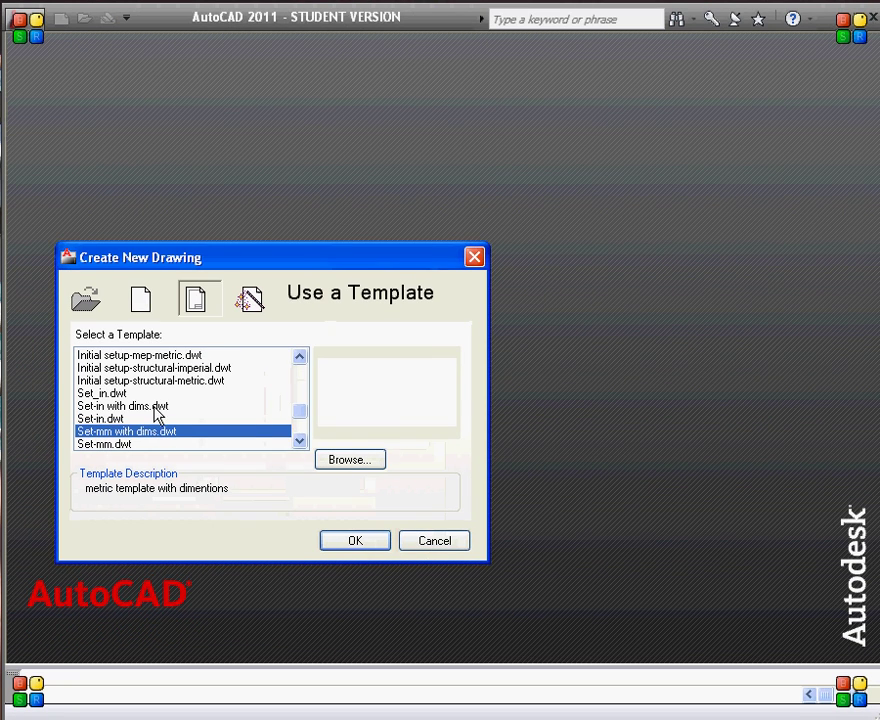
Create a new drawing from the Set-in with dims.dwt template.
{"action": "left_click", "coordinate": [135, 407]}
{"action": "left_click", "coordinate": [365, 548]}
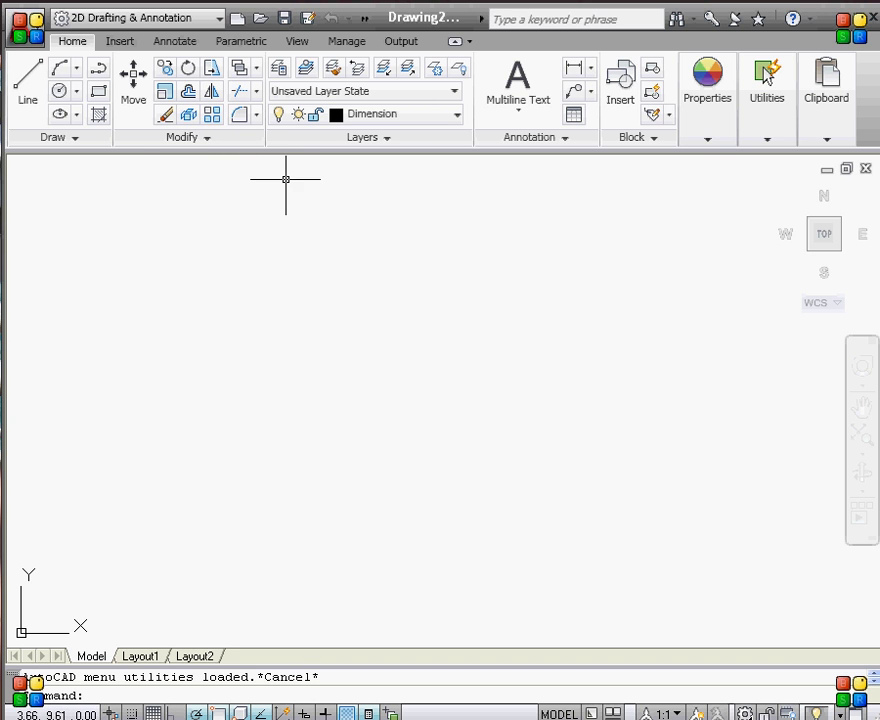
Draw two concentric circles with radii 1 and 0.5 in the lower-left area of the drawing.
{"action": "left_click", "coordinate": [59, 90]}
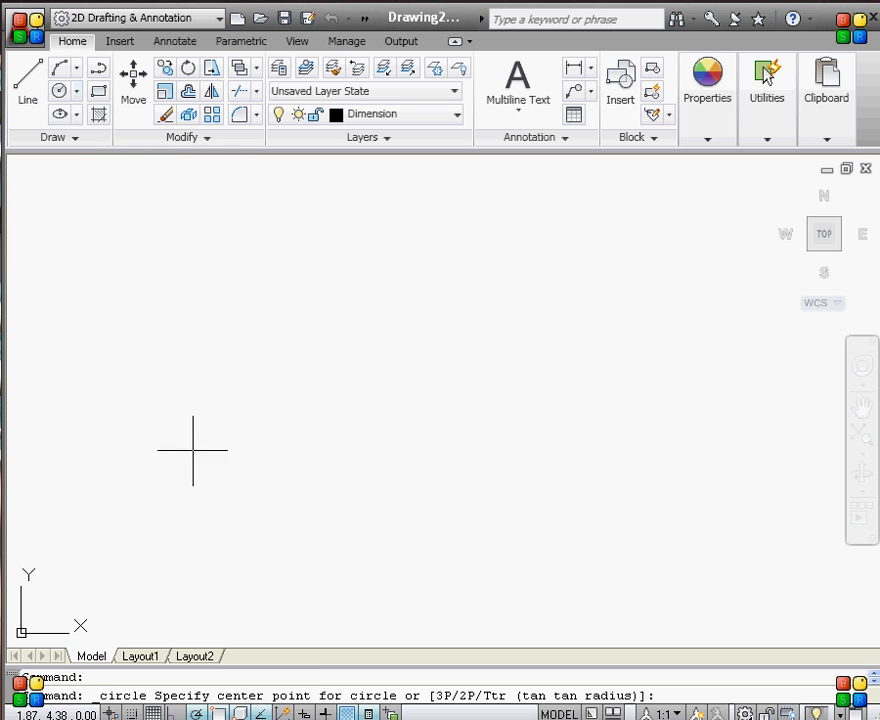
{"action": "left_click", "coordinate": [177, 401]}
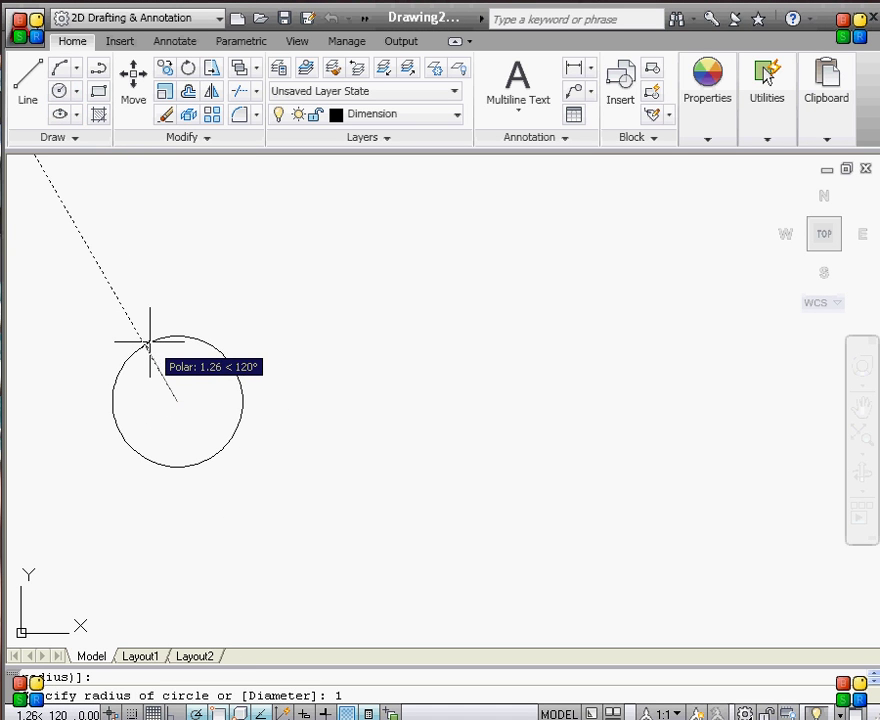
{"action": "type", "text": "1"}
{"action": "key", "text": "Return"}
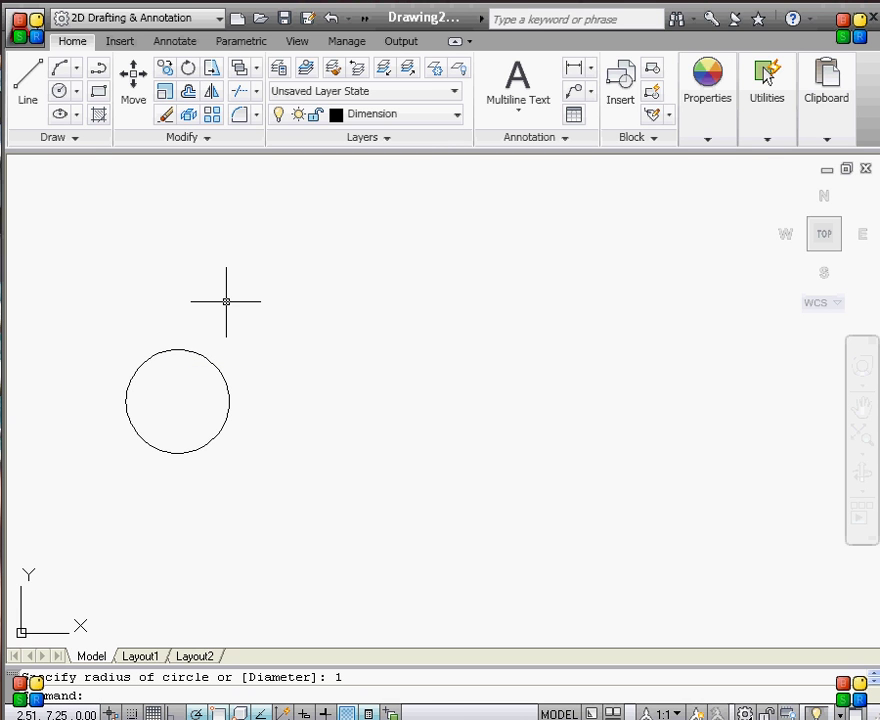
{"action": "type", "text": "c"}
{"action": "key", "text": "Return"}
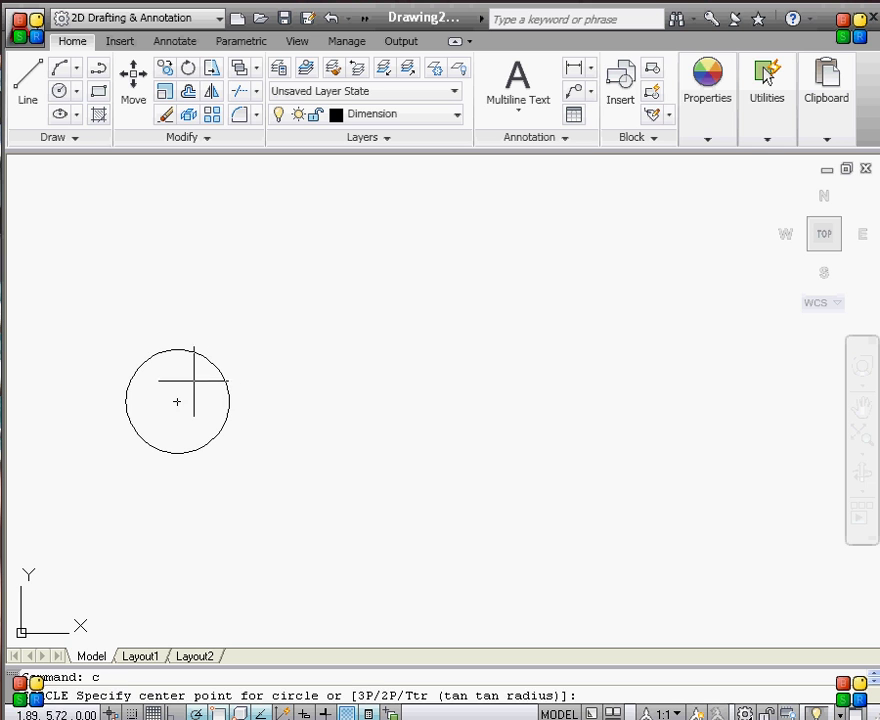
{"action": "left_click", "coordinate": [177, 401]}
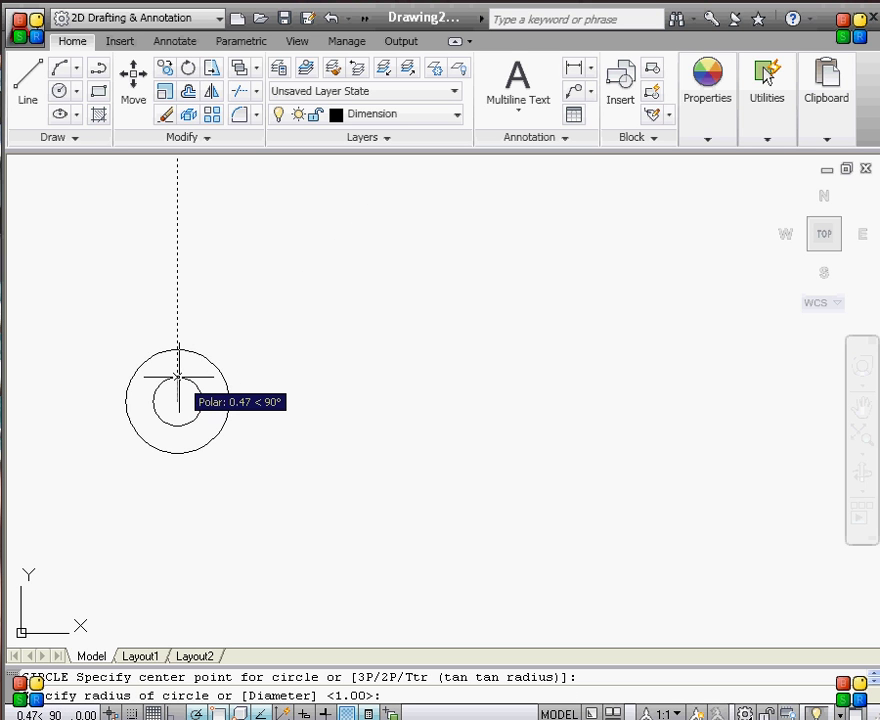
{"action": "type", "text": ".5"}
{"action": "key", "text": "Return"}
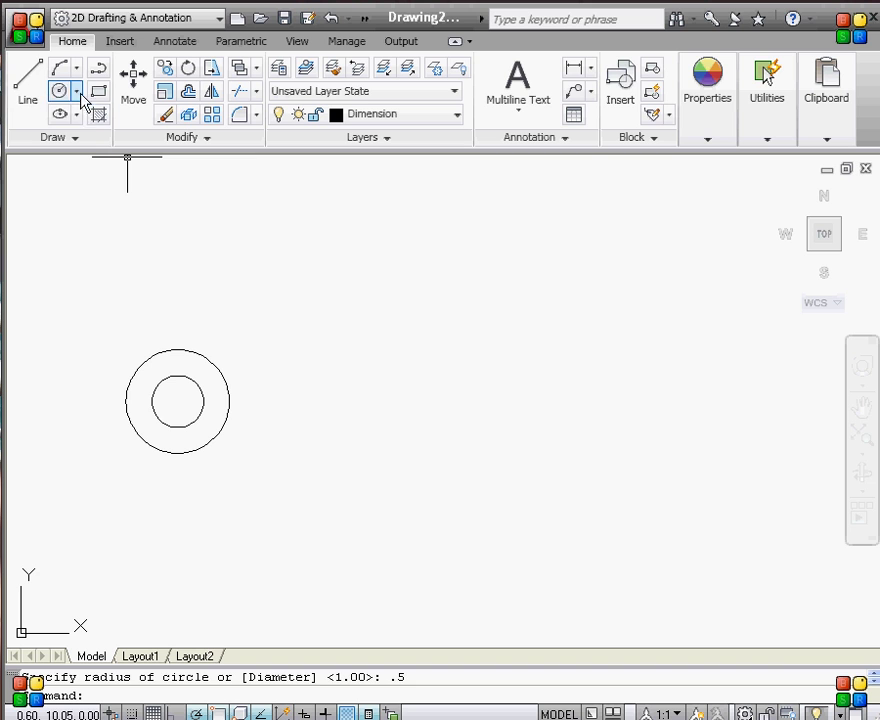
Draw connected lines from the outer circle's bottom quadrant 3 units right, up level with its top, and back to the top quadrant.
{"action": "left_click", "coordinate": [30, 103]}
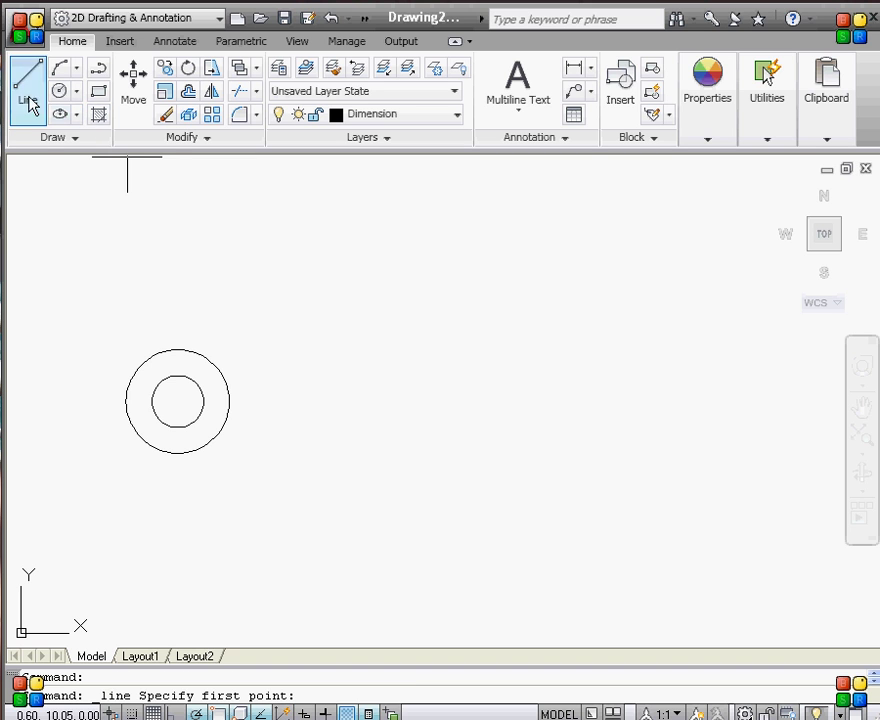
{"action": "left_click", "coordinate": [177, 453]}
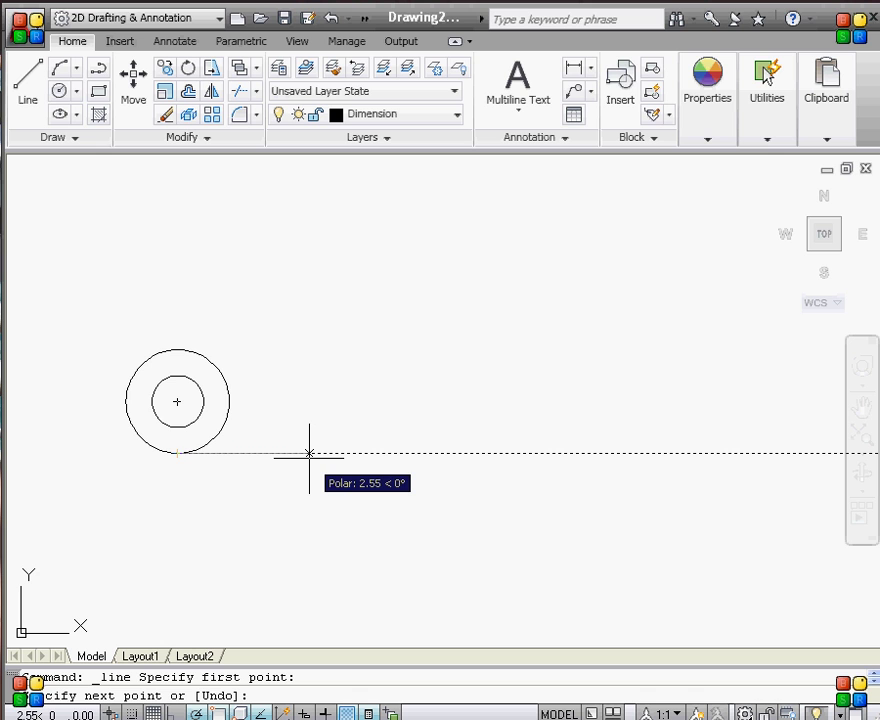
{"action": "type", "text": "3"}
{"action": "key", "text": "Return"}
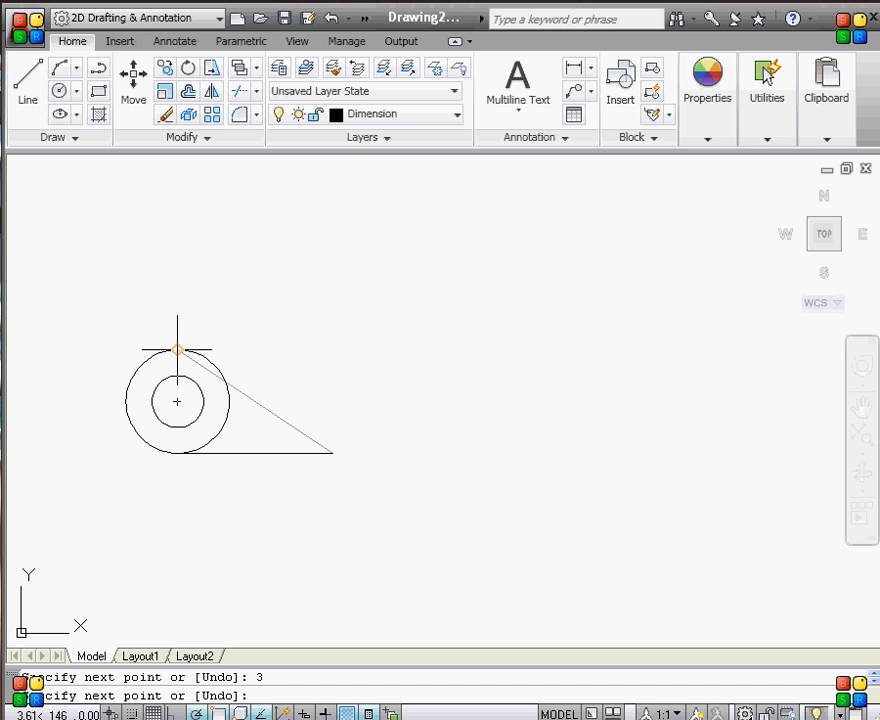
{"action": "left_click", "coordinate": [333, 350]}
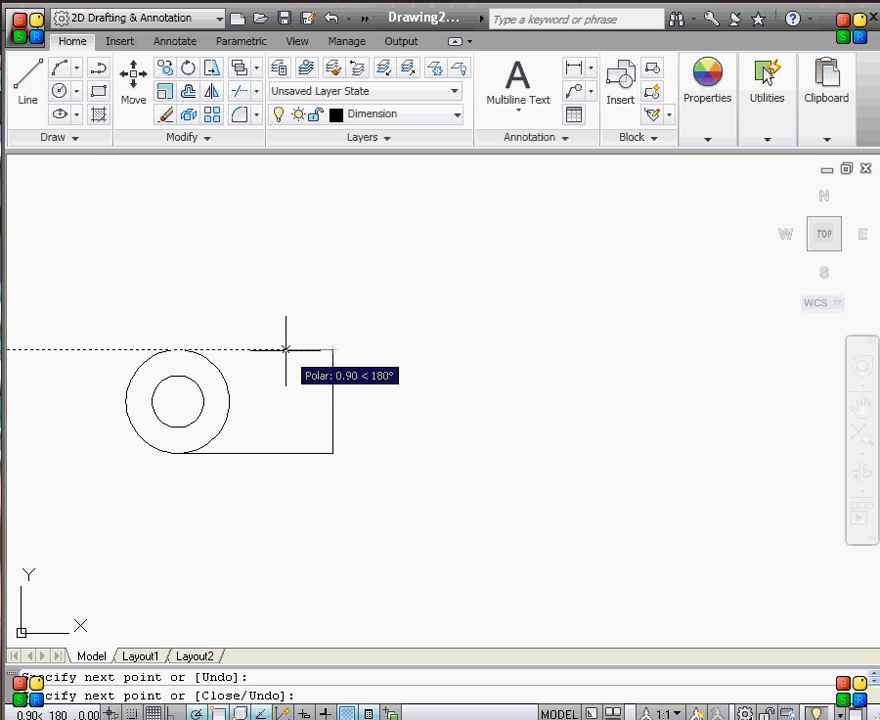
{"action": "left_click", "coordinate": [177, 350]}
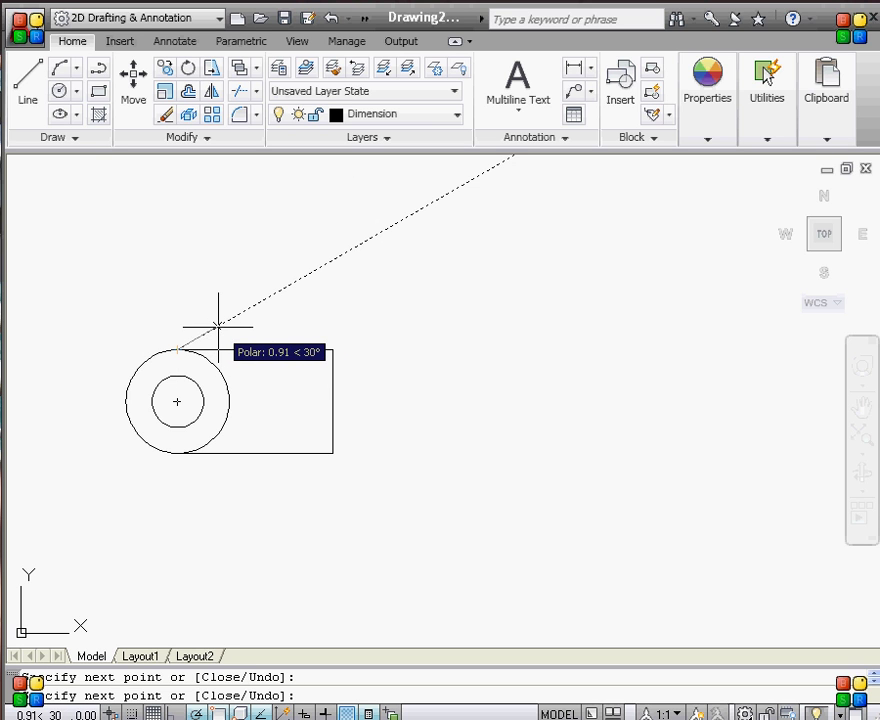
{"action": "key", "text": "Return"}
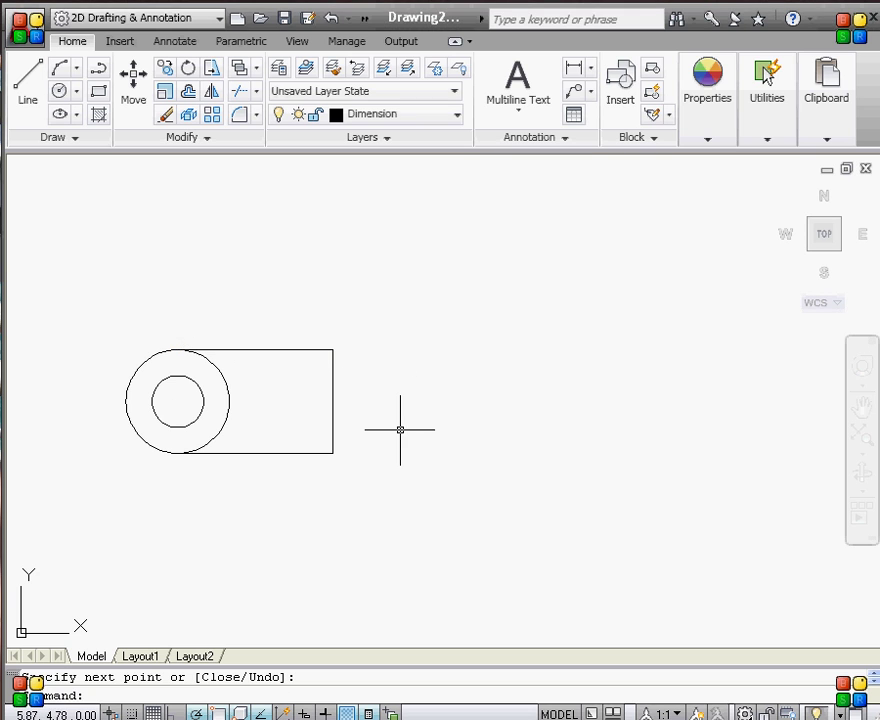
Add a 1-unit-wide rectangular extension to the part's right end with lines between its lower and upper right corners.
{"action": "key", "text": "Return"}
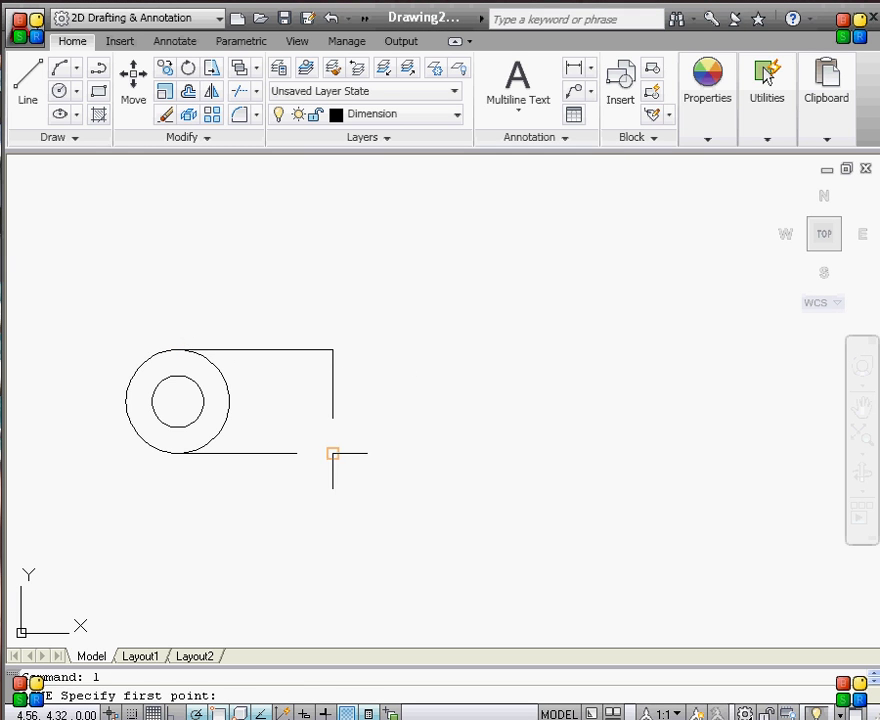
{"action": "left_click", "coordinate": [333, 453]}
{"action": "type", "text": "1"}
{"action": "key", "text": "Return"}
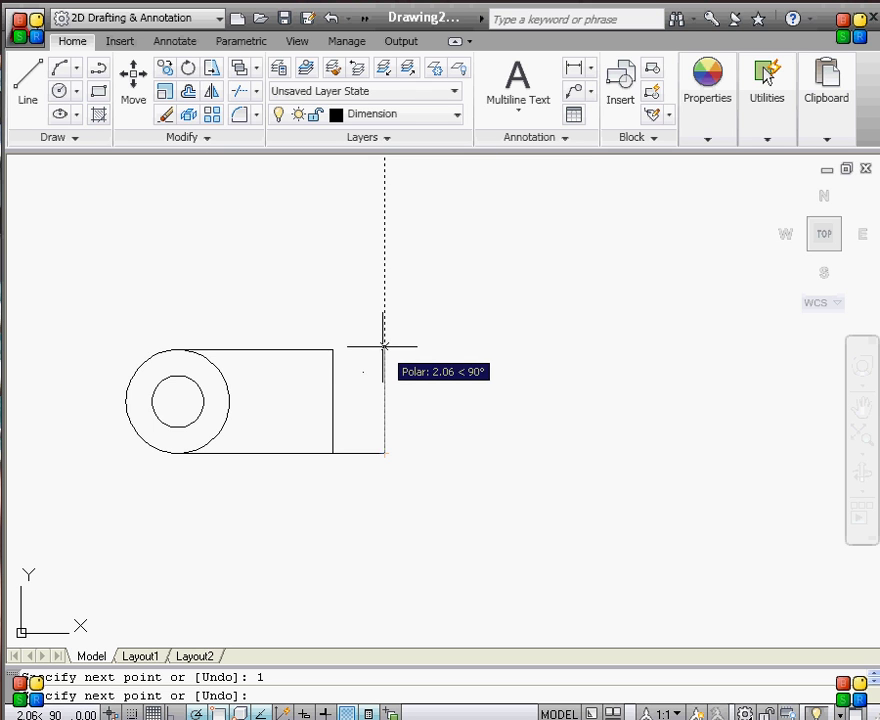
{"action": "left_click", "coordinate": [385, 350]}
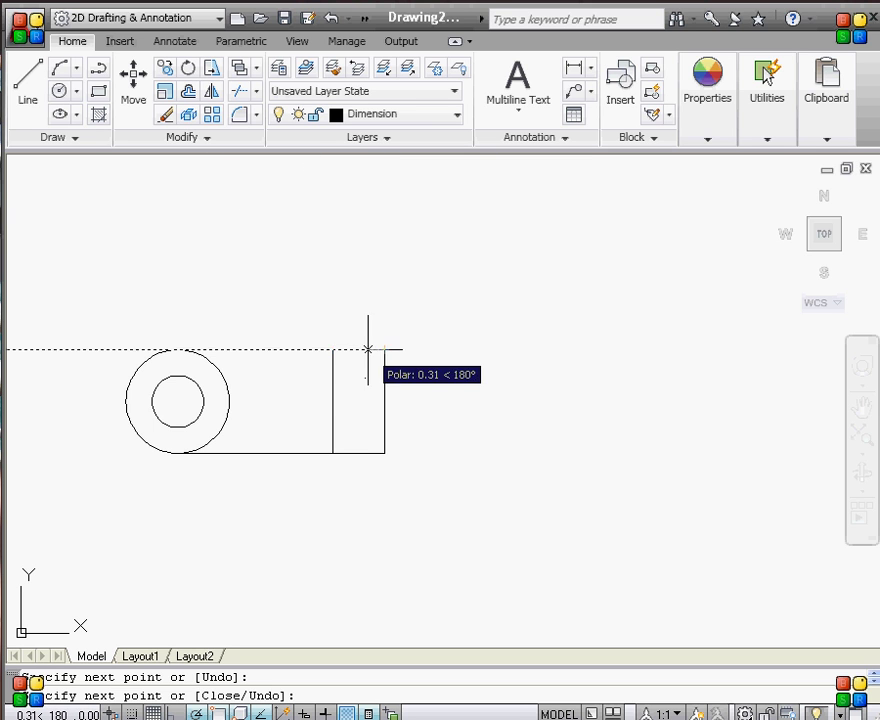
{"action": "left_click", "coordinate": [333, 349]}
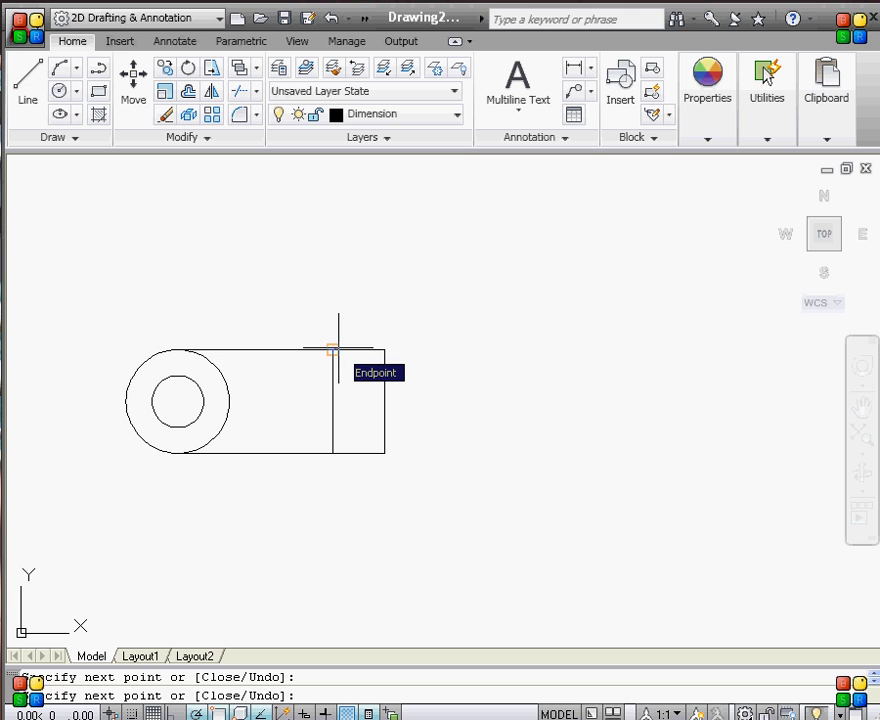
{"action": "key", "text": "Return"}
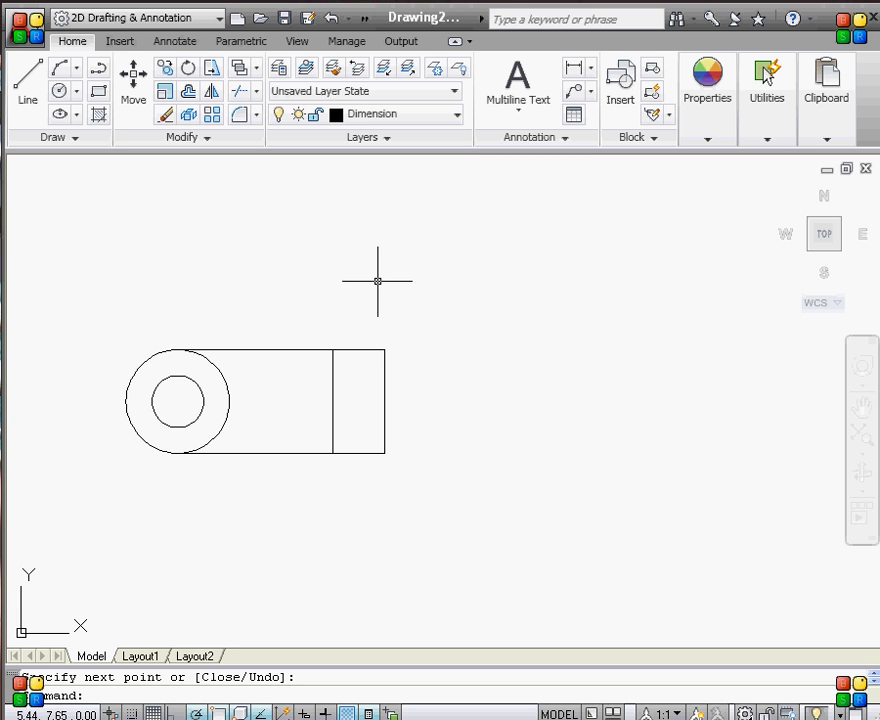
Trim away the right half of the outer circle to leave a rounded left end on the part.
{"action": "type", "text": "t"}
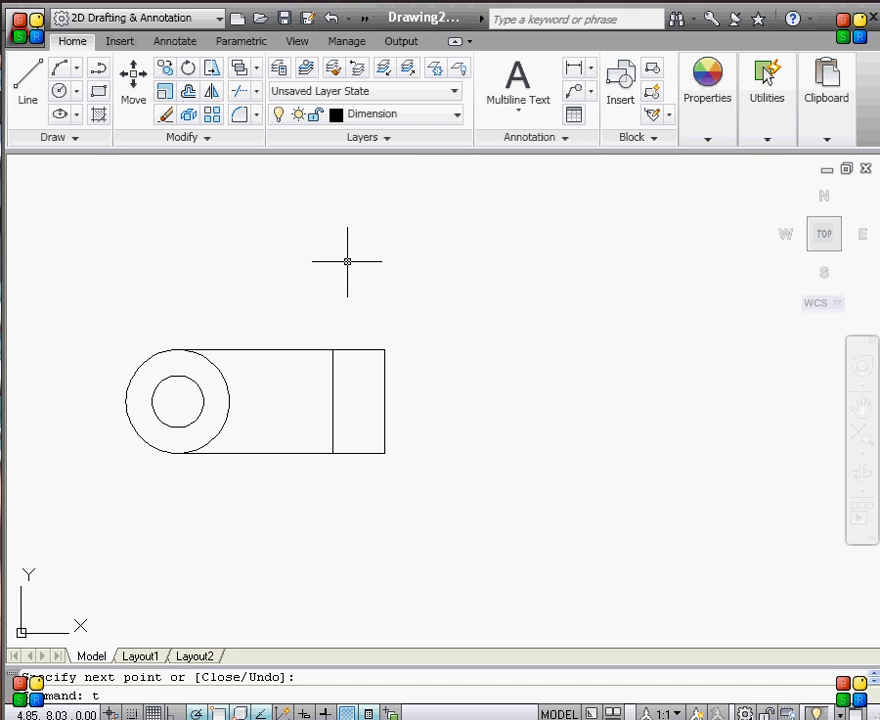
{"action": "type", "text": "r"}
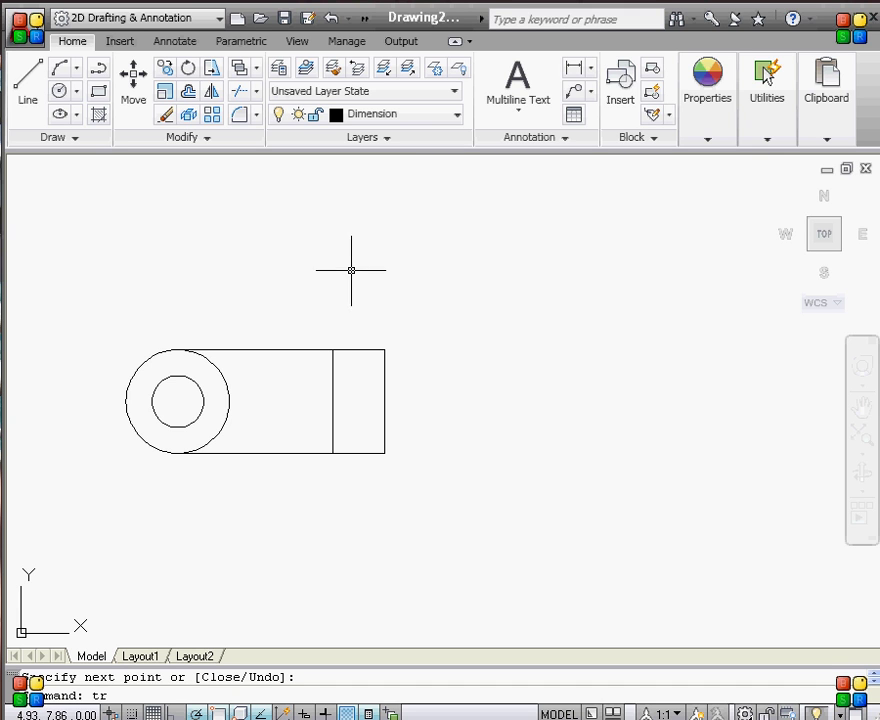
{"action": "key", "text": "Return"}
{"action": "key", "text": "Return"}
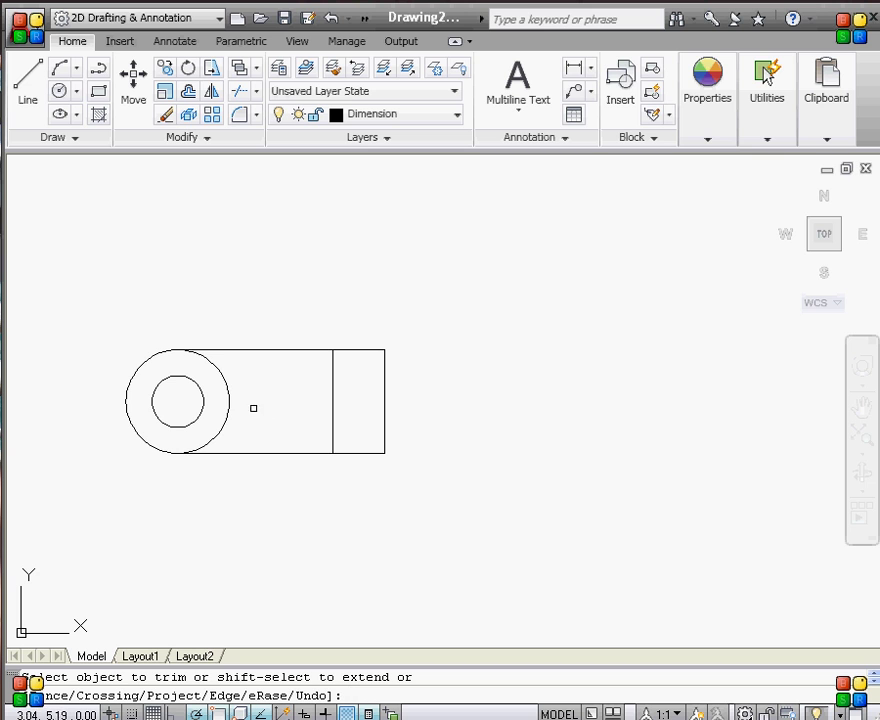
{"action": "left_click", "coordinate": [229, 394]}
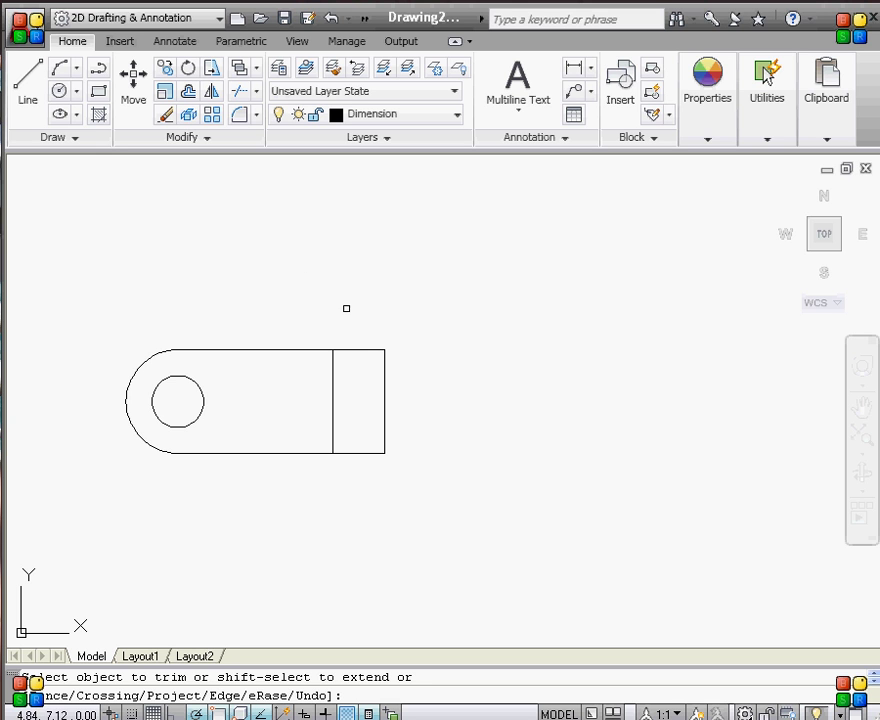
{"action": "middle_click_drag", "start_coordinate": [346, 308], "coordinate": [342, 416]}
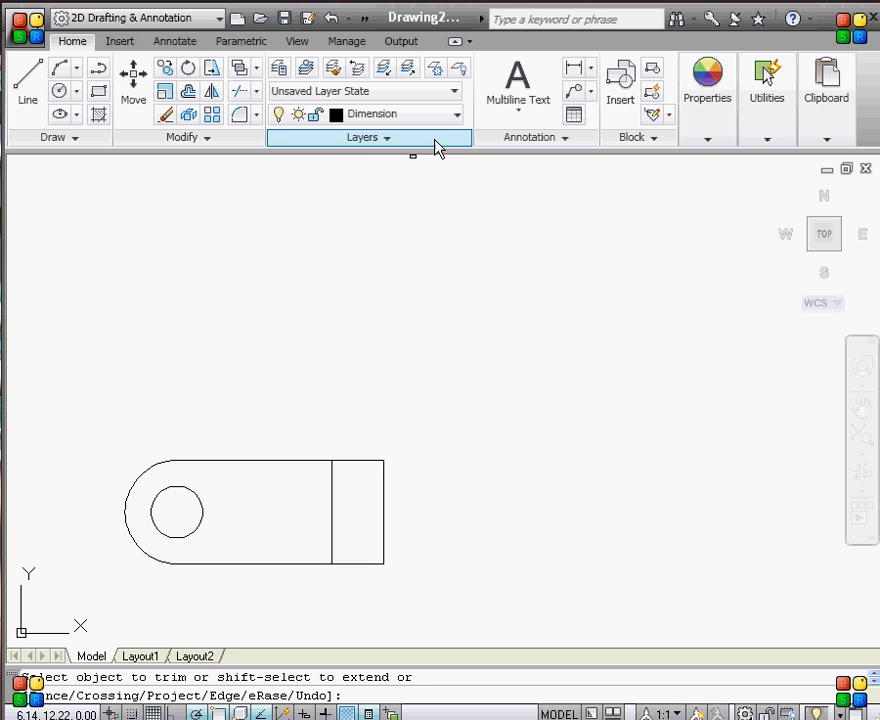
{"action": "left_click", "coordinate": [447, 595]}
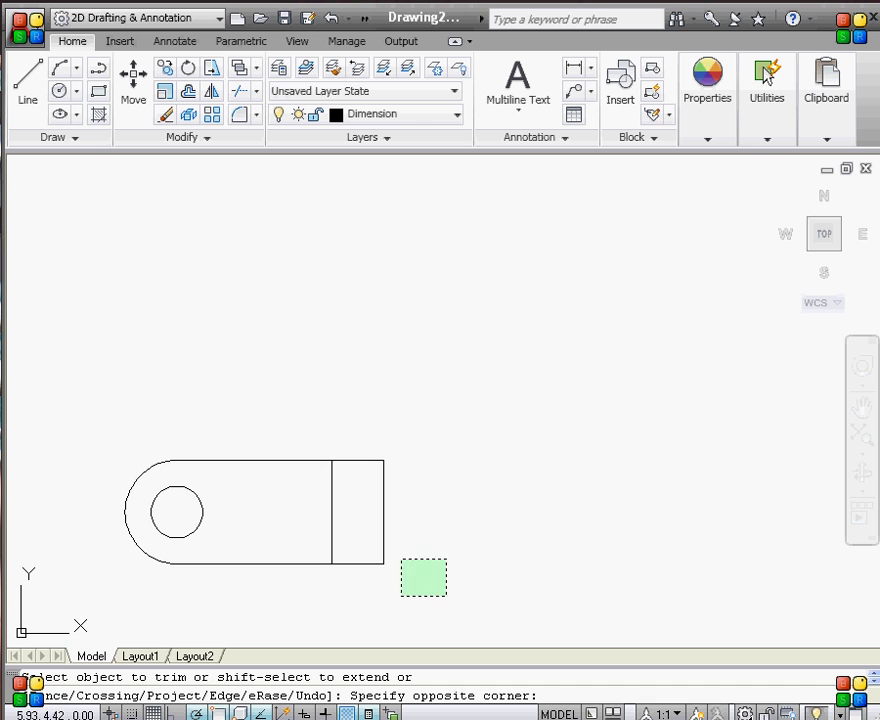
{"action": "left_click", "coordinate": [47, 385]}
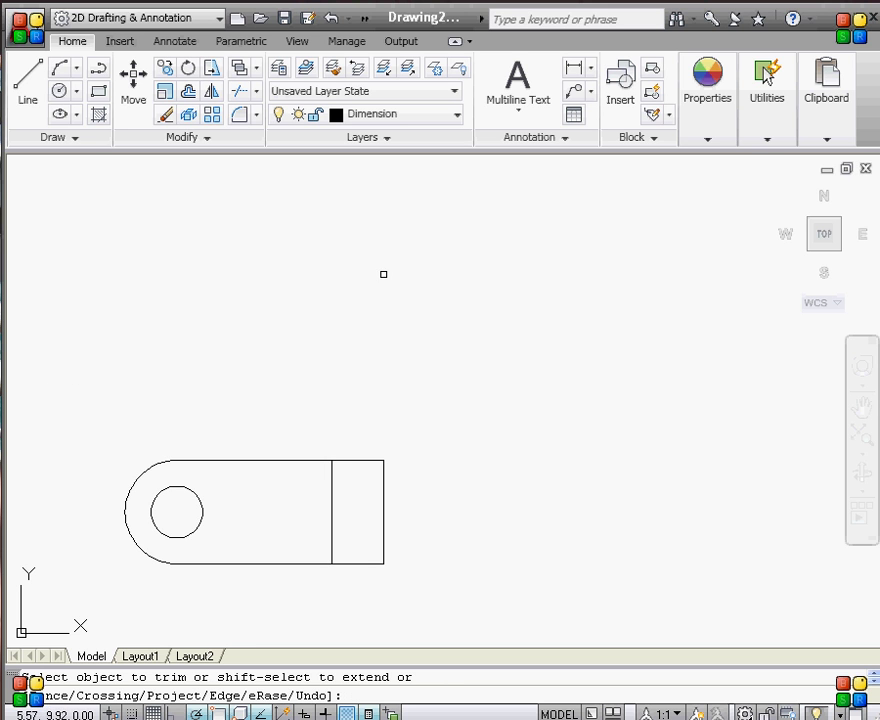
{"action": "left_click", "coordinate": [407, 586]}
{"action": "left_click", "coordinate": [106, 428]}
{"action": "key", "text": "Escape"}
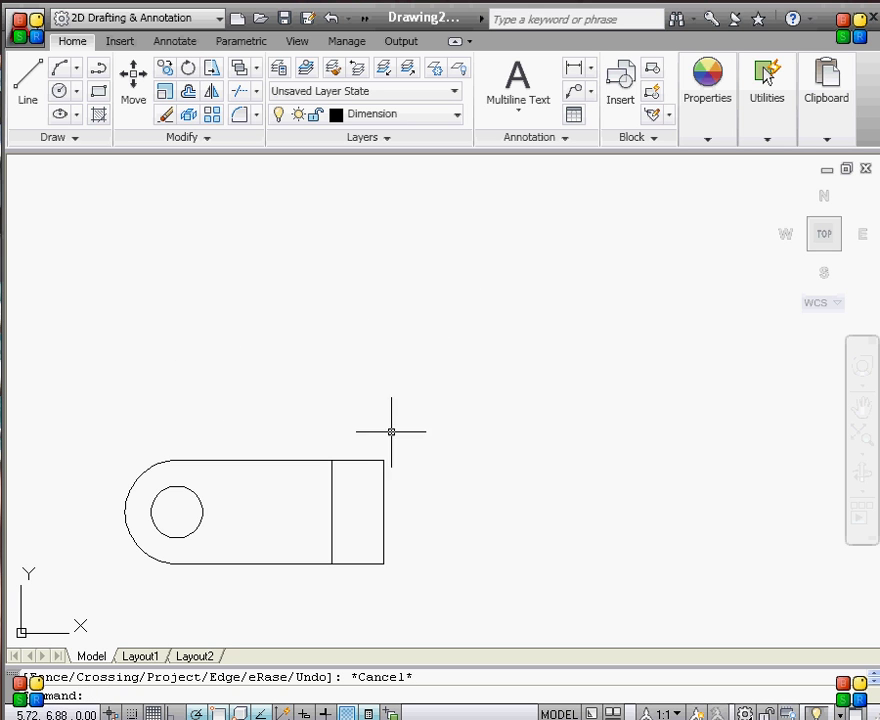
Move all the lines, the arc and the circle of the part to the Visible layer.
{"action": "left_click", "coordinate": [437, 540]}
{"action": "left_click", "coordinate": [68, 381]}
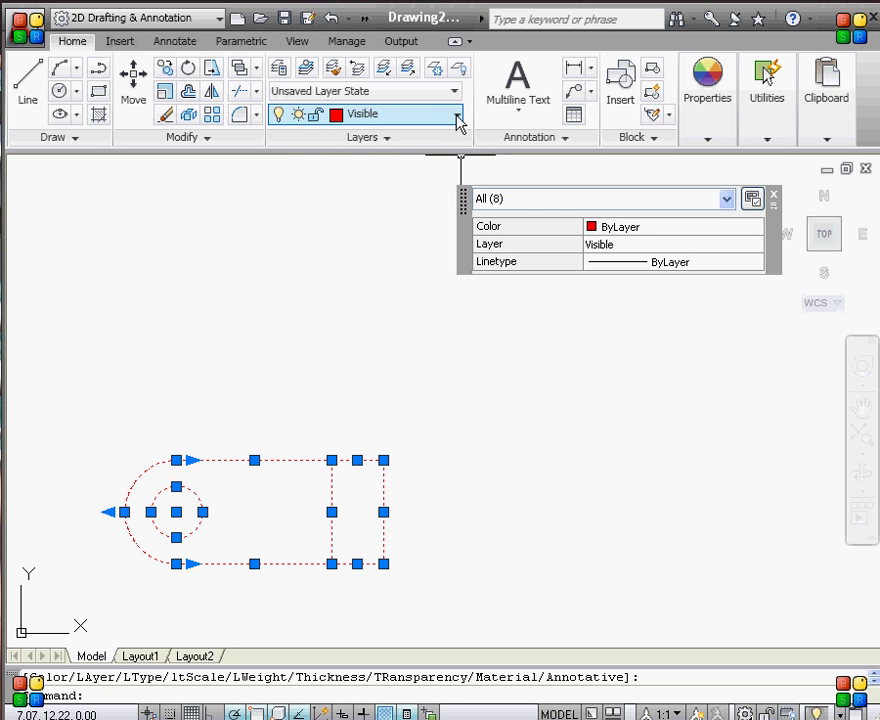
{"action": "left_click", "coordinate": [418, 234]}
{"action": "key", "text": "Escape"}
{"action": "key", "text": "Escape"}
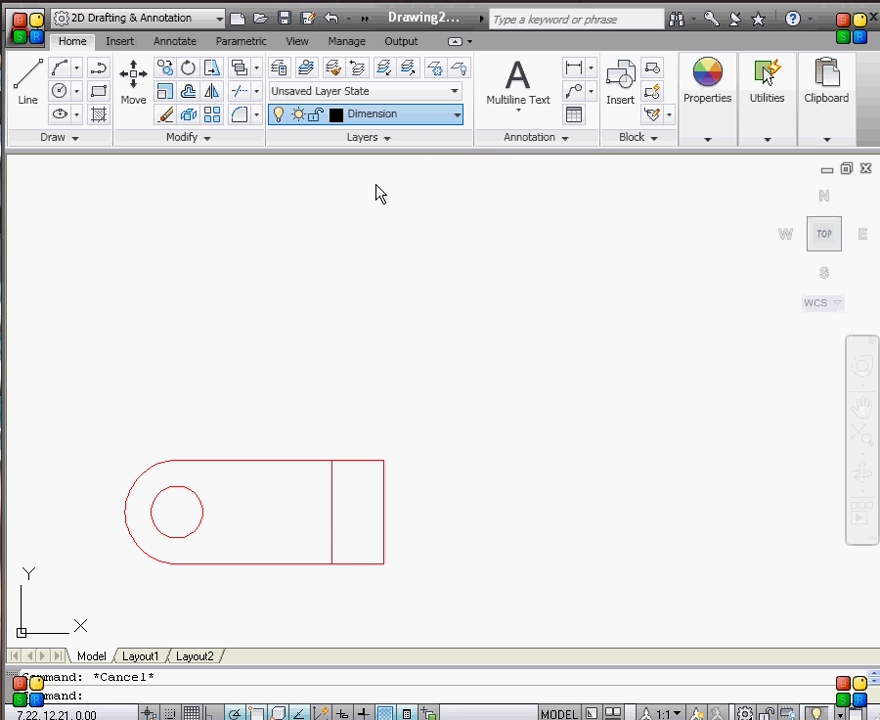
On the Construction layer, draw vertical, horizontal and 45° construction lines through the part's upper-right corner.
{"action": "key", "text": "Up"}
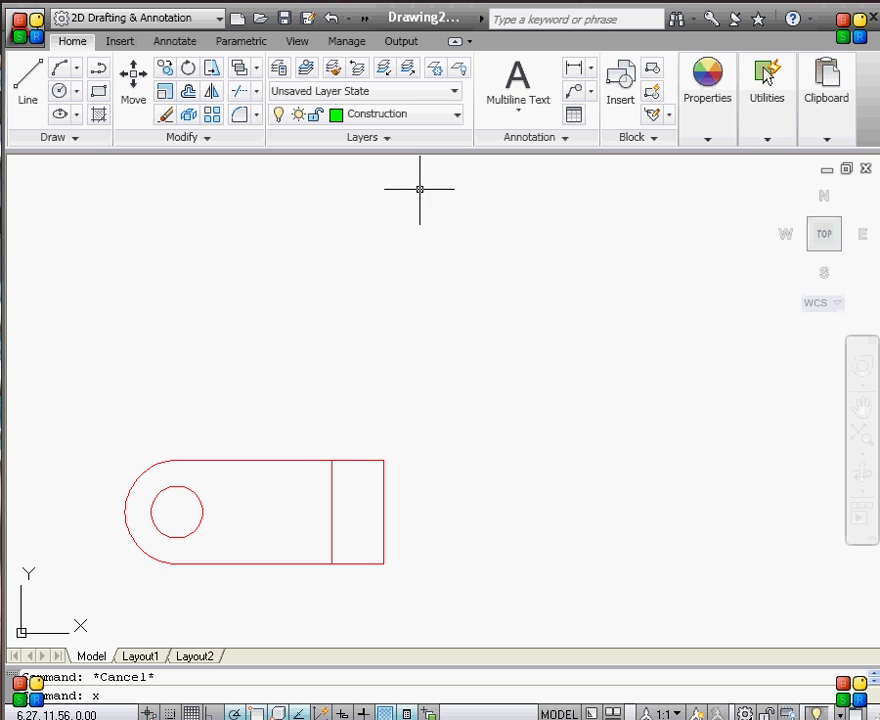
{"action": "type", "text": "xl"}
{"action": "key", "text": "Return"}
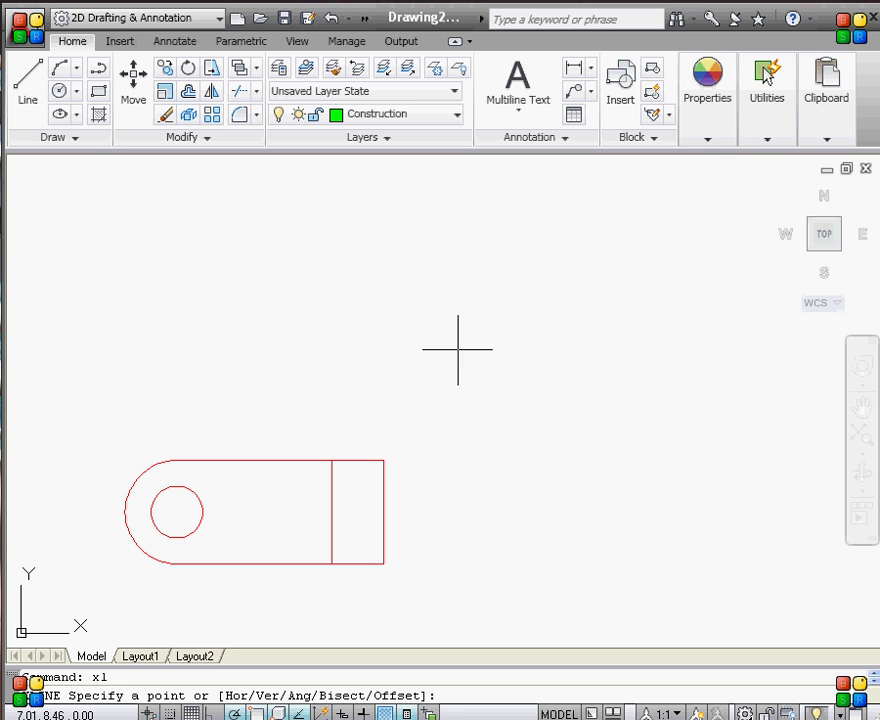
{"action": "left_click", "coordinate": [383, 461]}
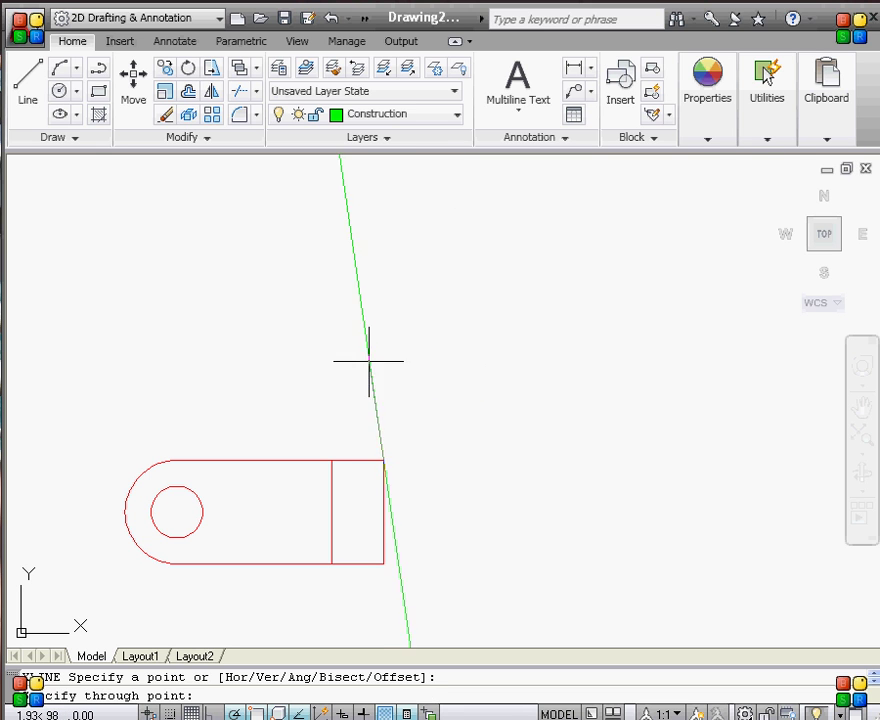
{"action": "left_click", "coordinate": [381, 312]}
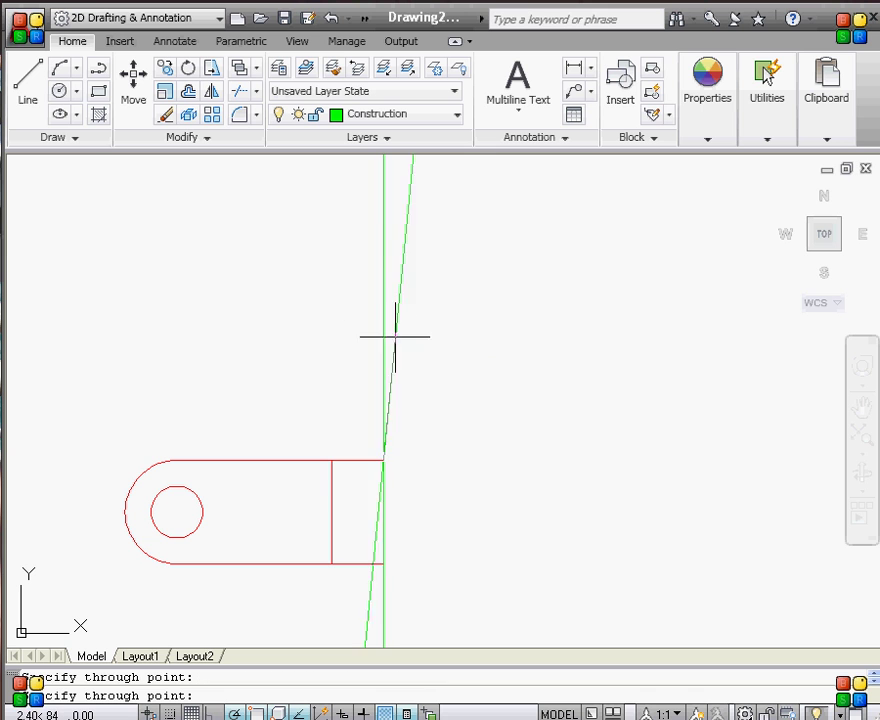
{"action": "left_click", "coordinate": [507, 458]}
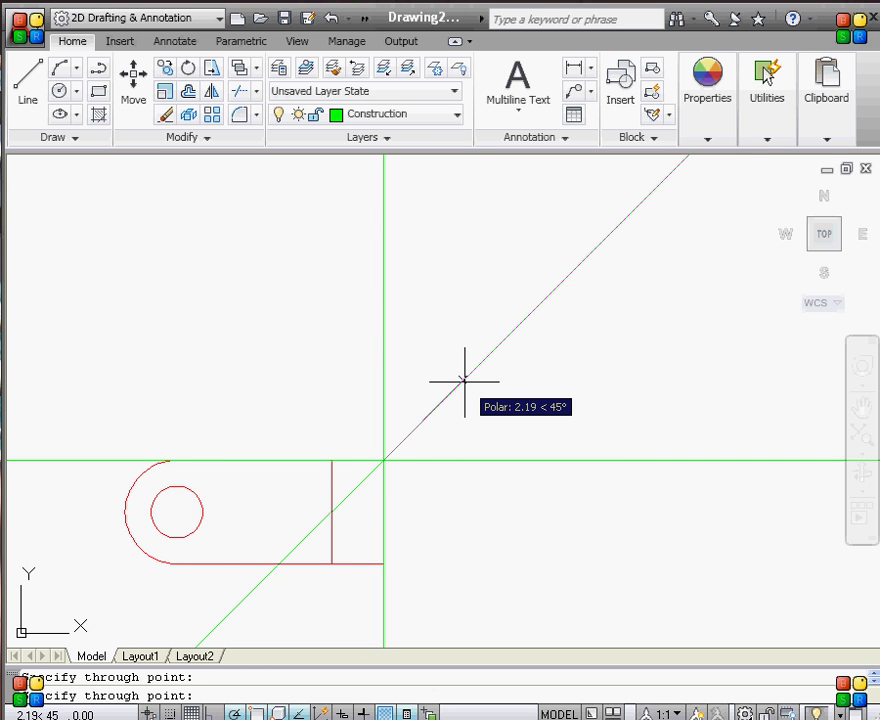
{"action": "left_click", "coordinate": [464, 380]}
{"action": "key", "text": "Escape"}
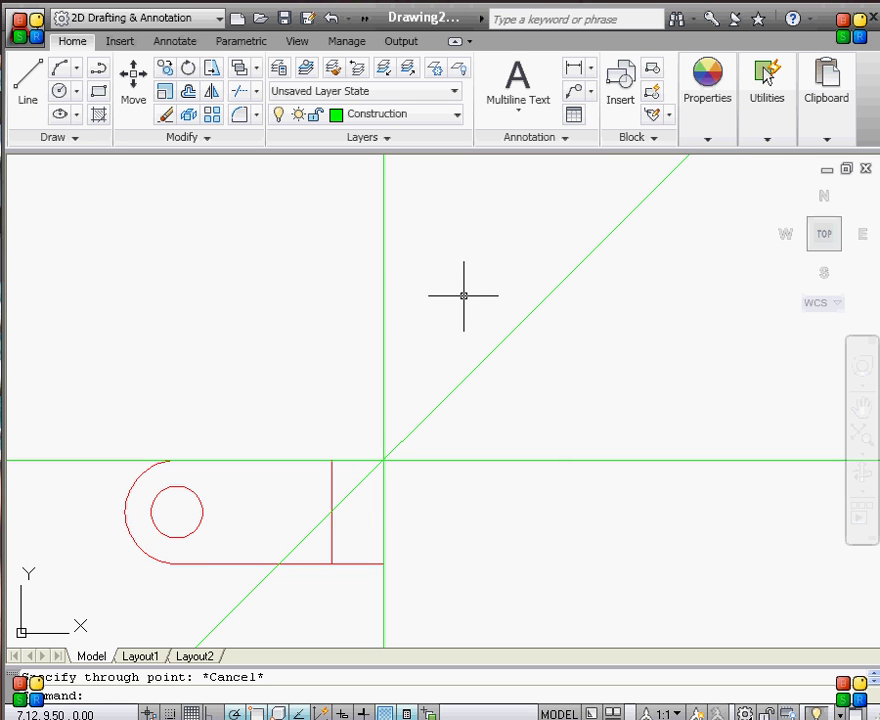
Copy the vertical construction line to the plate's inner vertical edge, the hole's top, the rounded end's leftmost point and the hole's left and right edges.
{"action": "left_click", "coordinate": [431, 320]}
{"action": "left_click", "coordinate": [352, 281]}
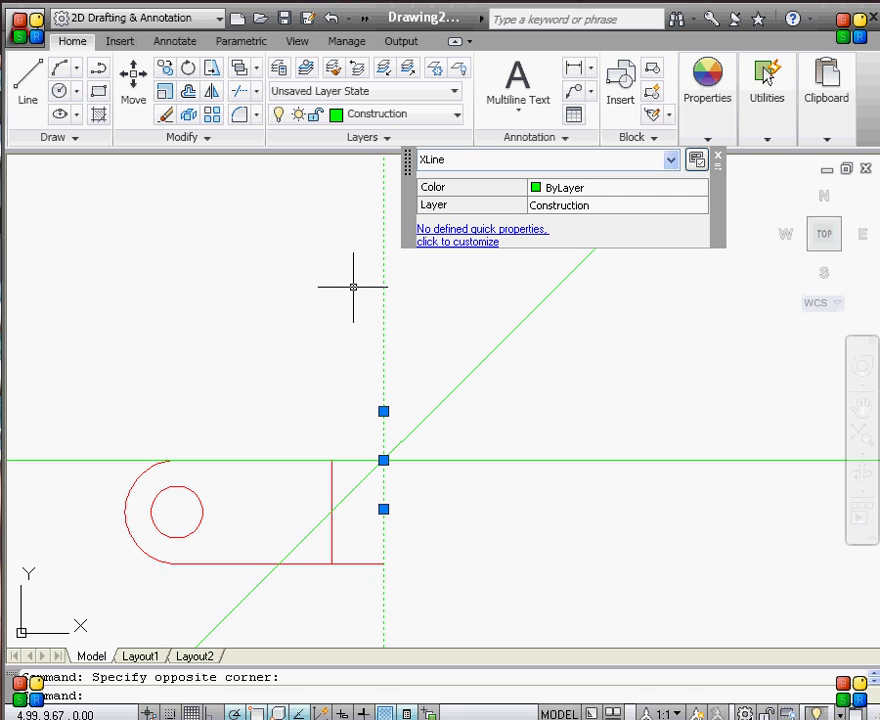
{"action": "type", "text": "oi"}
{"action": "key", "text": "Return"}
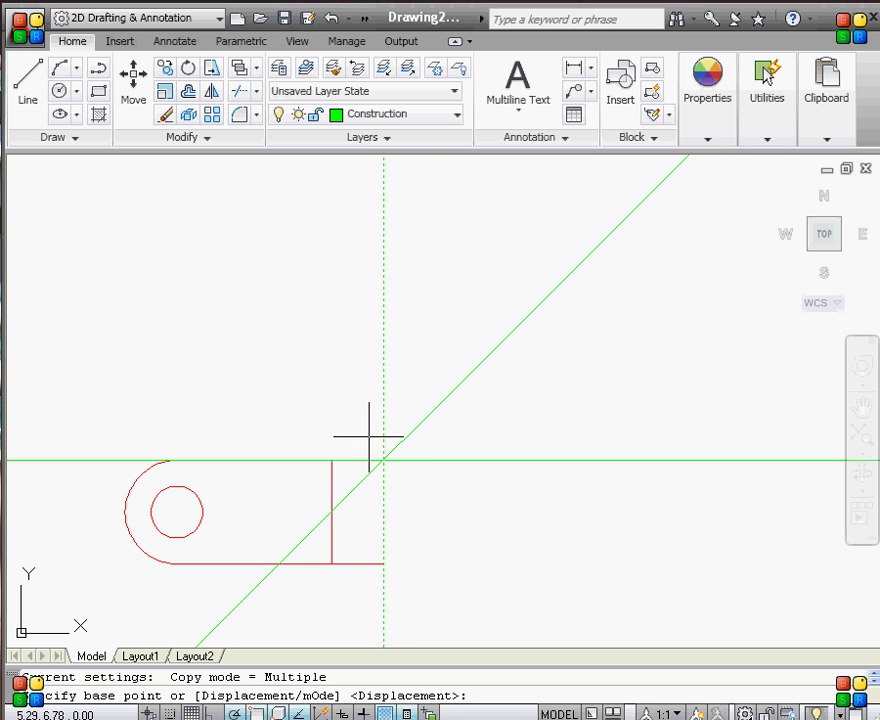
{"action": "left_click", "coordinate": [383, 460]}
{"action": "left_click", "coordinate": [331, 460]}
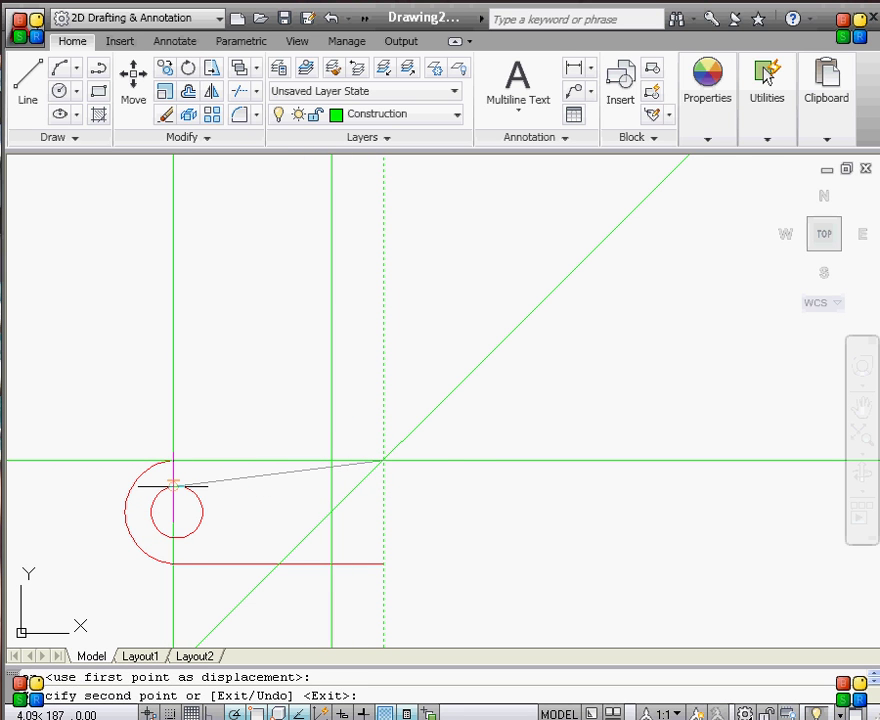
{"action": "left_click", "coordinate": [173, 486]}
{"action": "left_click", "coordinate": [124, 512]}
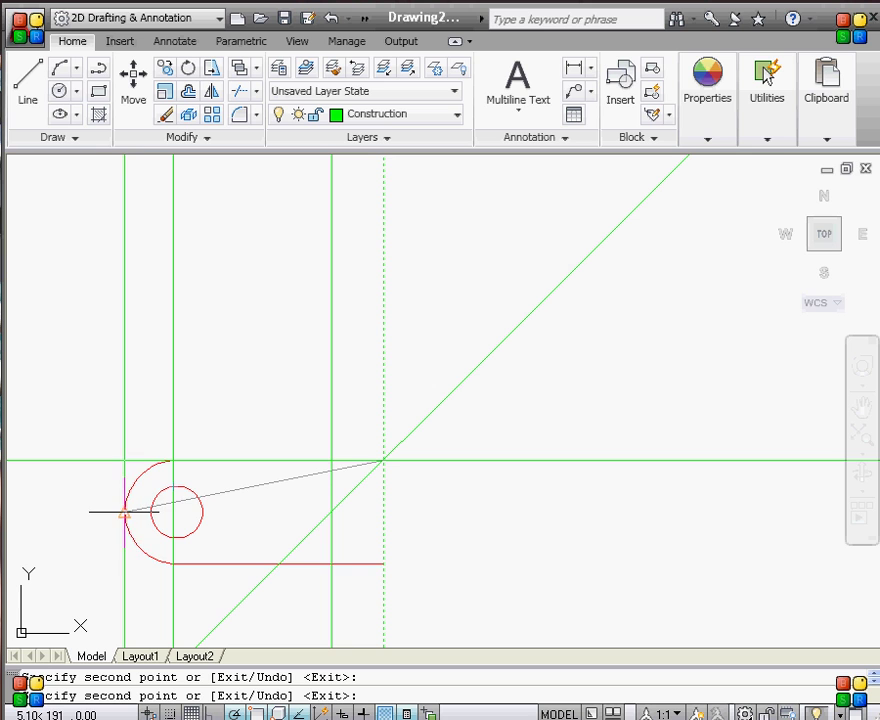
{"action": "left_click", "coordinate": [151, 512]}
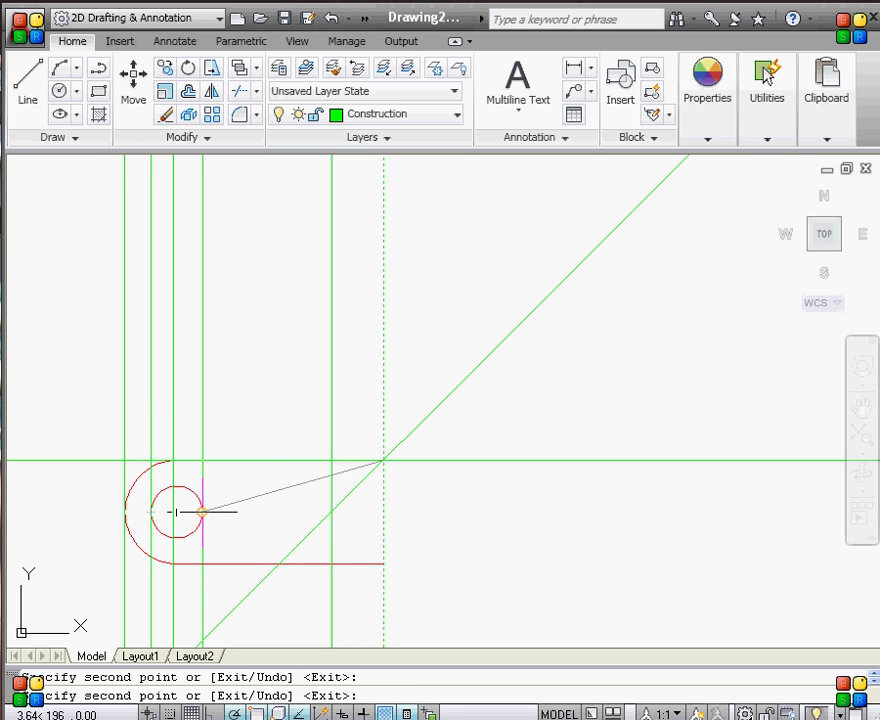
{"action": "left_click", "coordinate": [203, 512]}
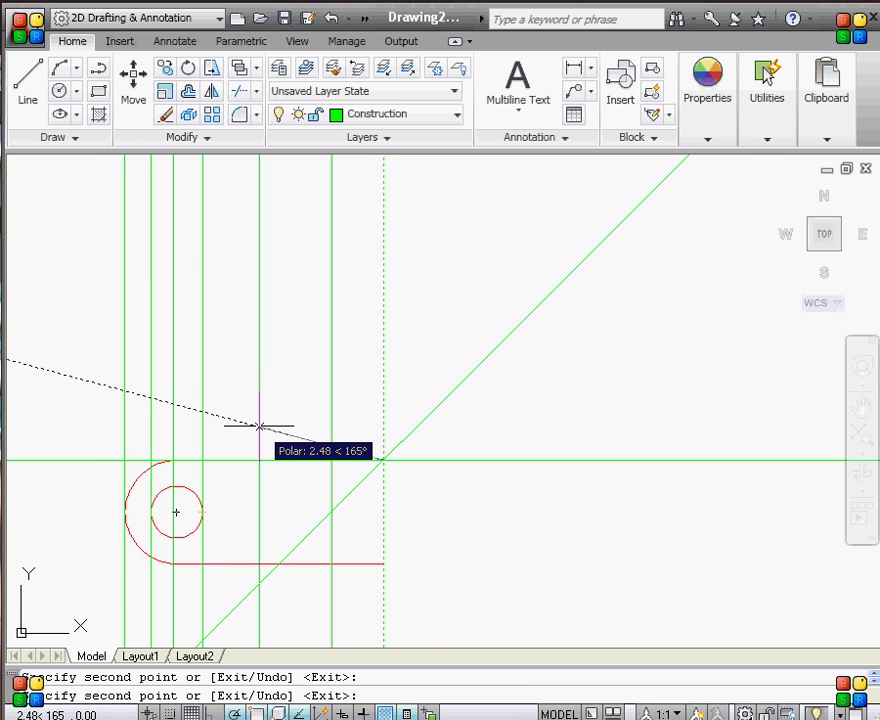
{"action": "key", "text": "Escape"}
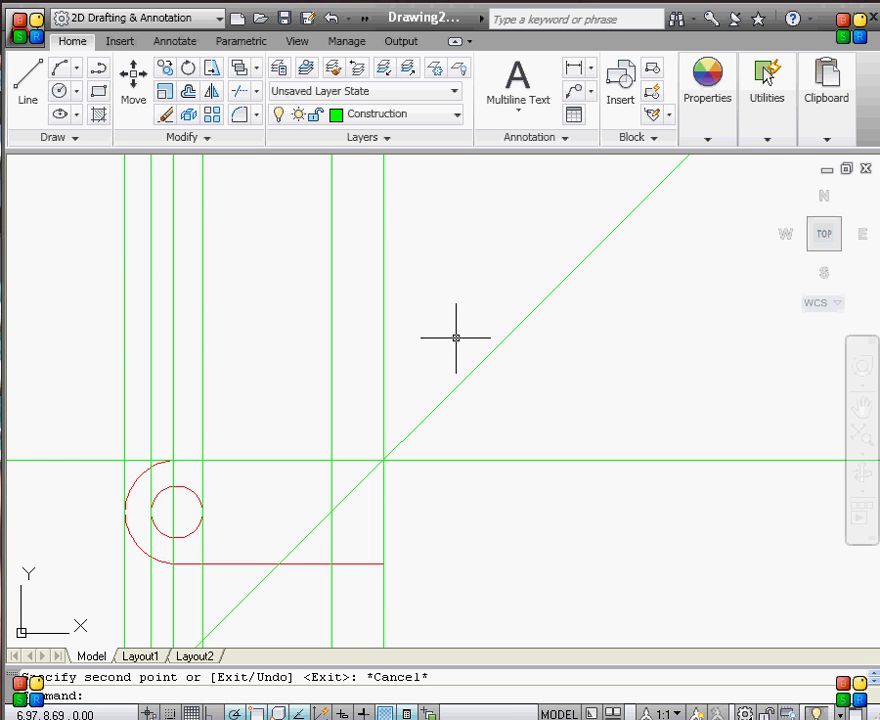
Draw a line 1 unit long straight down along the rightmost vertical construction line, above the plate.
{"action": "left_click", "coordinate": [30, 86]}
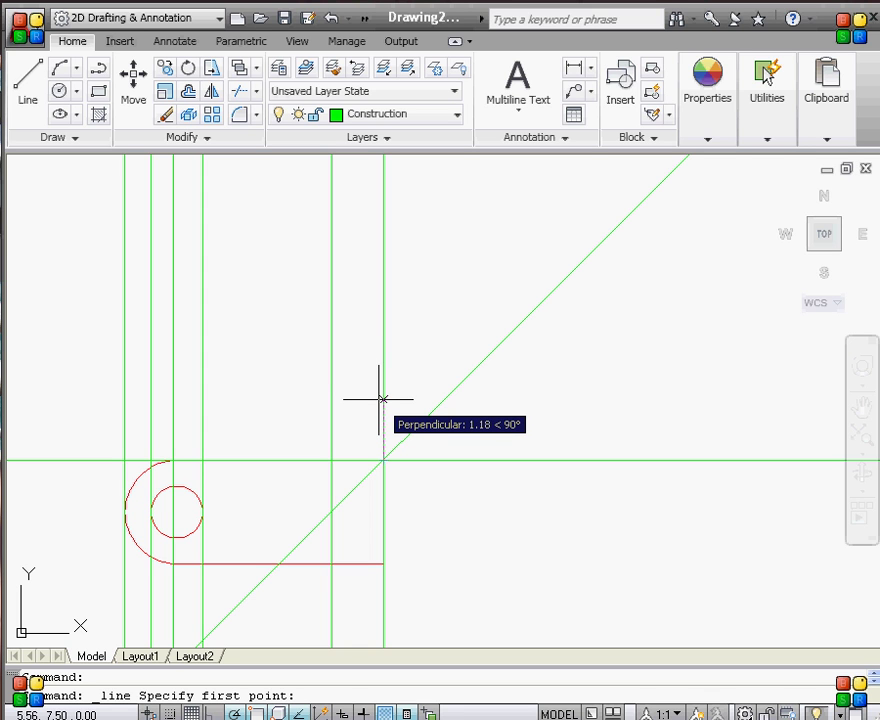
{"action": "left_click", "coordinate": [381, 289]}
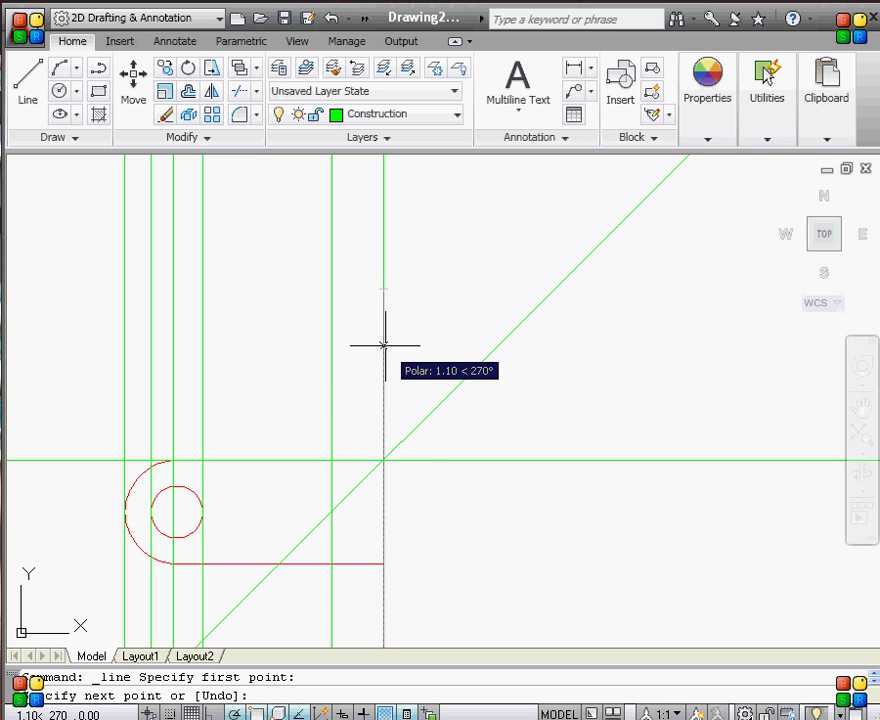
{"action": "key", "text": "Return"}
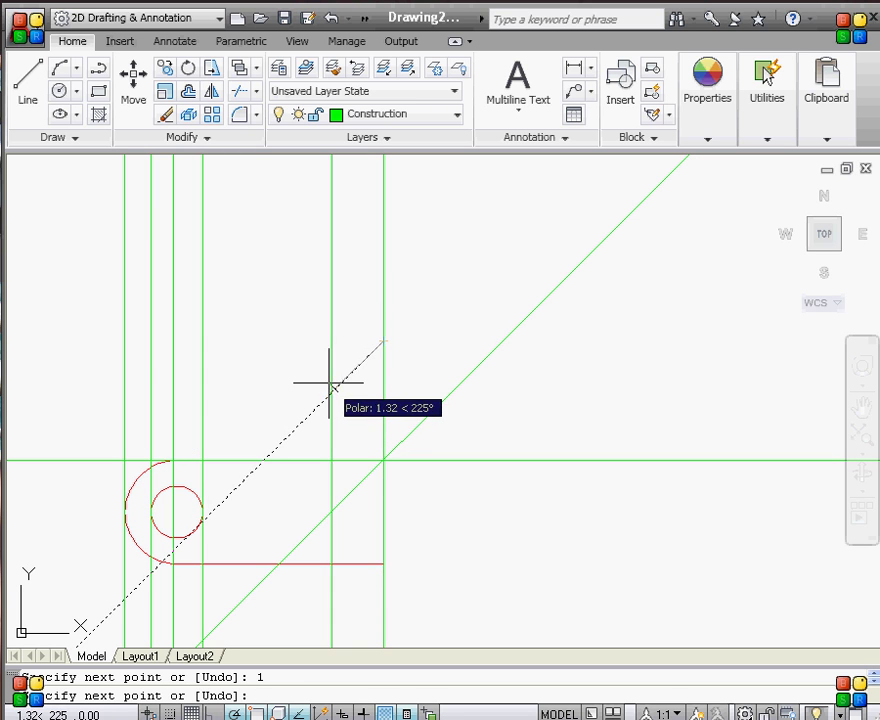
{"action": "key", "text": "Escape"}
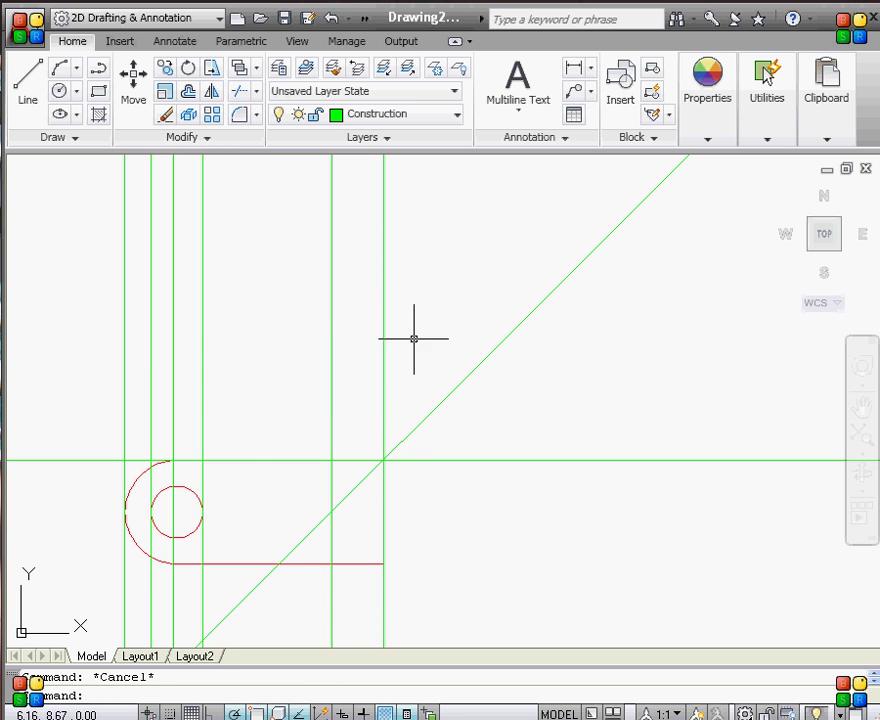
Move the new short vertical line to the Visible layer and make Visible the current layer.
{"action": "left_click", "coordinate": [403, 374]}
{"action": "left_click", "coordinate": [368, 268]}
{"action": "key", "text": "Escape"}
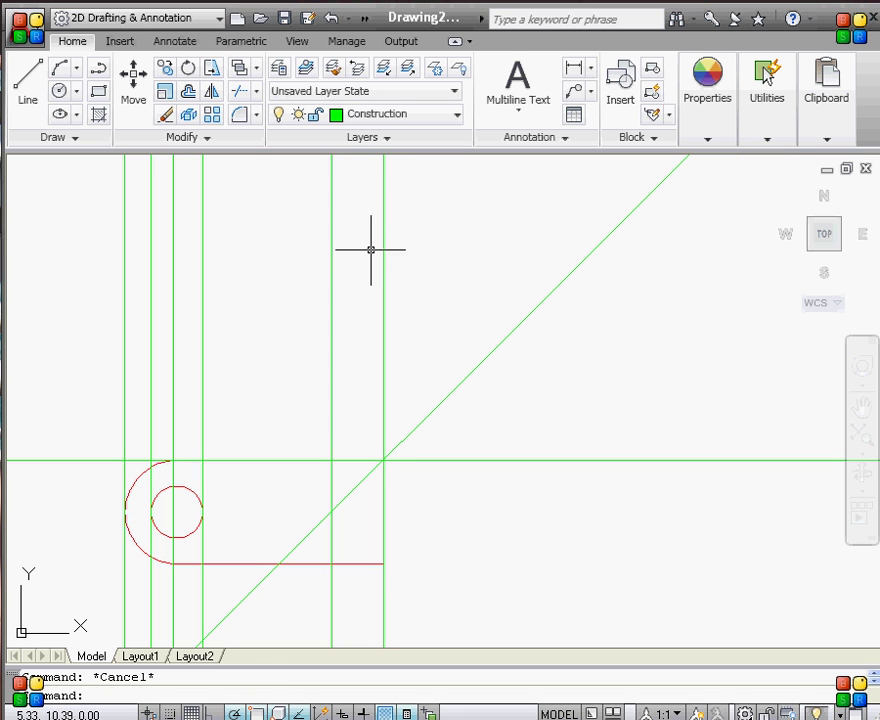
{"action": "left_click", "coordinate": [361, 251]}
{"action": "left_click", "coordinate": [411, 380]}
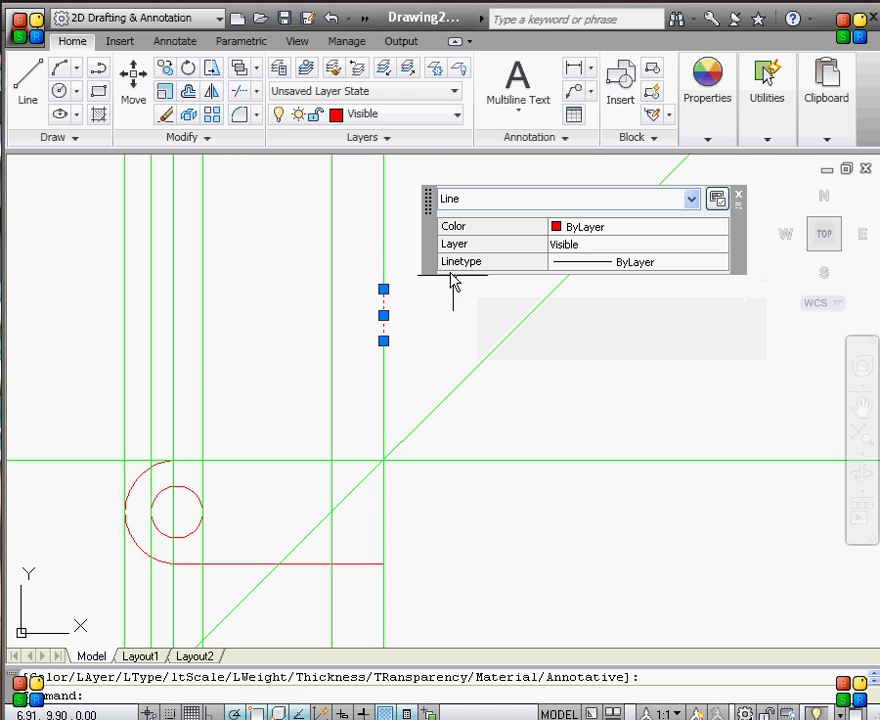
{"action": "key", "text": "Escape"}
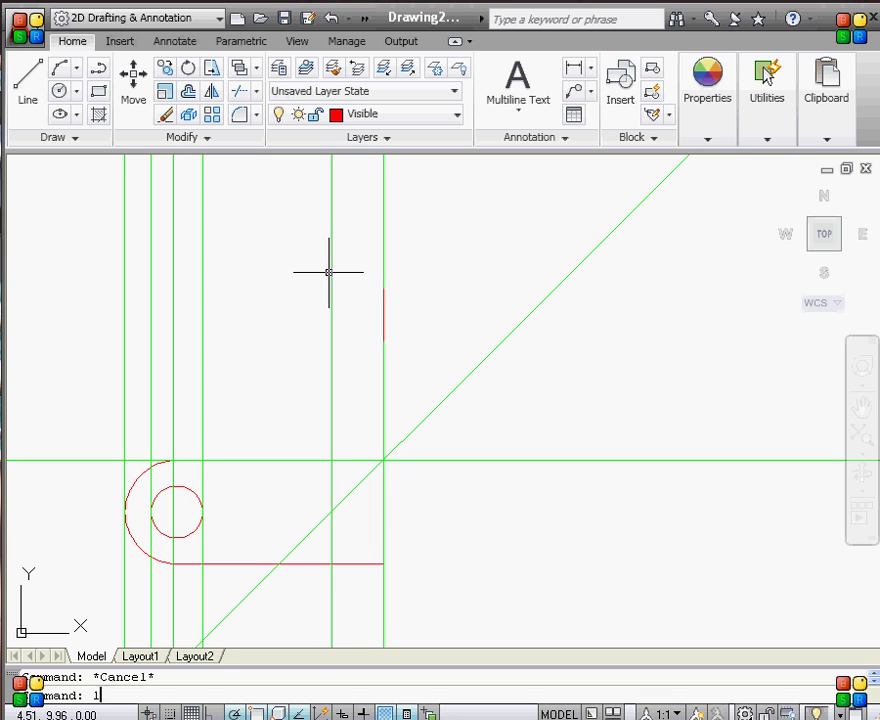
From the short line's lower end, draw a 45° line to the next construction line, a horizontal to the leftmost one, then 0.5 up and 1.5 right.
{"action": "key", "text": "Return"}
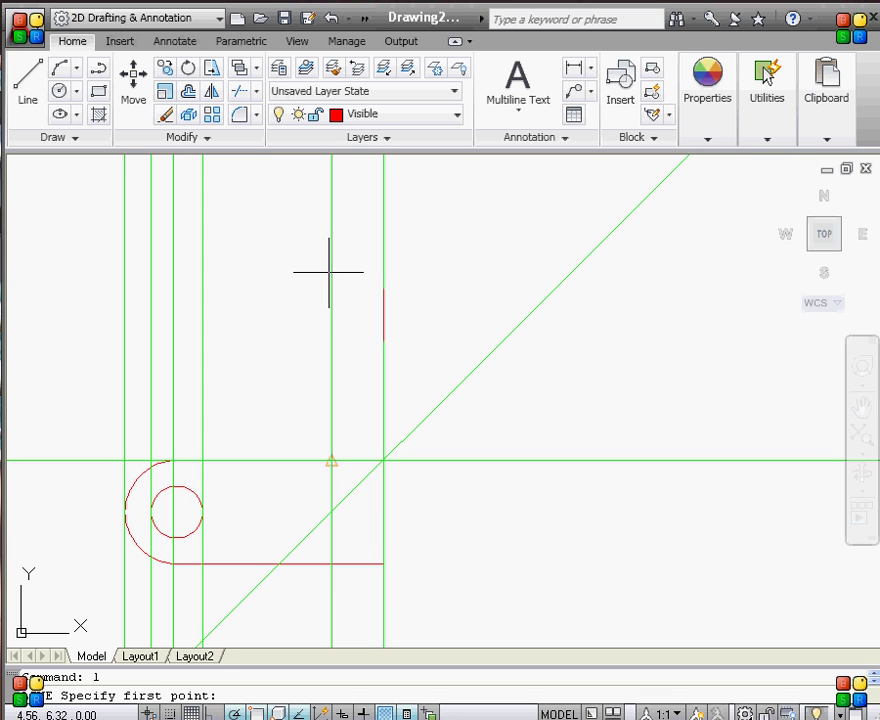
{"action": "left_click", "coordinate": [383, 340]}
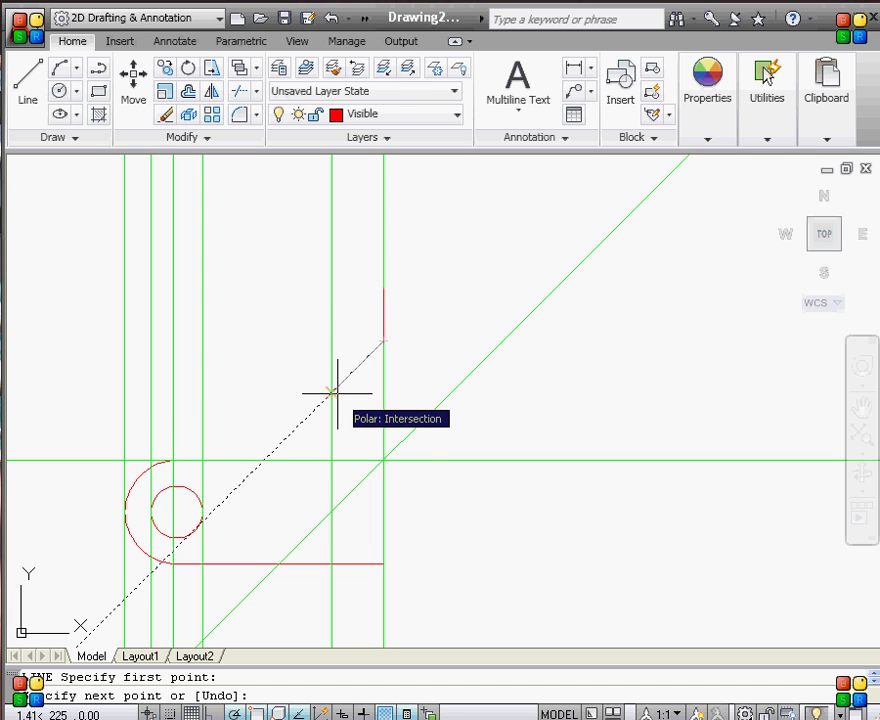
{"action": "left_click", "coordinate": [331, 392]}
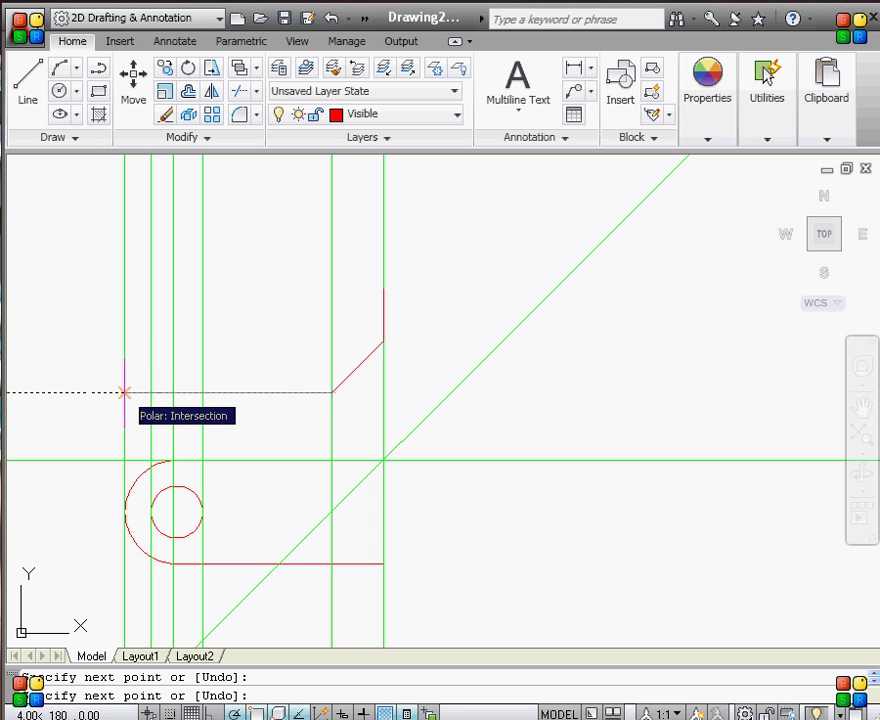
{"action": "left_click", "coordinate": [124, 392]}
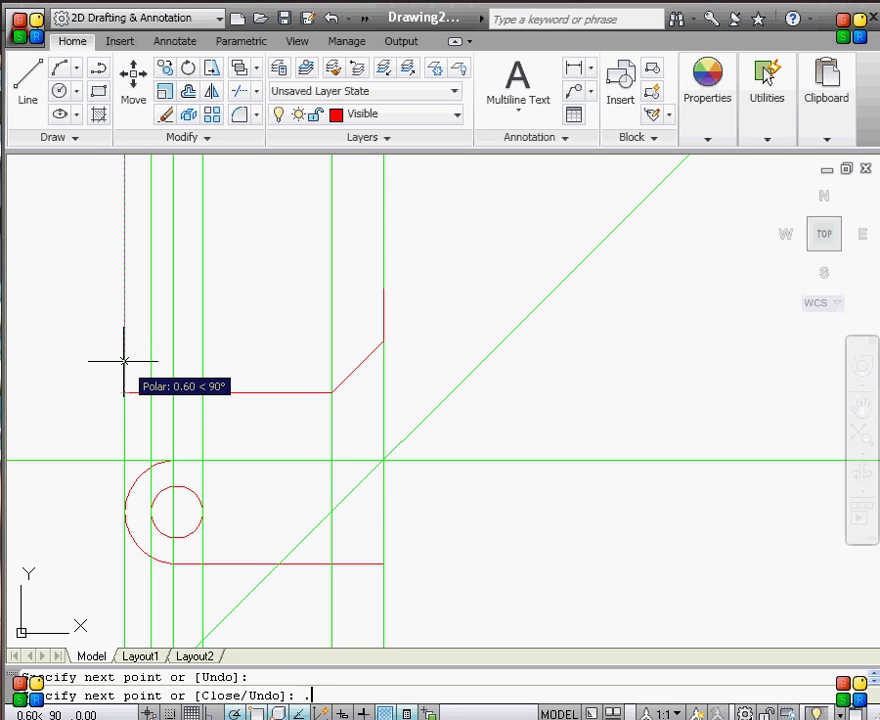
{"action": "key", "text": "Return"}
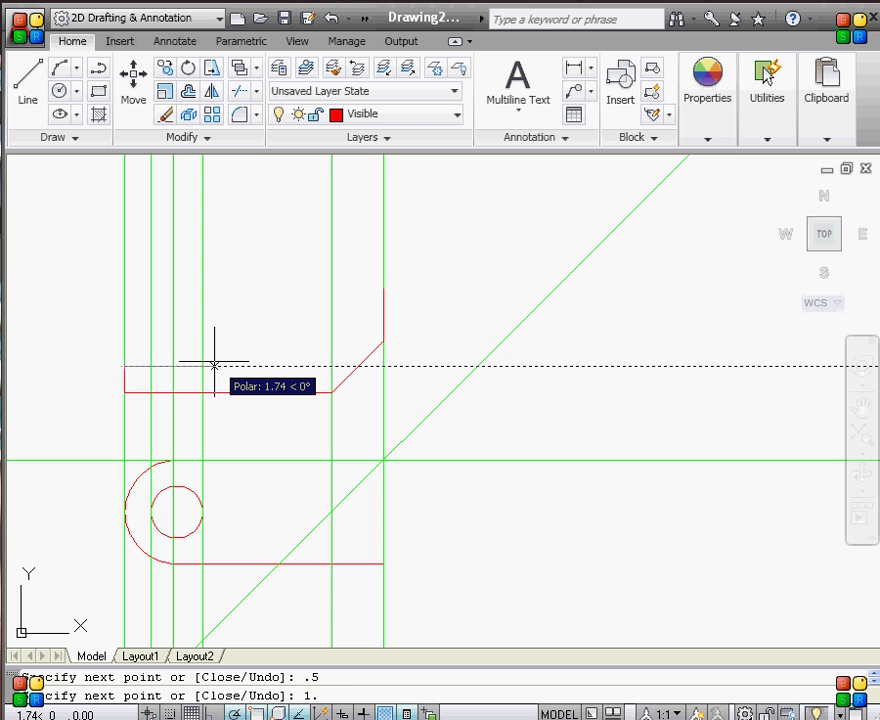
{"action": "key", "text": "Return"}
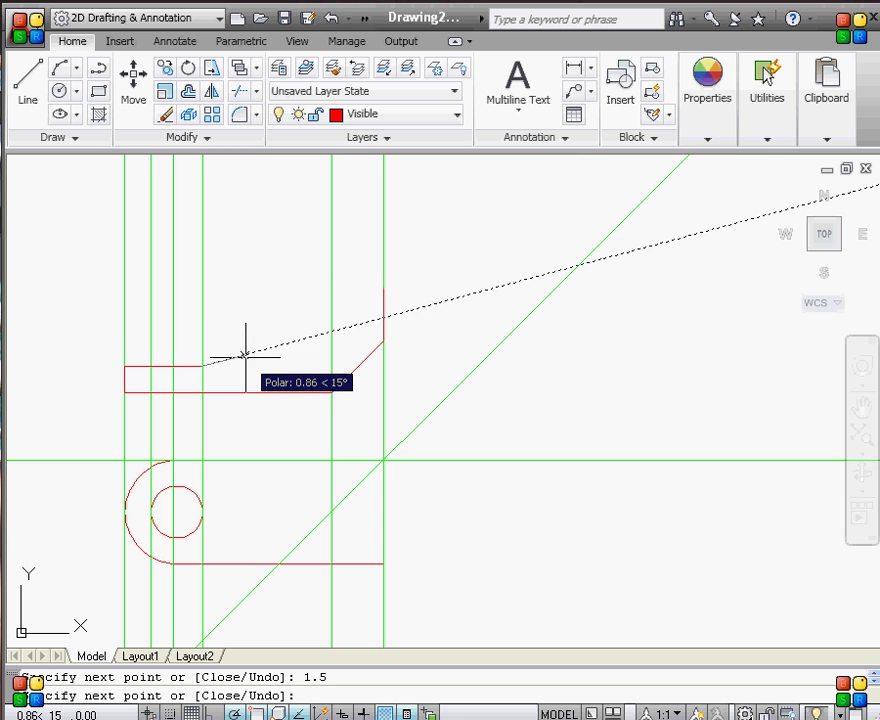
{"action": "key", "text": "Escape"}
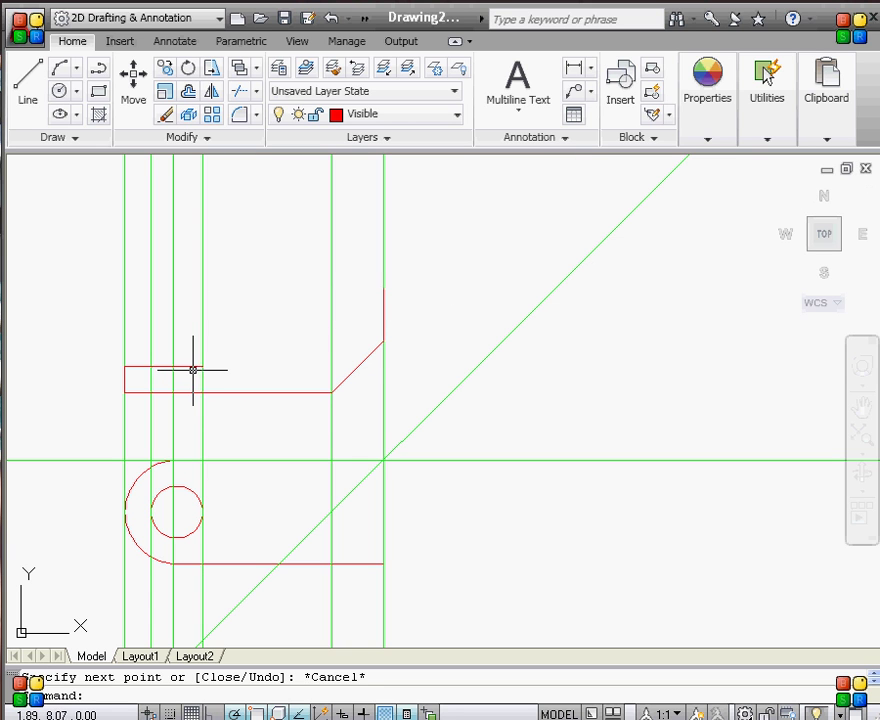
Stretch the right end of the upper view's 1.5-unit horizontal line 1 unit further right.
{"action": "left_click", "coordinate": [194, 366]}
{"action": "left_click", "coordinate": [203, 366]}
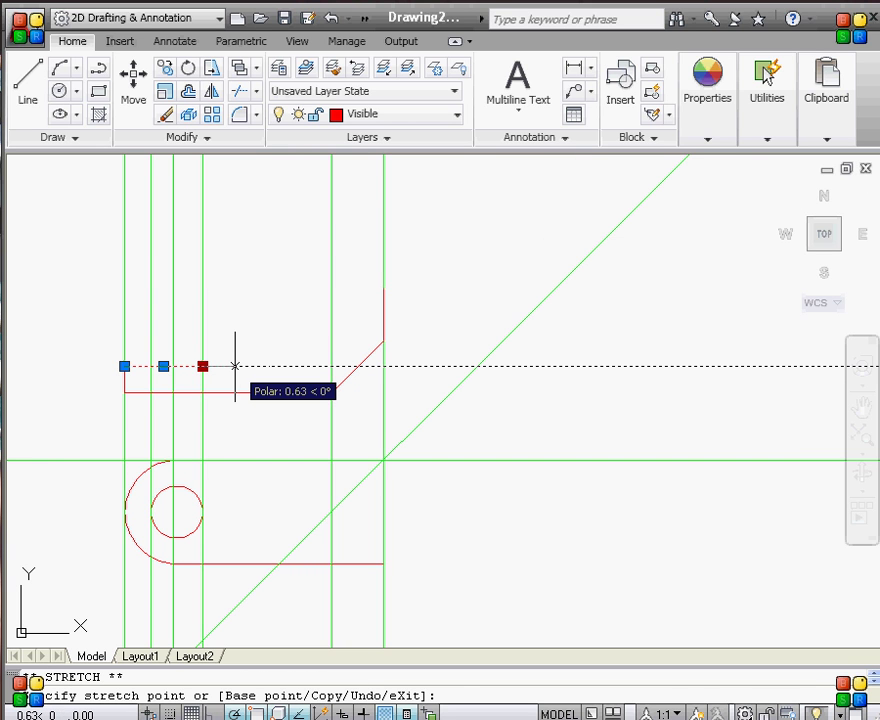
{"action": "type", "text": "1"}
{"action": "key", "text": "Return"}
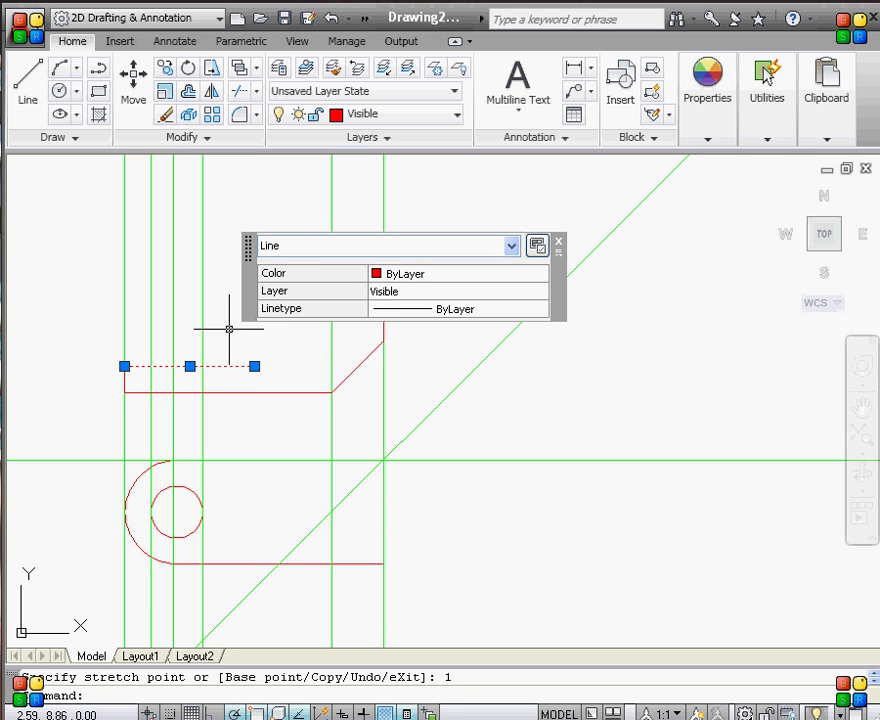
Close the slotted outline with lines 1 up, left to the leftmost construction line, 0.5 up, and right to the short line's upper end.
{"action": "left_click", "coordinate": [28, 80]}
{"action": "left_click", "coordinate": [253, 366]}
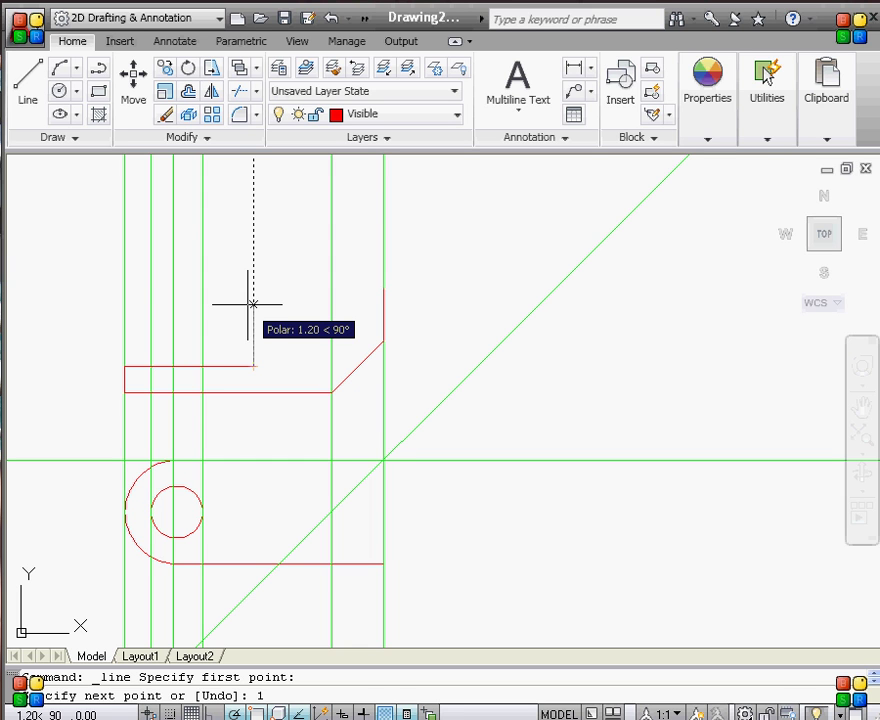
{"action": "key", "text": "Return"}
{"action": "left_click", "coordinate": [123, 316]}
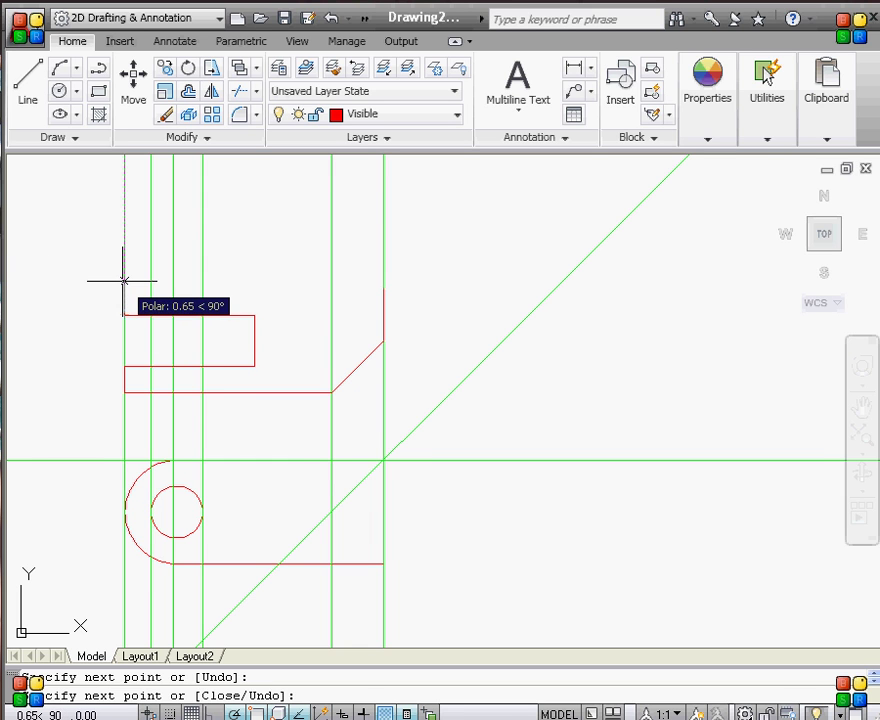
{"action": "type", "text": ".5"}
{"action": "key", "text": "Return"}
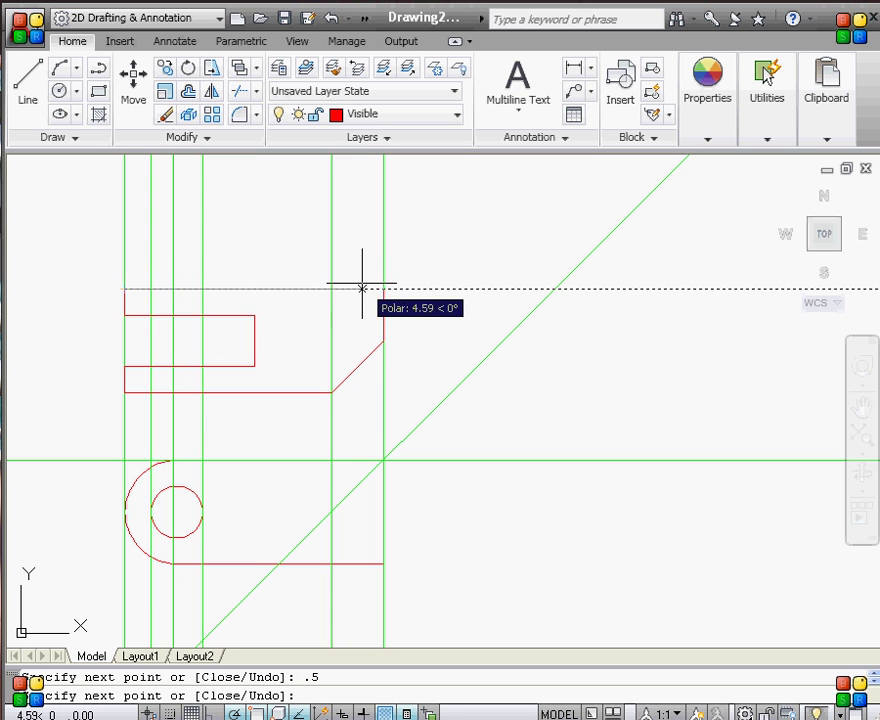
{"action": "left_click", "coordinate": [382, 289]}
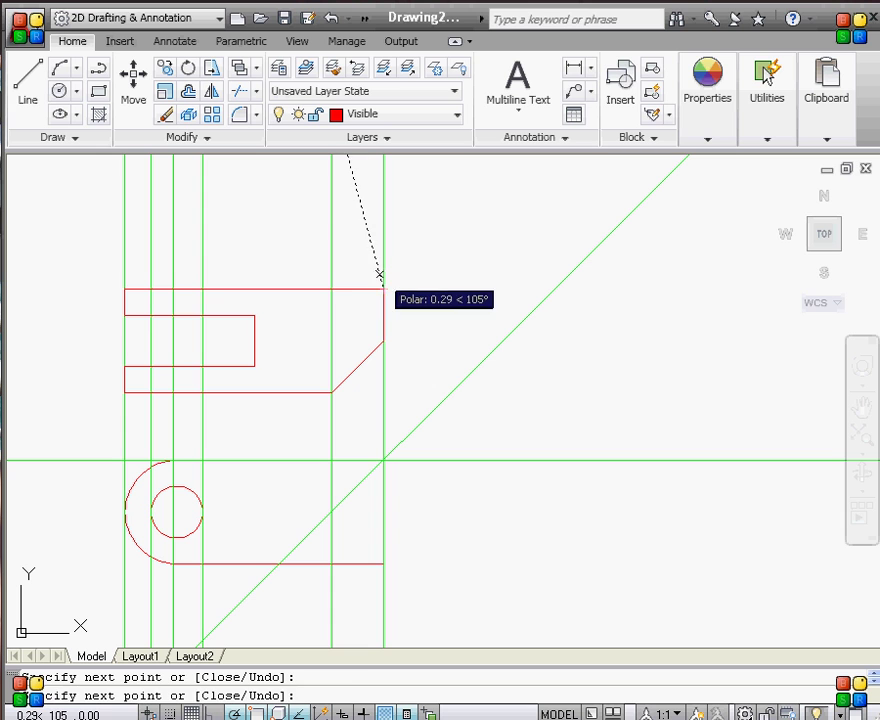
{"action": "key", "text": "Escape"}
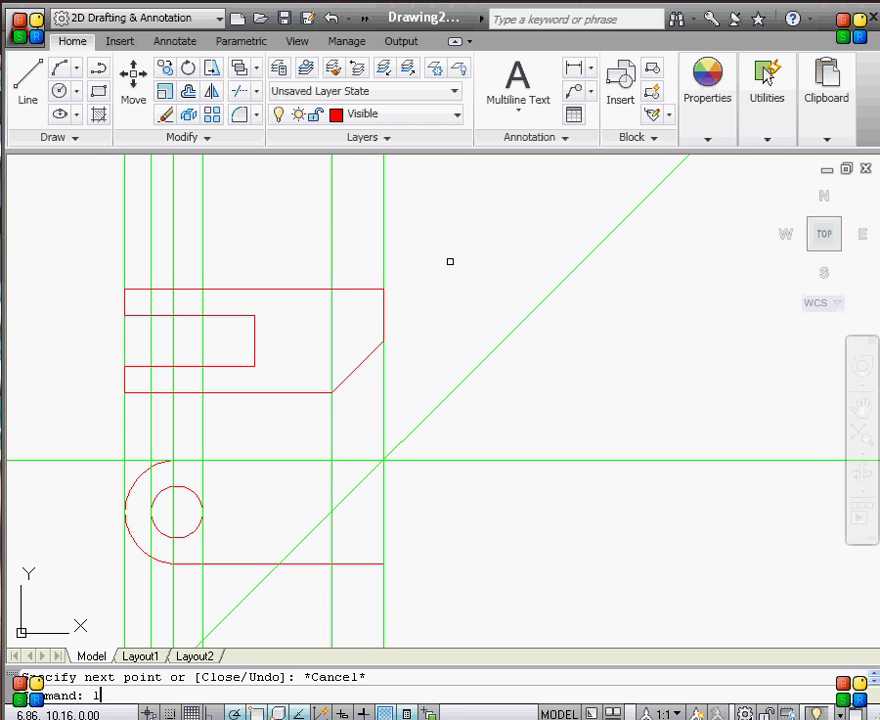
Draw a 45° line from the upper view's upper-right corner down to its lower edge, parallel to the chamfer.
{"action": "type", "text": "l"}
{"action": "key", "text": "Return"}
{"action": "left_click", "coordinate": [383, 289]}
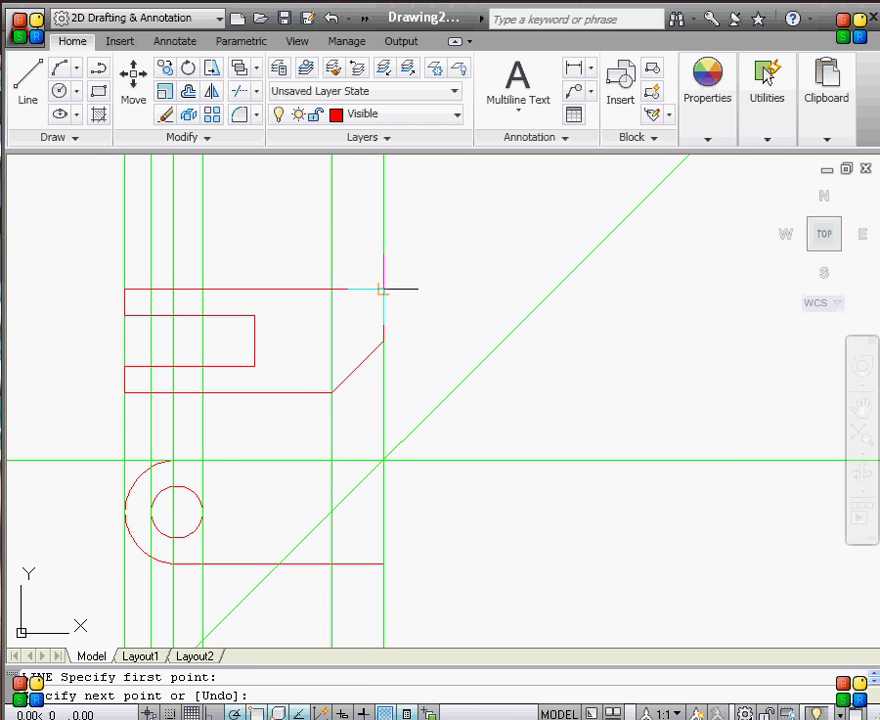
{"action": "left_click", "coordinate": [283, 380]}
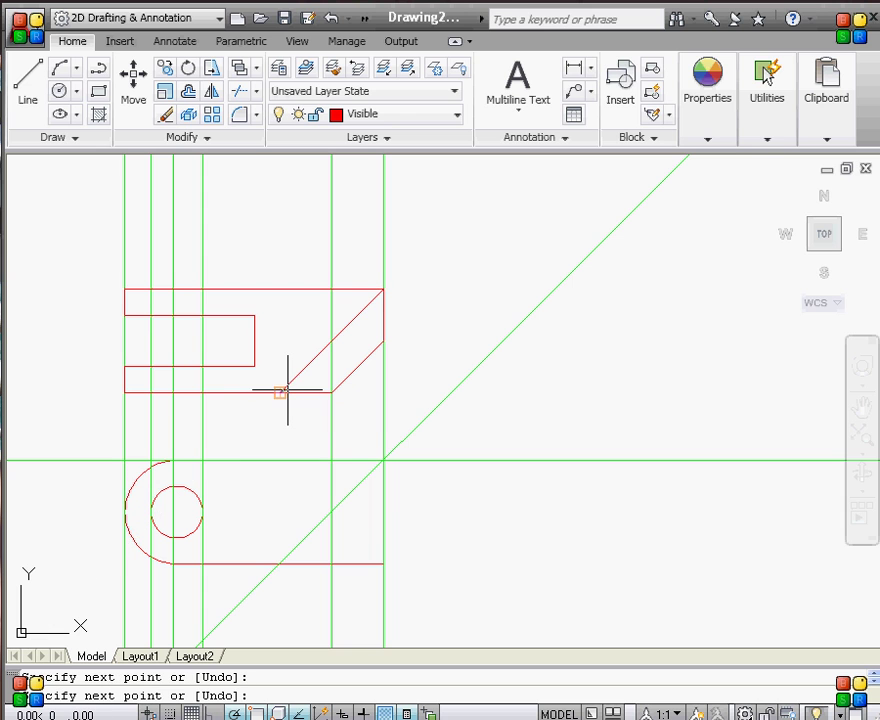
{"action": "left_click", "coordinate": [288, 390]}
{"action": "key", "text": "Escape"}
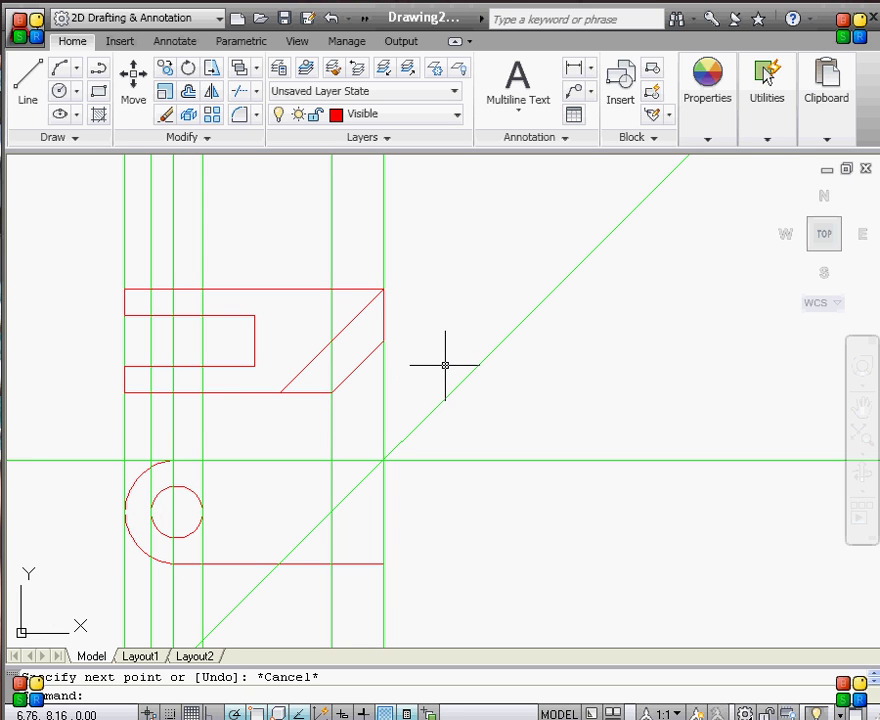
Bring all objects of the lower plate view in front of the construction lines.
{"action": "left_click", "coordinate": [64, 426]}
{"action": "left_click", "coordinate": [458, 598]}
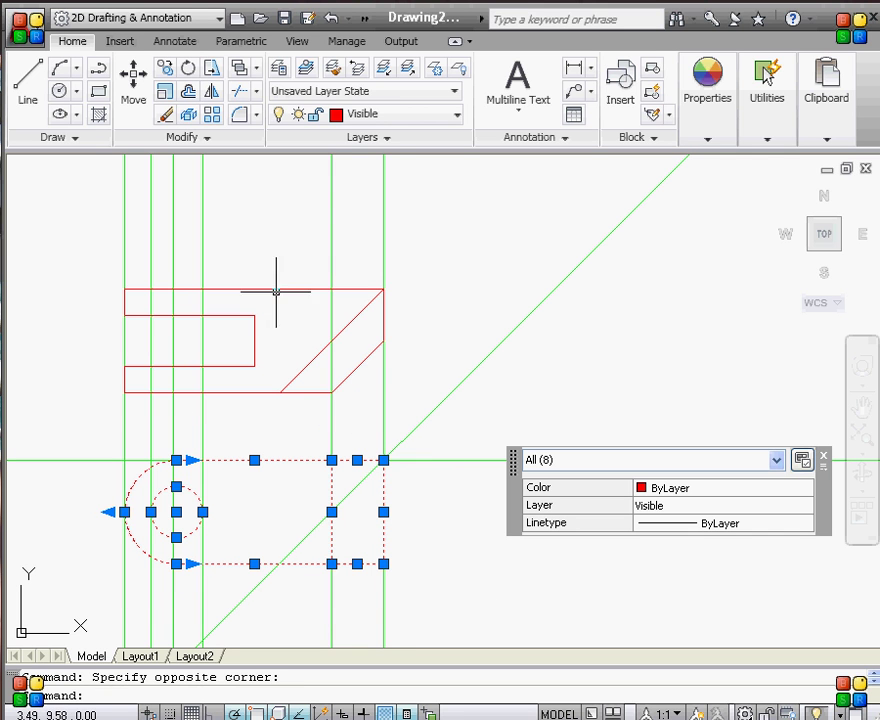
{"action": "left_click", "coordinate": [237, 68]}
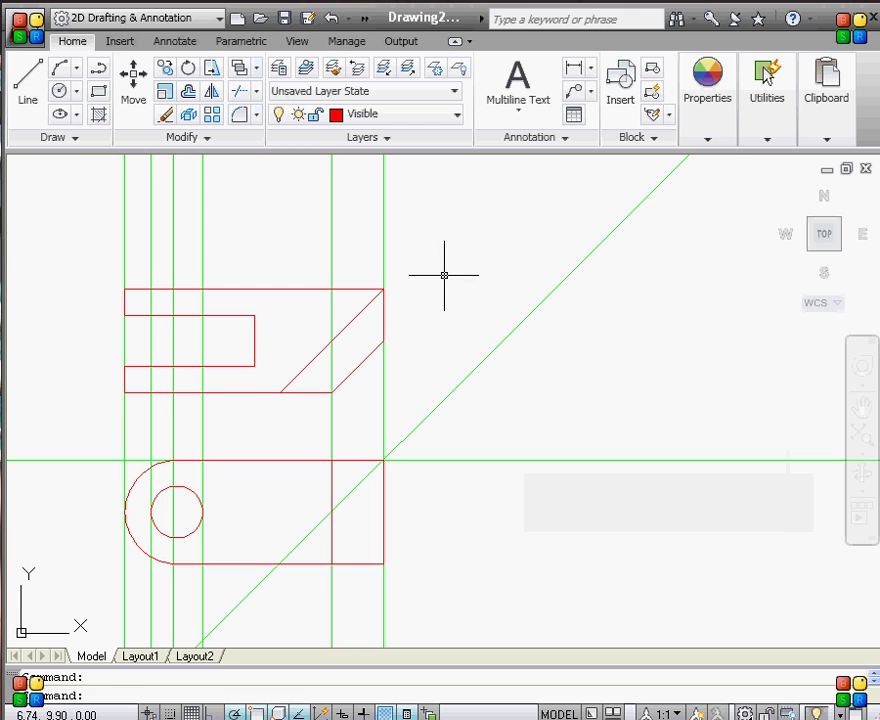
{"action": "key", "text": "Escape"}
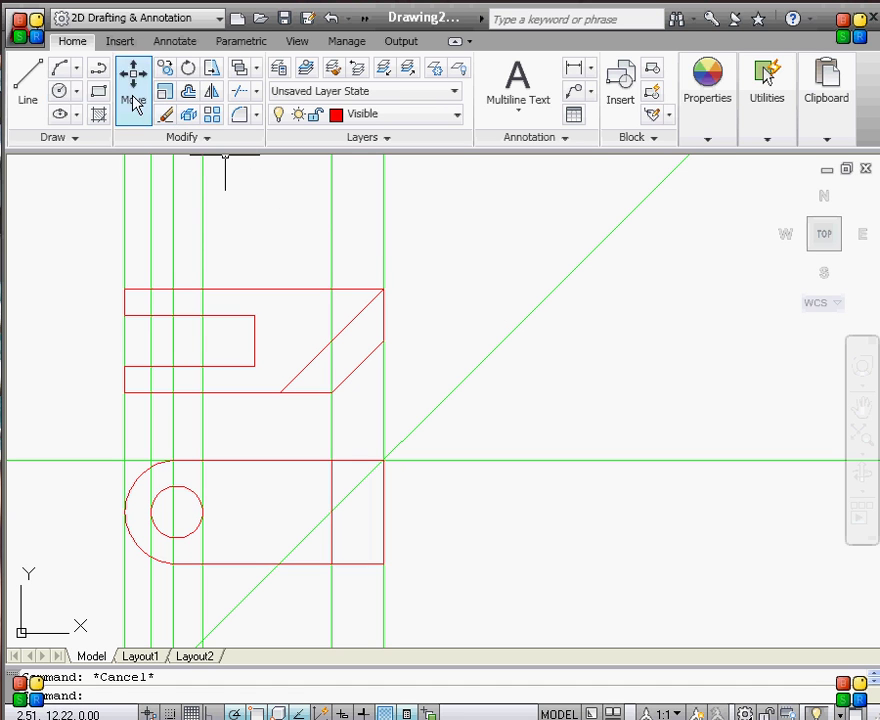
Draw a diagonal line in the lower view from the top edge, directly below the upper 45° line's lower end, to the inner vertical line's midpoint.
{"action": "left_click", "coordinate": [30, 90]}
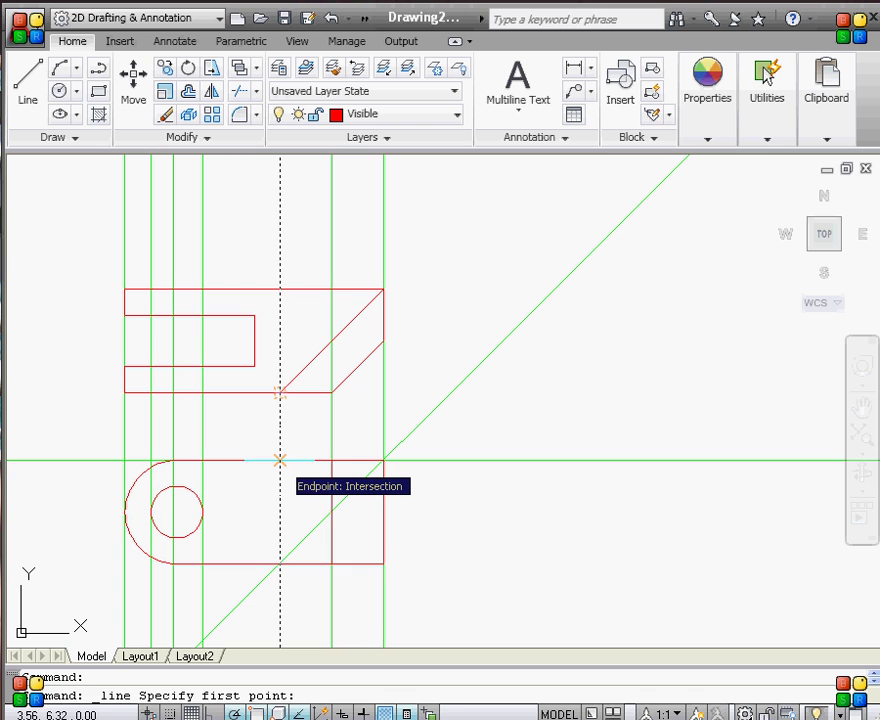
{"action": "left_click", "coordinate": [280, 461]}
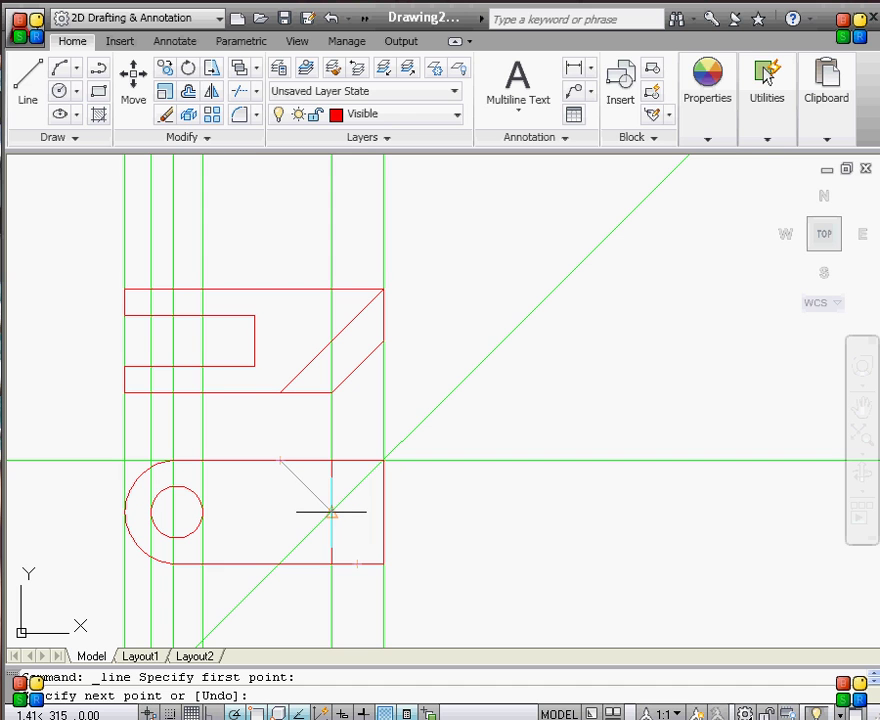
{"action": "left_click", "coordinate": [331, 512]}
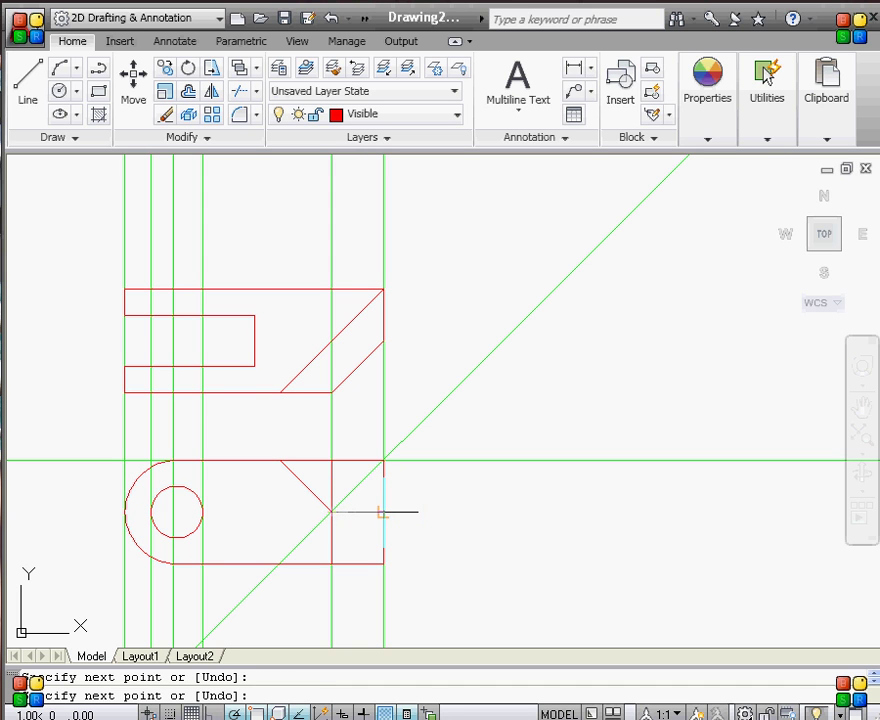
{"action": "key", "text": "Escape"}
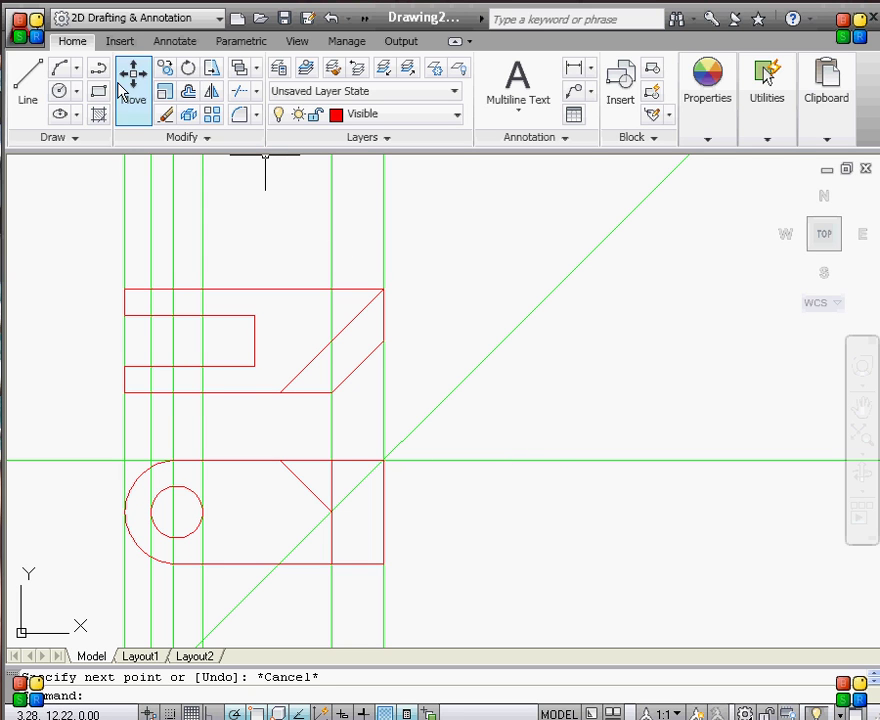
Draw a 1-unit horizontal line in the lower view from the diagonal's lower end to the right edge's midpoint.
{"action": "left_click", "coordinate": [28, 88]}
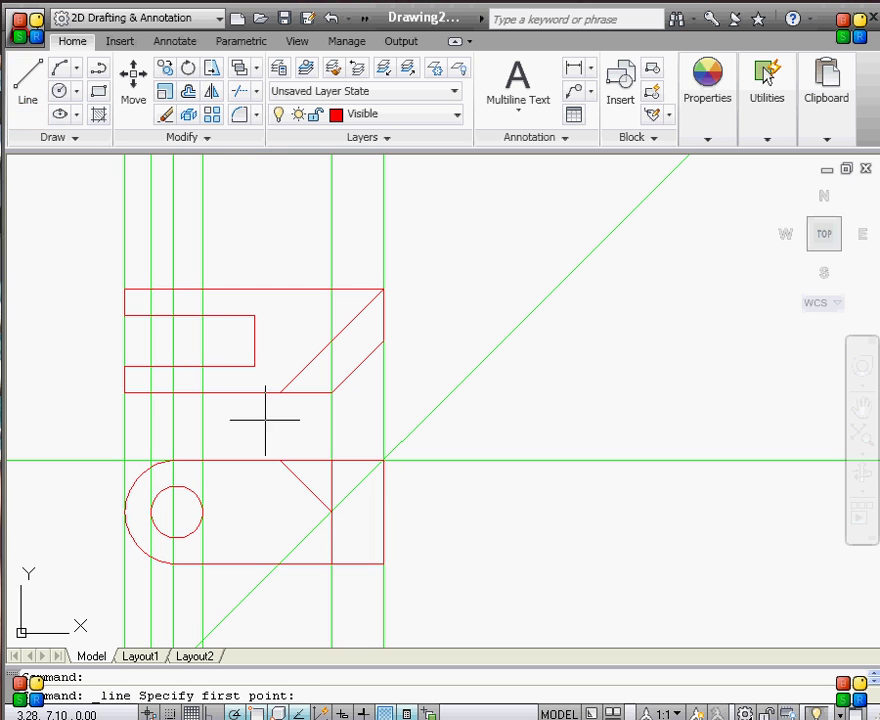
{"action": "left_click", "coordinate": [330, 509]}
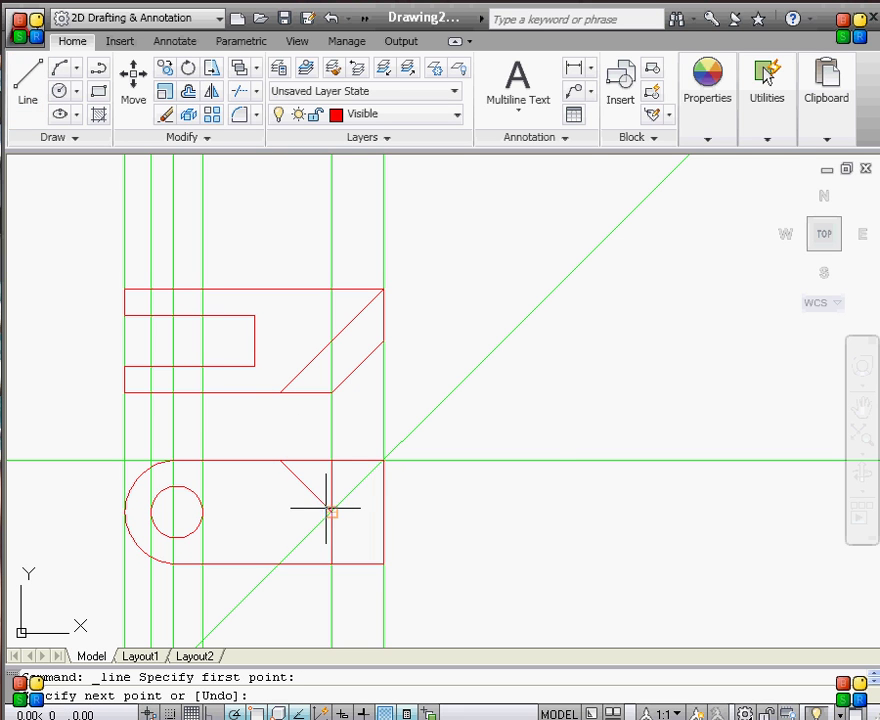
{"action": "left_click", "coordinate": [383, 512]}
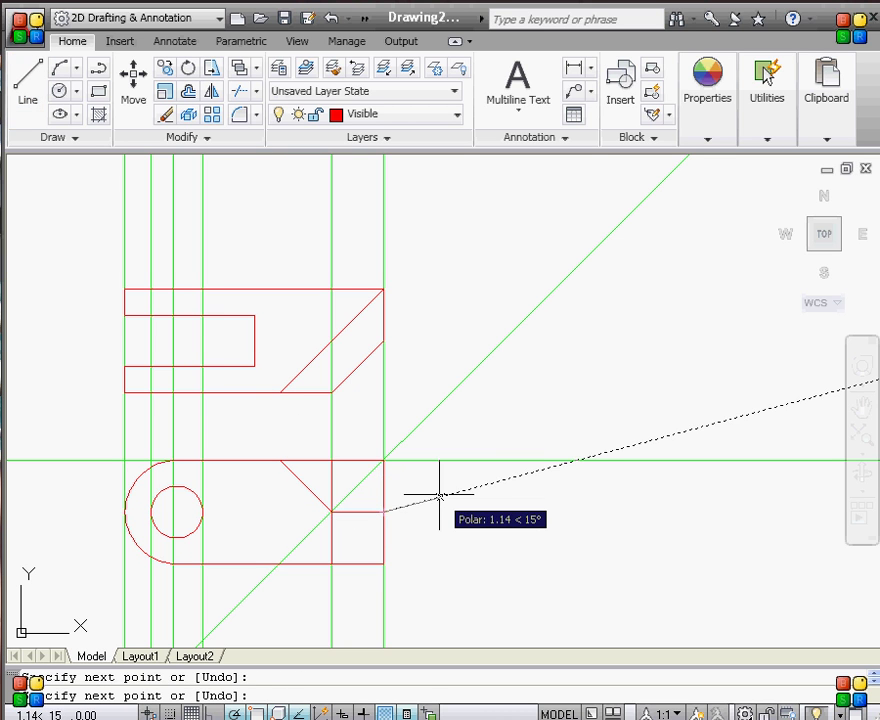
{"action": "key", "text": "Escape"}
Shorten the lower view's inner vertical line by stretching its upper end down to the junction of the diagonal and horizontal lines.
{"action": "left_click", "coordinate": [332, 472]}
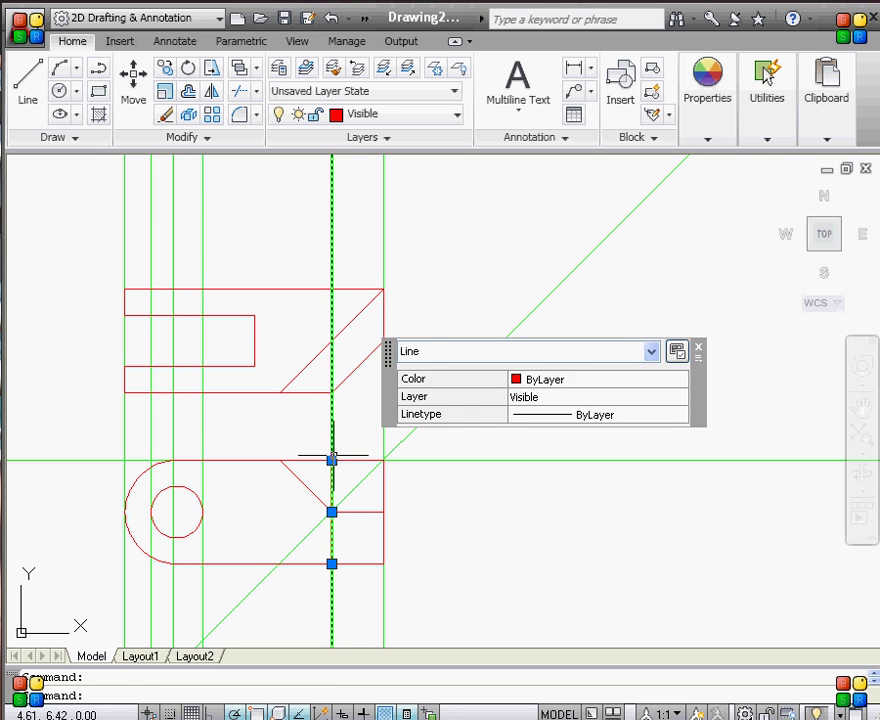
{"action": "left_click", "coordinate": [332, 466]}
{"action": "key", "text": "Escape"}
{"action": "left_click", "coordinate": [332, 475]}
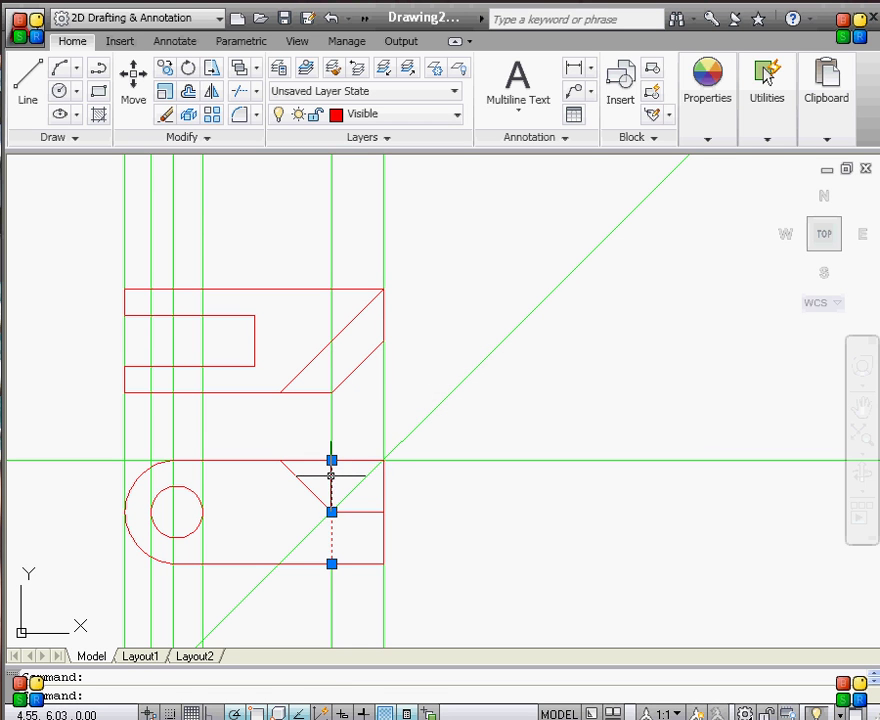
{"action": "left_click", "coordinate": [332, 460]}
{"action": "left_click", "coordinate": [332, 512]}
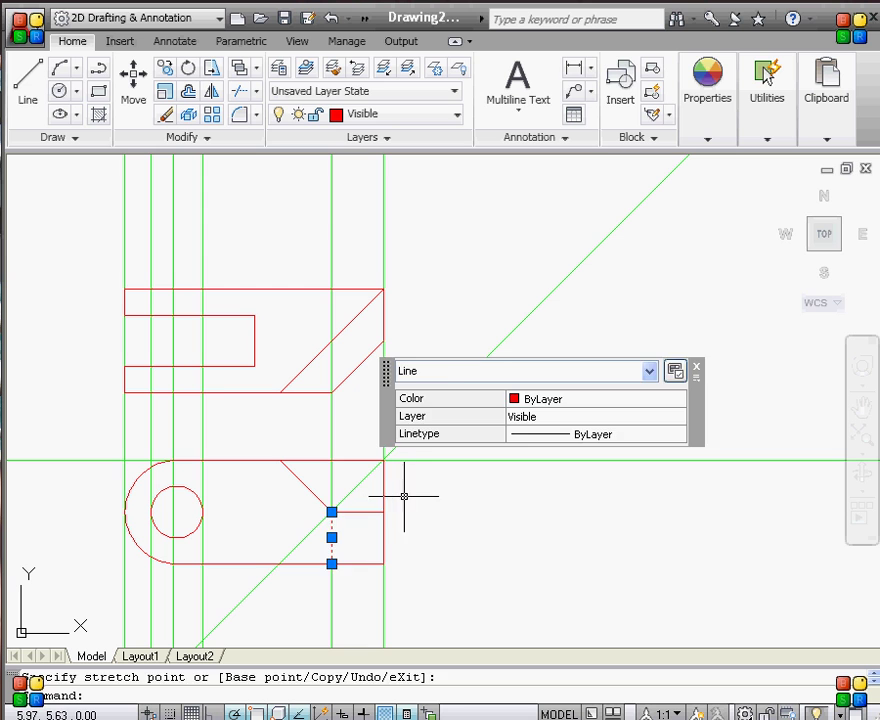
{"action": "key", "text": "Escape"}
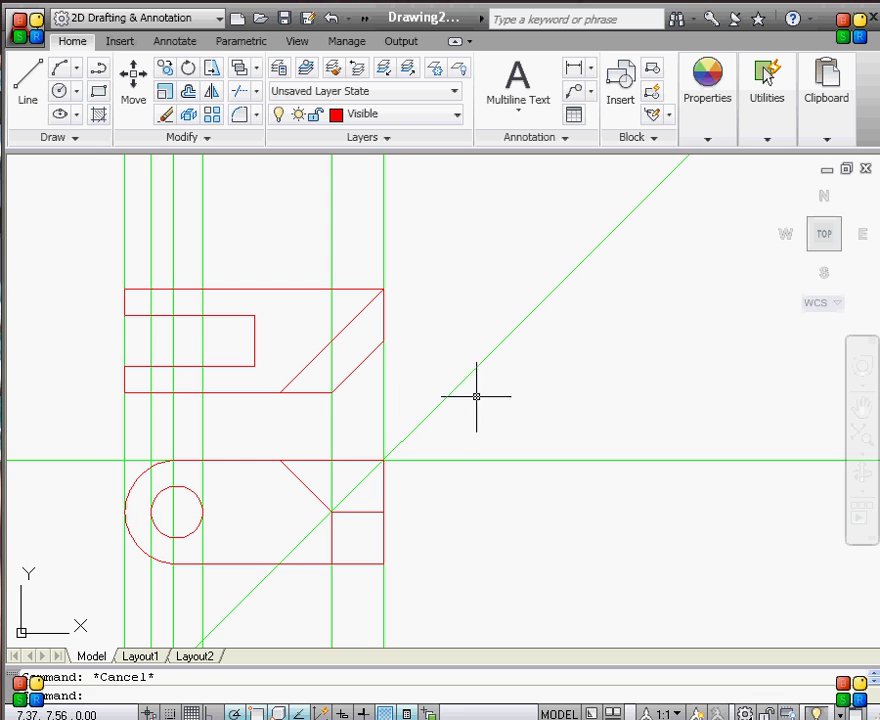
Copy the horizontal construction line to the upper view's bottom edge, both slot edges, the chamfer's upper end and the top edge.
{"action": "left_click", "coordinate": [584, 494]}
{"action": "left_click", "coordinate": [556, 446]}
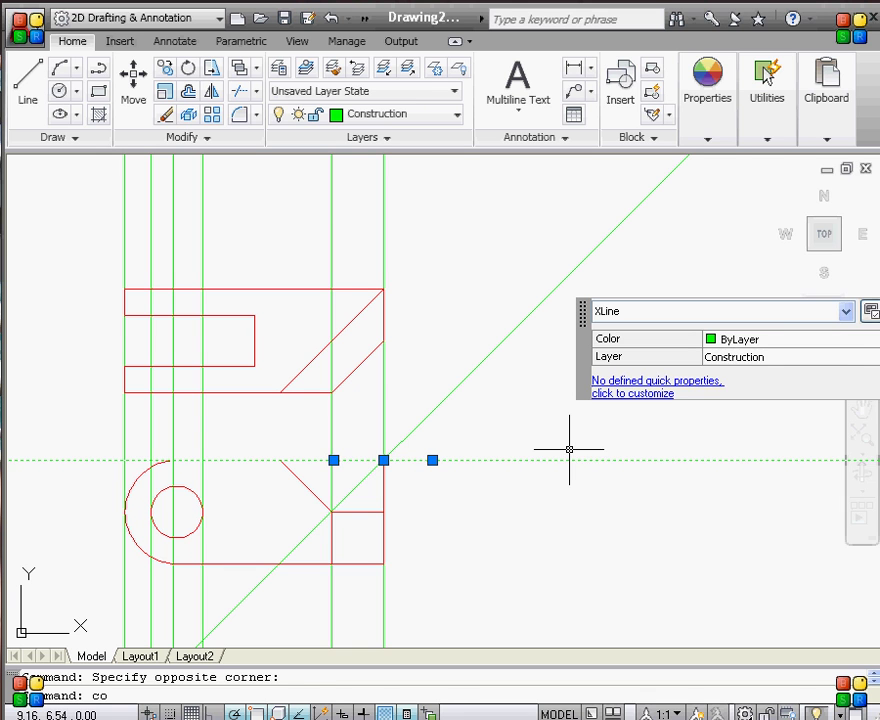
{"action": "type", "text": "co"}
{"action": "key", "text": "Return"}
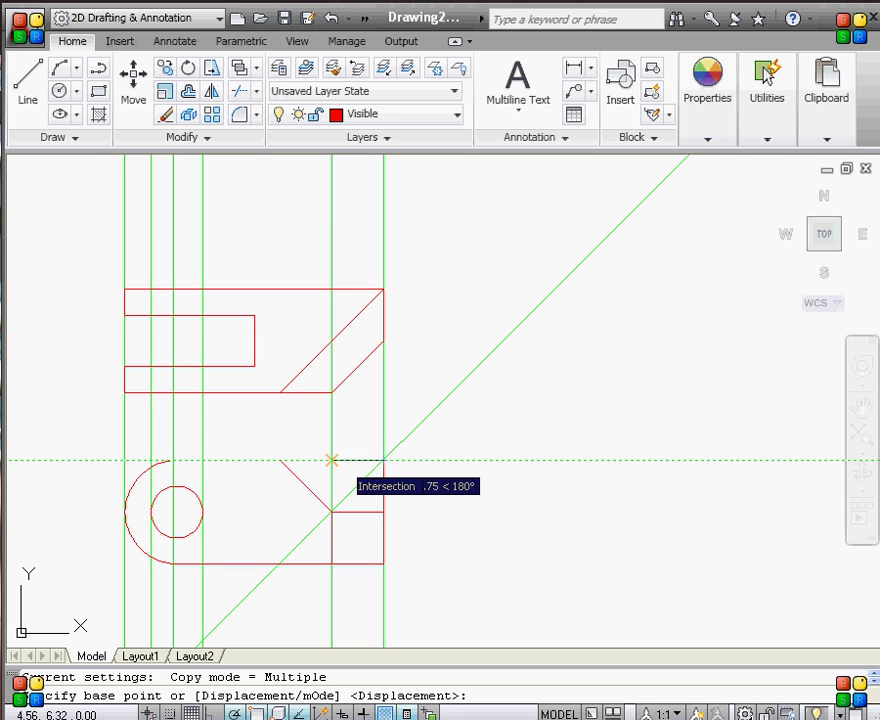
{"action": "left_click", "coordinate": [281, 460]}
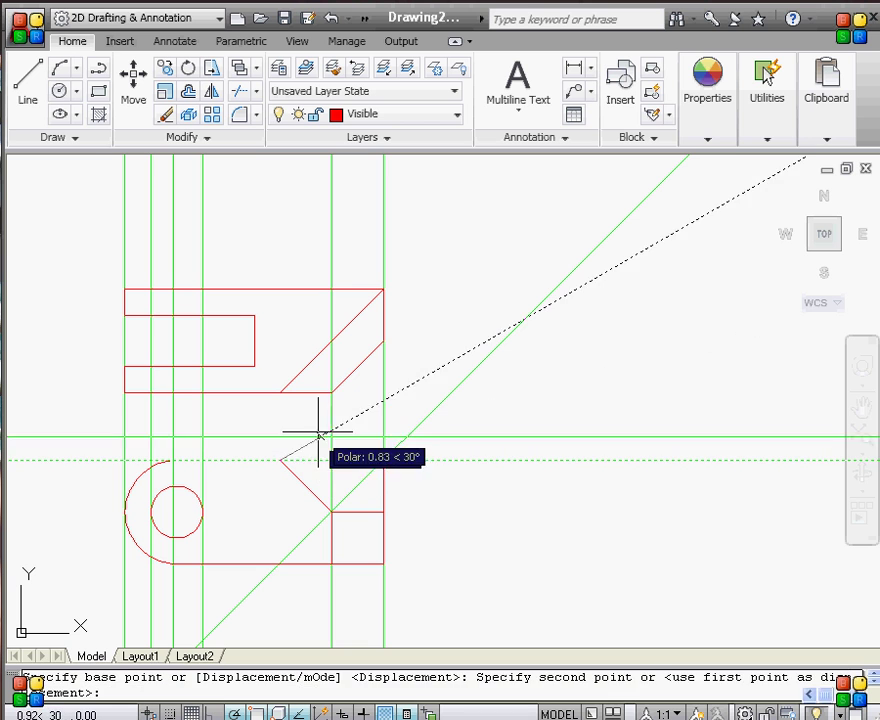
{"action": "left_click", "coordinate": [330, 392]}
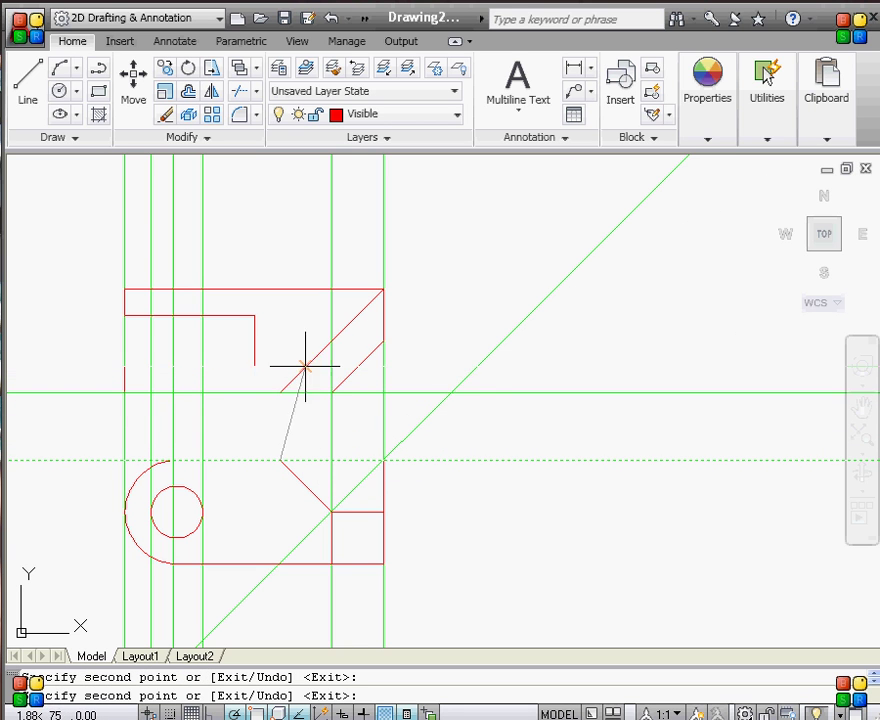
{"action": "left_click", "coordinate": [305, 368]}
{"action": "left_click", "coordinate": [383, 340]}
{"action": "left_click", "coordinate": [255, 315]}
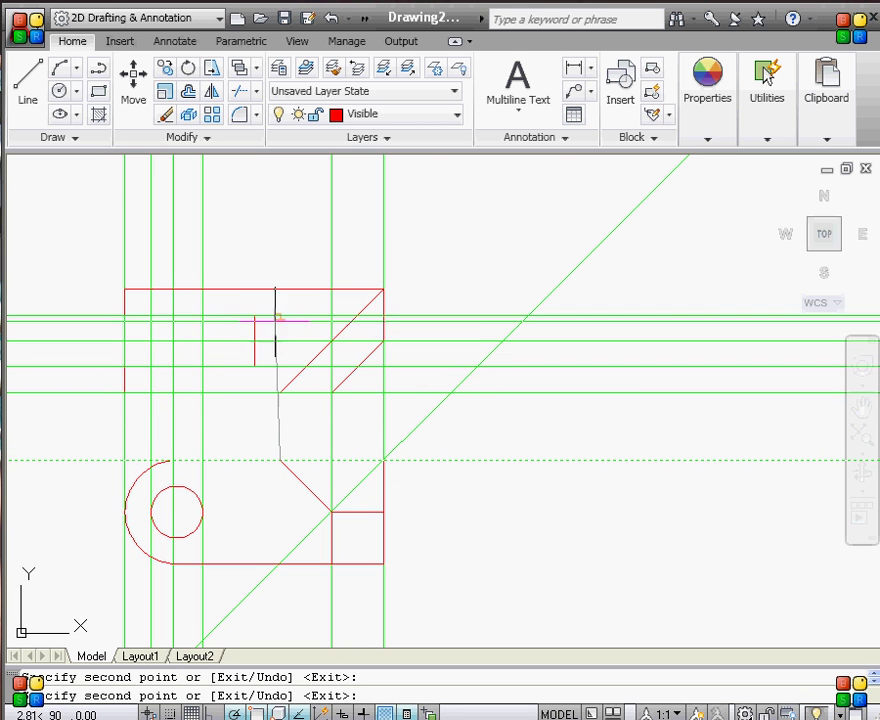
{"action": "left_click", "coordinate": [380, 290]}
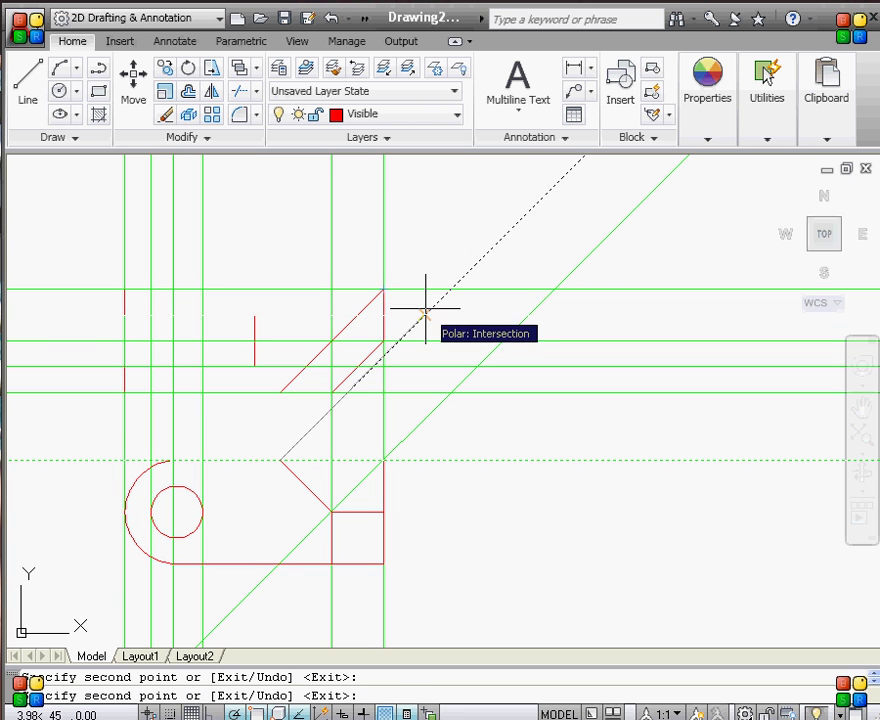
{"action": "key", "text": "Escape"}
Copy the vertical construction line at the plate's right edge to the five intersections of the 45° line with the copied horizontal lines.
{"action": "left_click", "coordinate": [430, 616]}
{"action": "left_click", "coordinate": [359, 591]}
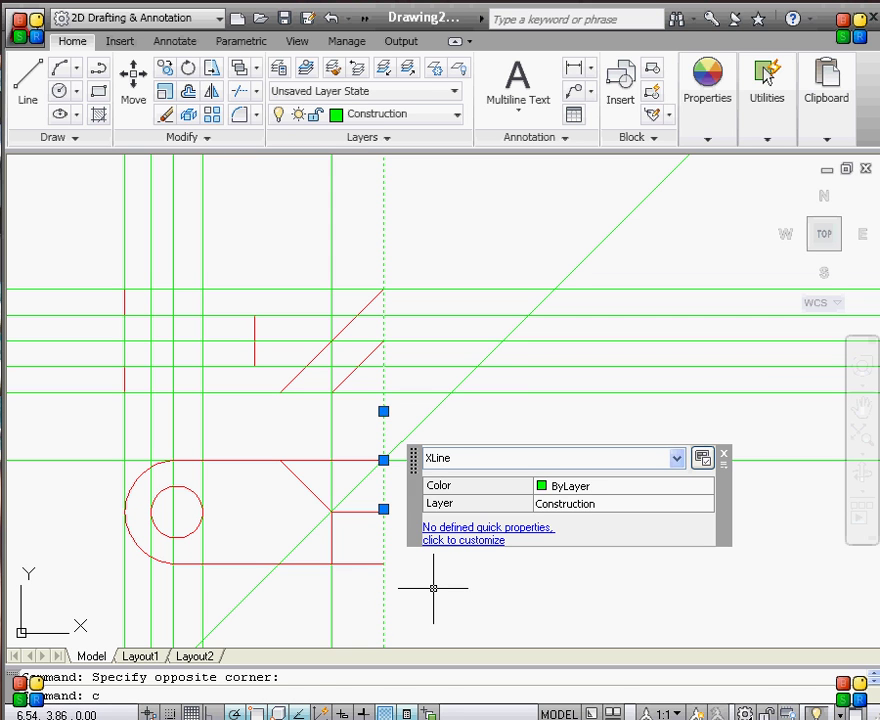
{"action": "type", "text": "co"}
{"action": "key", "text": "Return"}
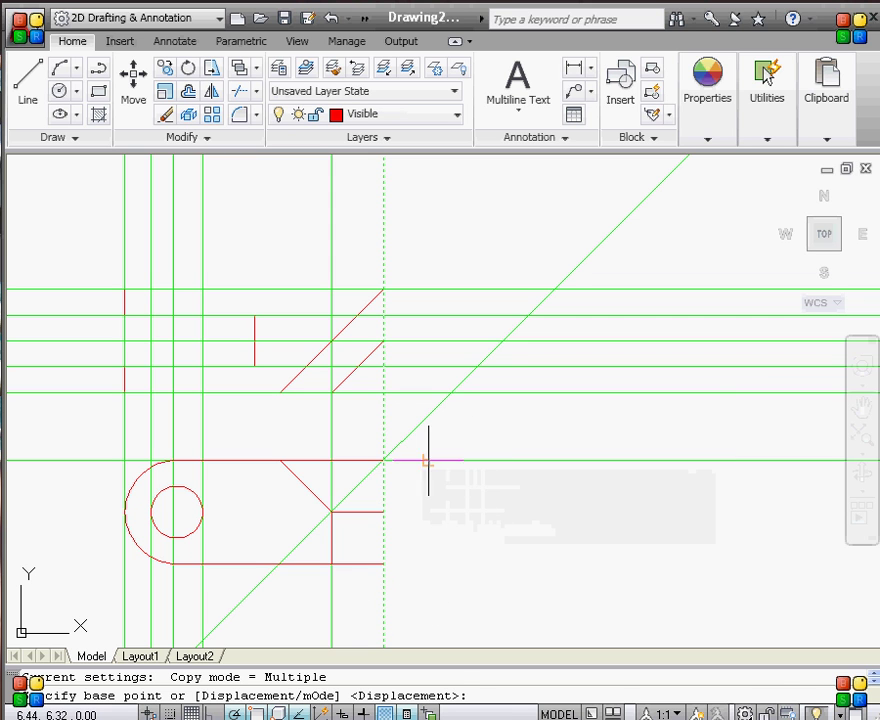
{"action": "left_click", "coordinate": [383, 460]}
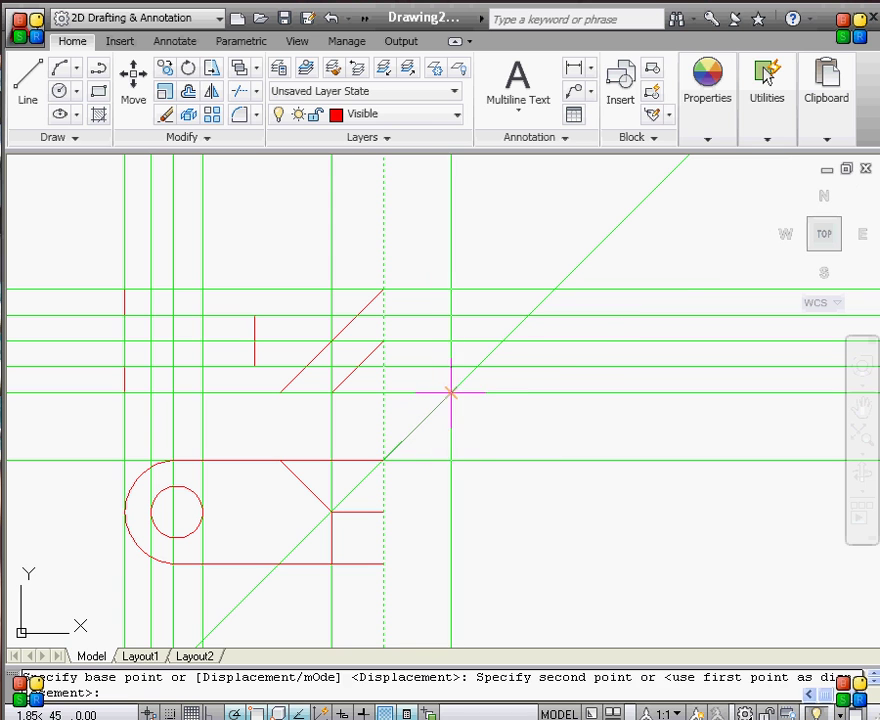
{"action": "left_click", "coordinate": [451, 392]}
{"action": "left_click", "coordinate": [476, 367]}
{"action": "left_click", "coordinate": [502, 342]}
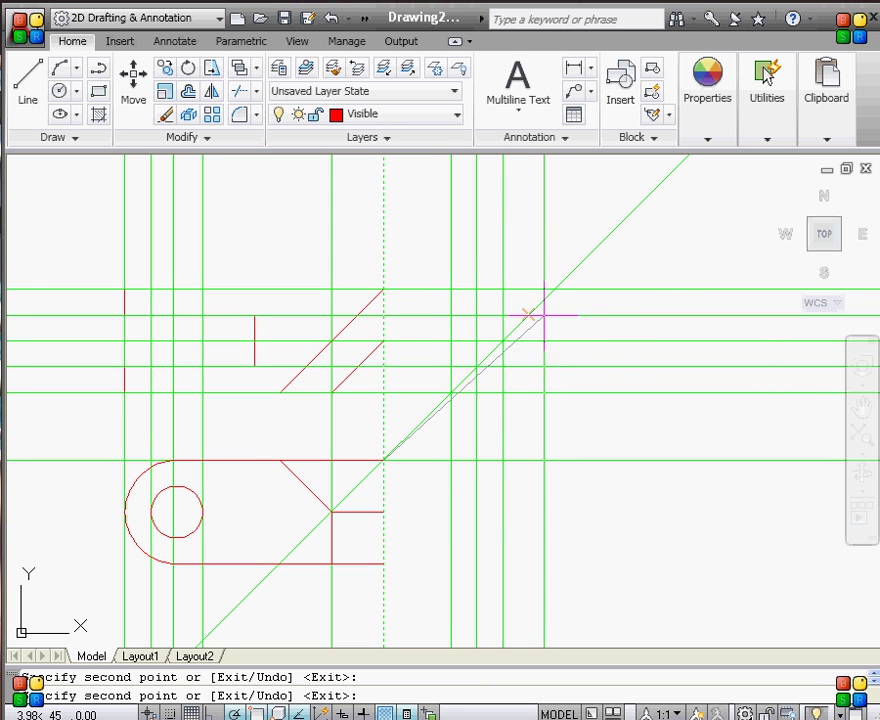
{"action": "left_click", "coordinate": [528, 316]}
{"action": "left_click", "coordinate": [555, 292]}
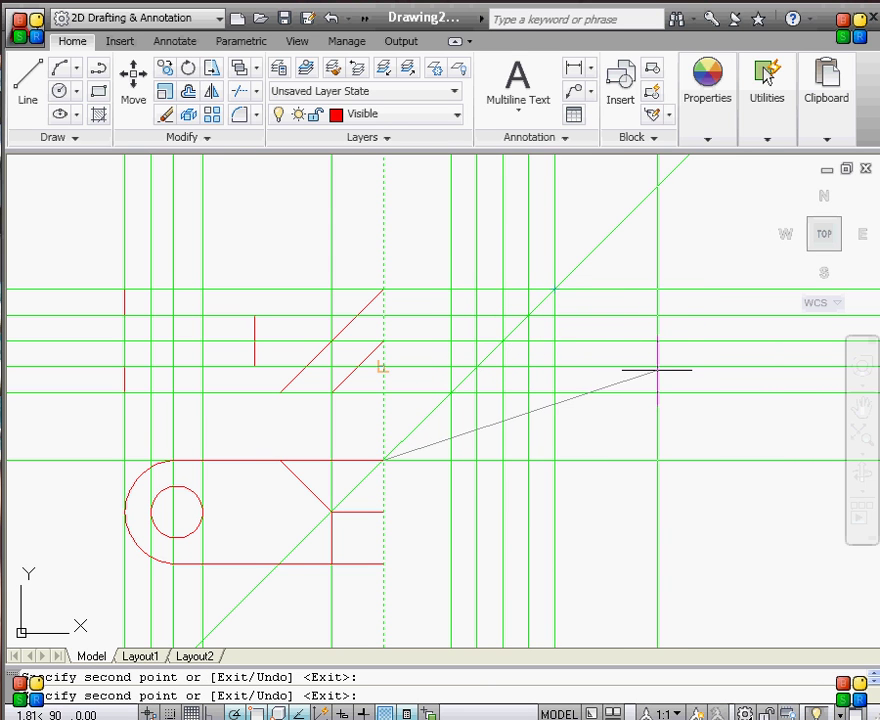
{"action": "key", "text": "Escape"}
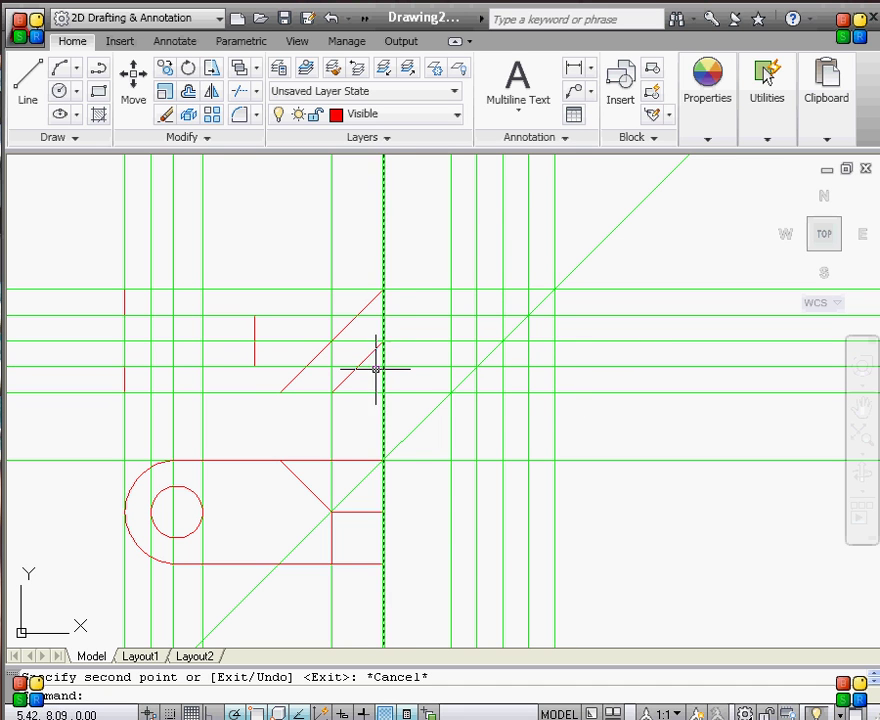
Draw the side view's square outline between the first and last projected vertical lines, level with the lower view's top and bottom edges.
{"action": "left_click", "coordinate": [27, 87]}
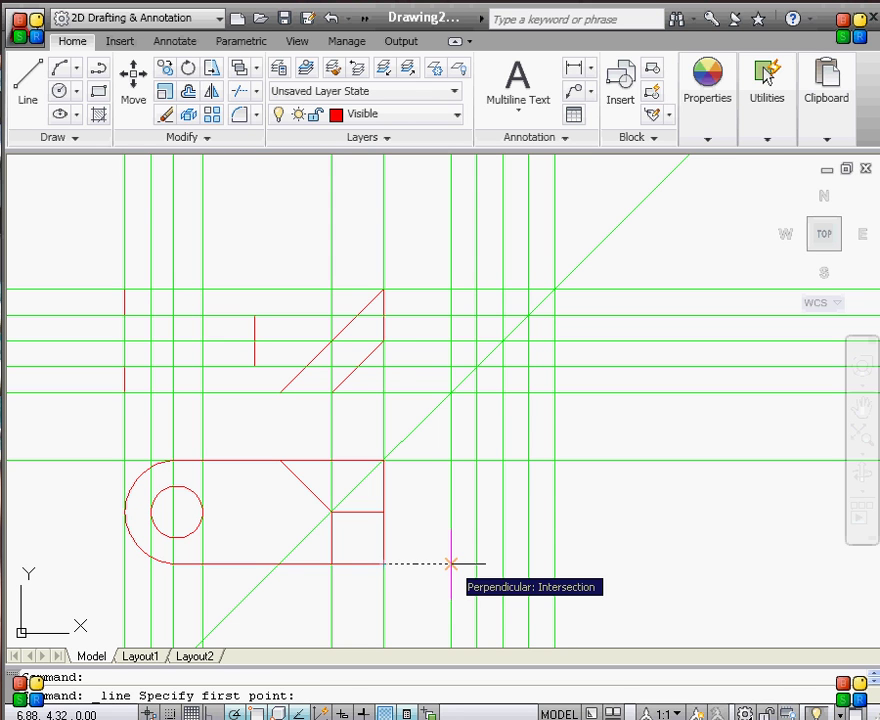
{"action": "left_click", "coordinate": [451, 564]}
{"action": "left_click", "coordinate": [451, 461]}
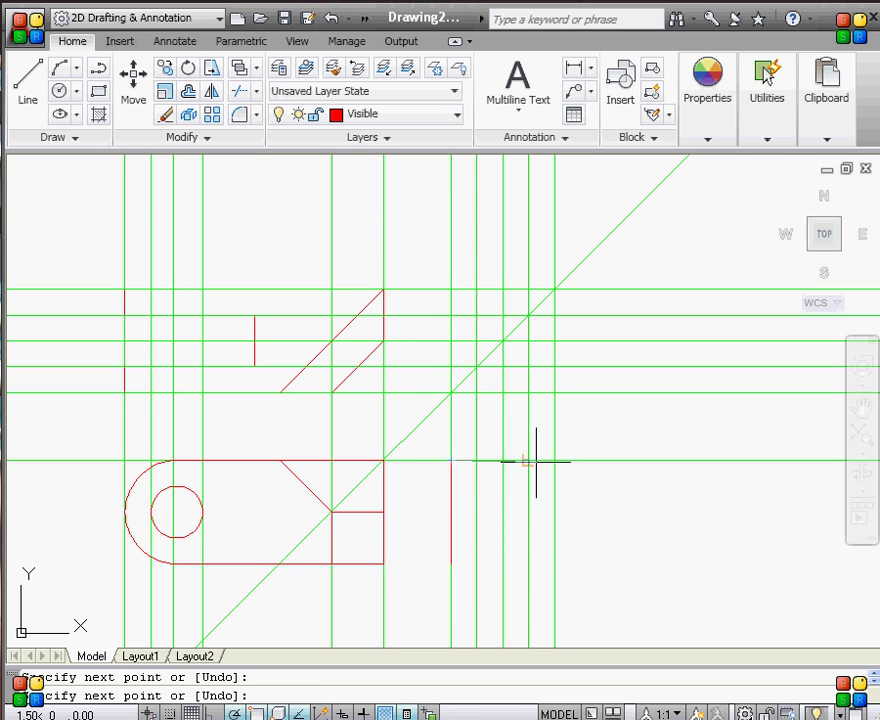
{"action": "left_click", "coordinate": [556, 461]}
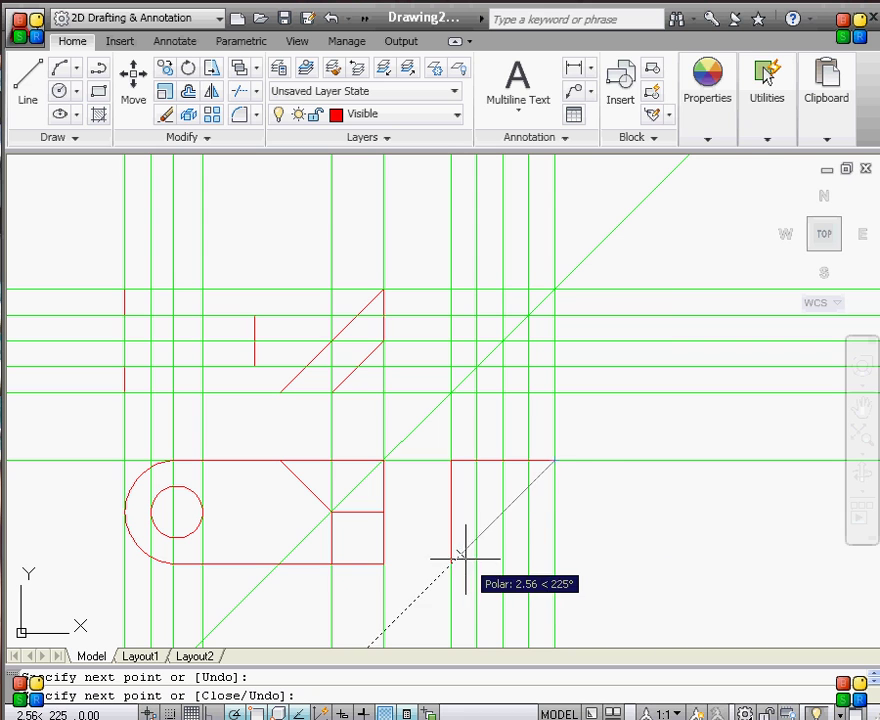
{"action": "left_click", "coordinate": [555, 564]}
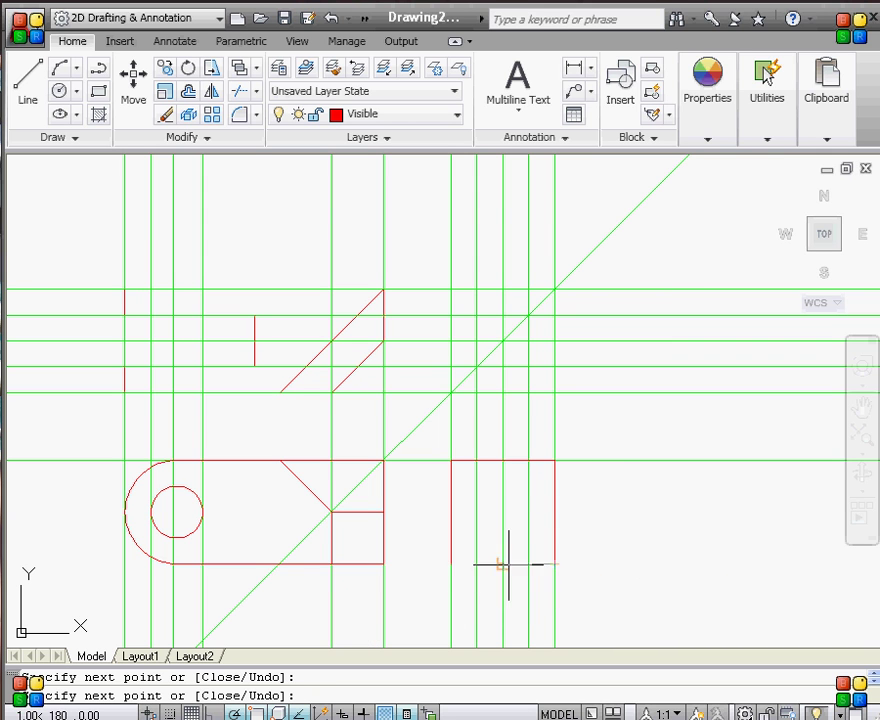
{"action": "left_click", "coordinate": [451, 564]}
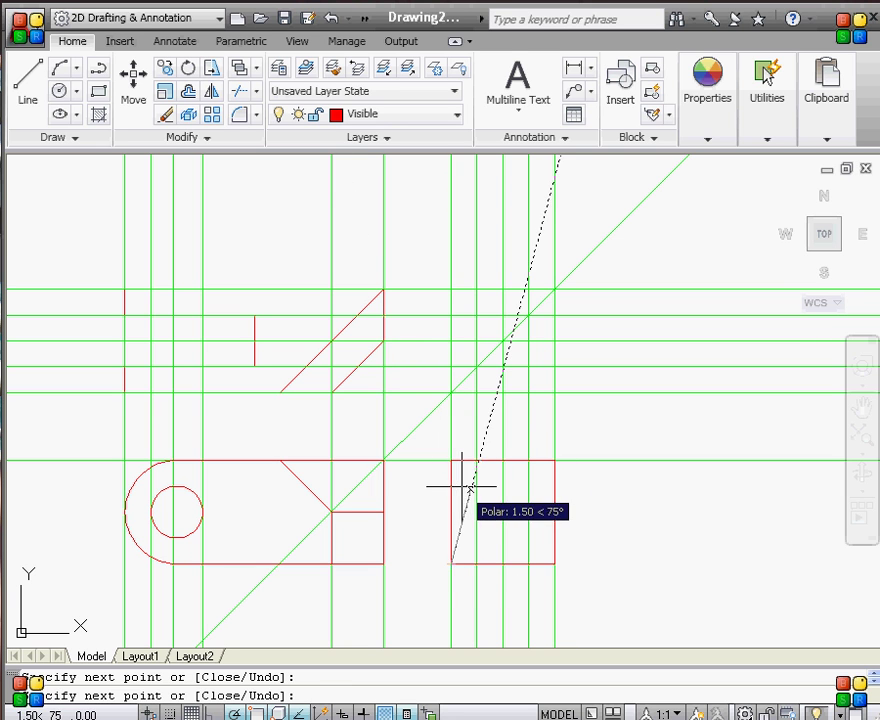
{"action": "key", "text": "Escape"}
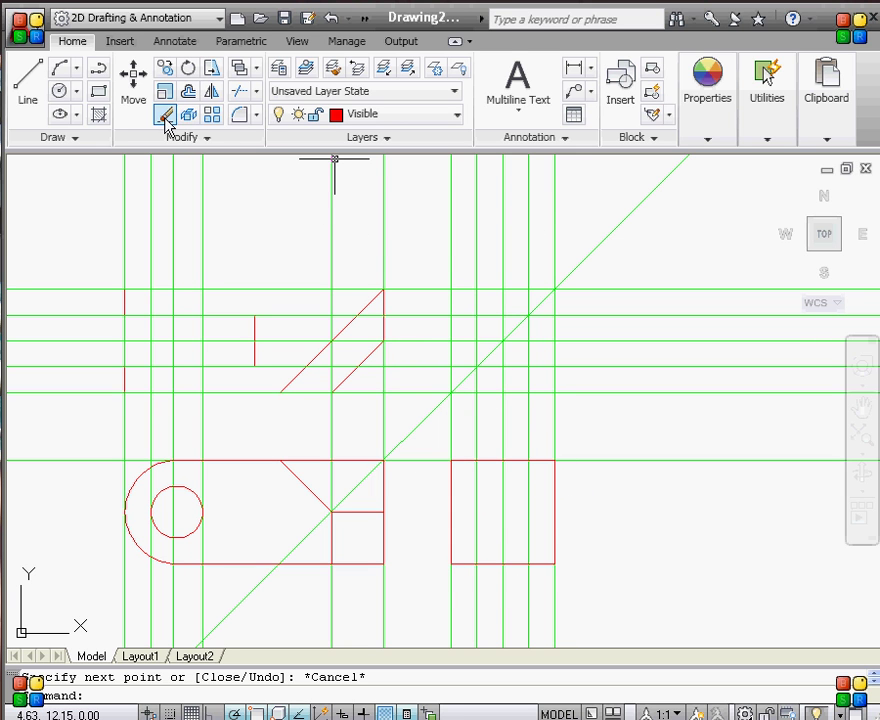
Draw a line from the side view's left-edge midpoint 1 unit right to the middle projection line, then down to the bottom edge.
{"action": "type", "text": "l"}
{"action": "key", "text": "Return"}
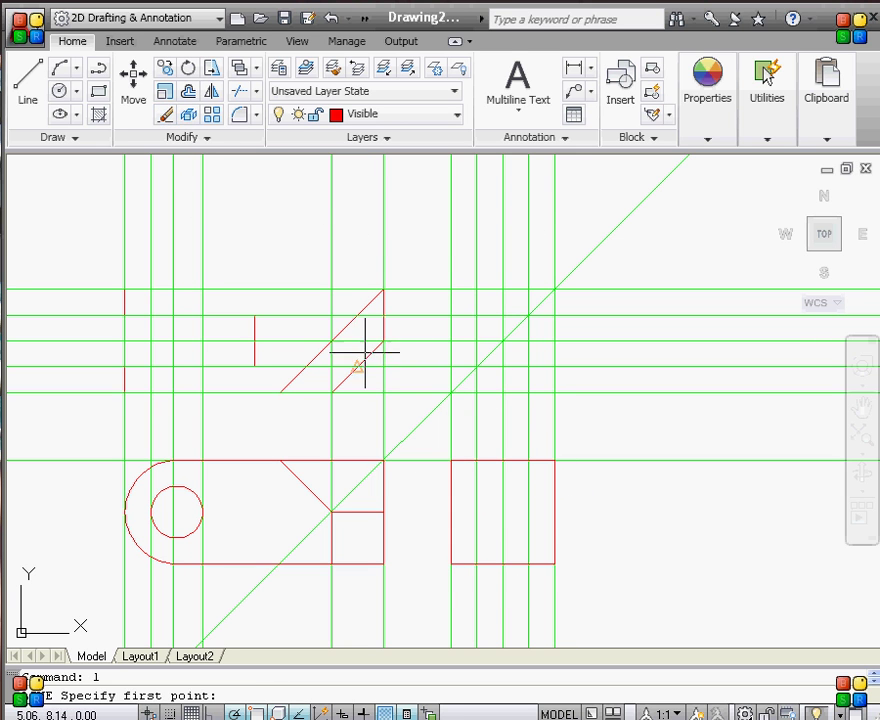
{"action": "left_click", "coordinate": [451, 512]}
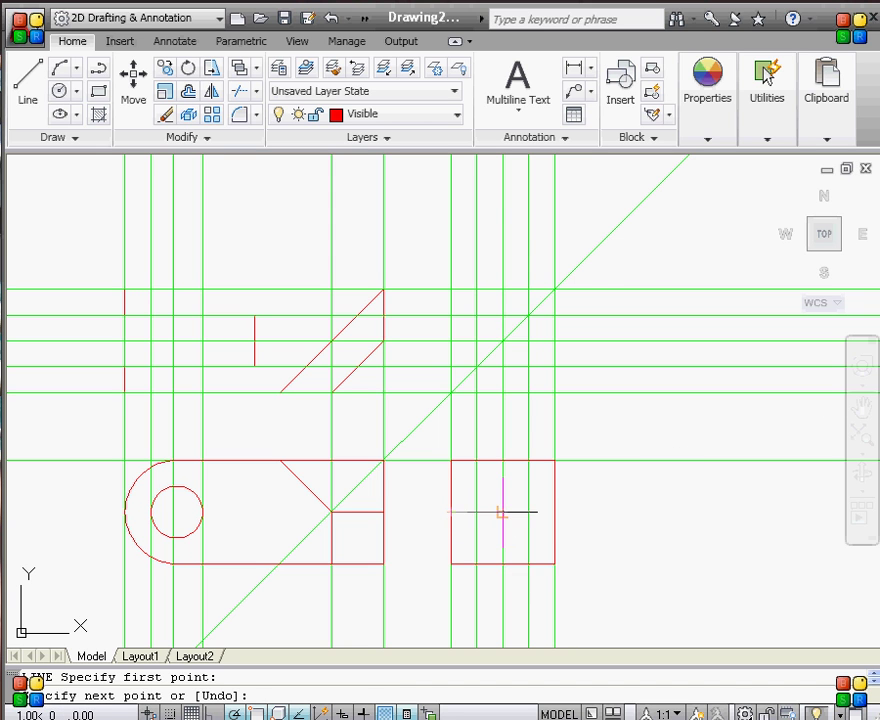
{"action": "left_click", "coordinate": [503, 512]}
{"action": "left_click", "coordinate": [503, 564]}
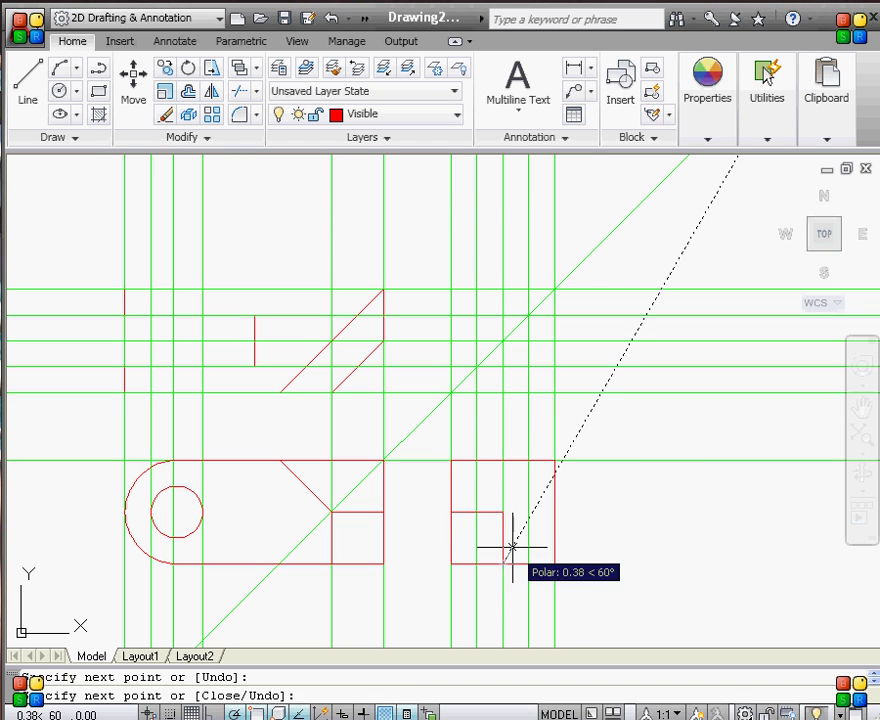
{"action": "key", "text": "Escape"}
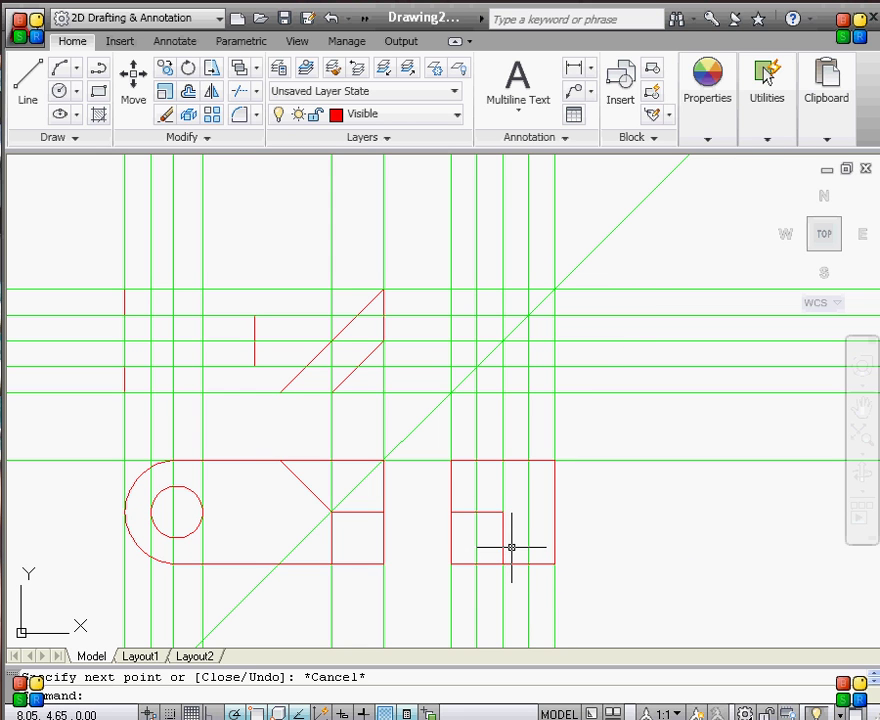
Draw the side view's diagonal line from the inner step corner to the outline's upper-right corner.
{"action": "key", "text": "Return"}
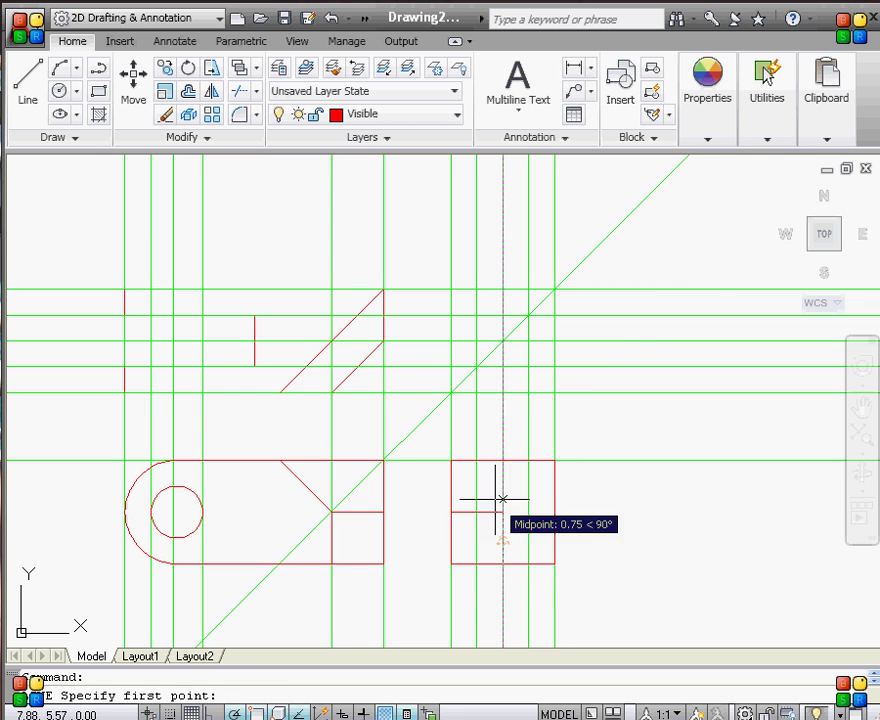
{"action": "left_click", "coordinate": [503, 511]}
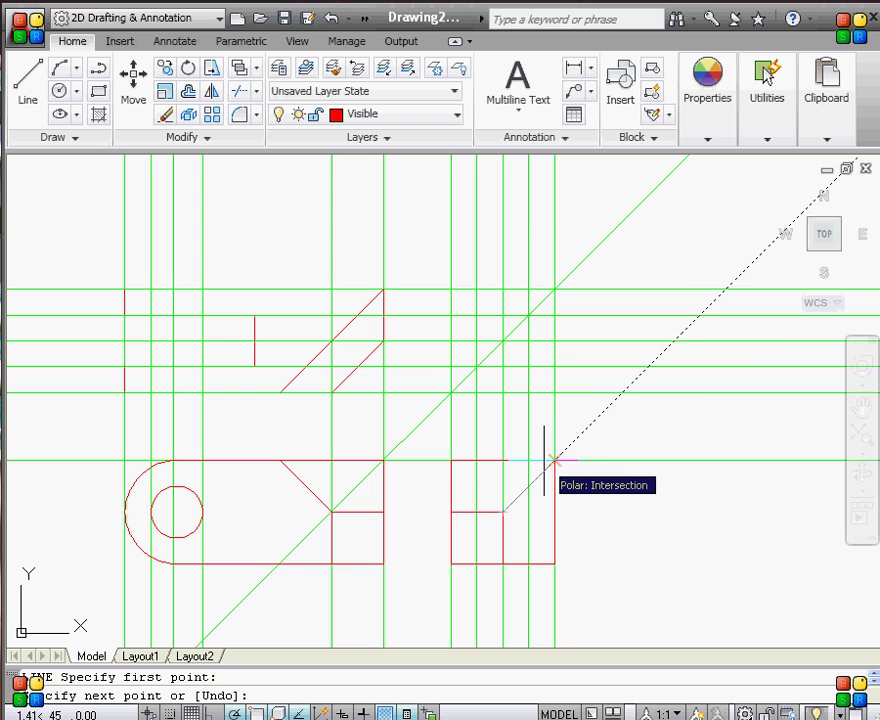
{"action": "left_click", "coordinate": [555, 460]}
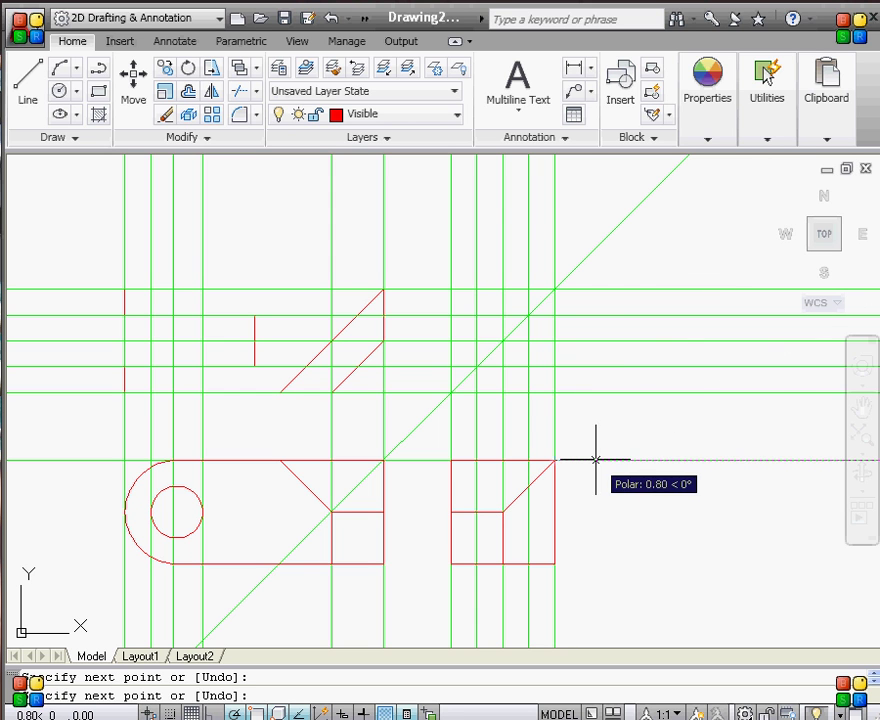
{"action": "key", "text": "Escape"}
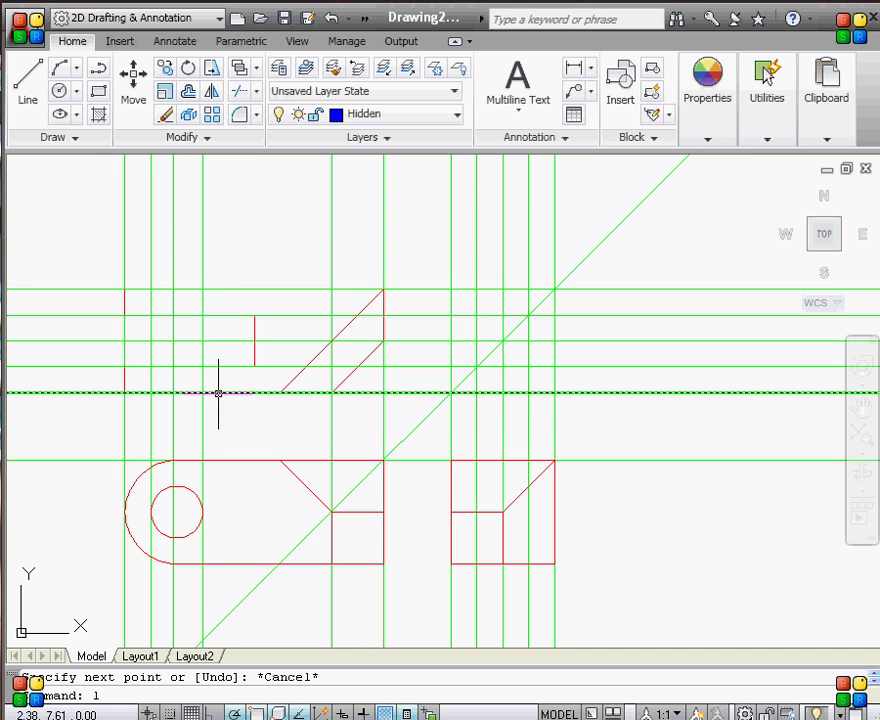
Draw a line on the Hidden layer at the hole's right projection line, from the upper view's bottom edge to the lower slot edge.
{"action": "key", "text": "Return"}
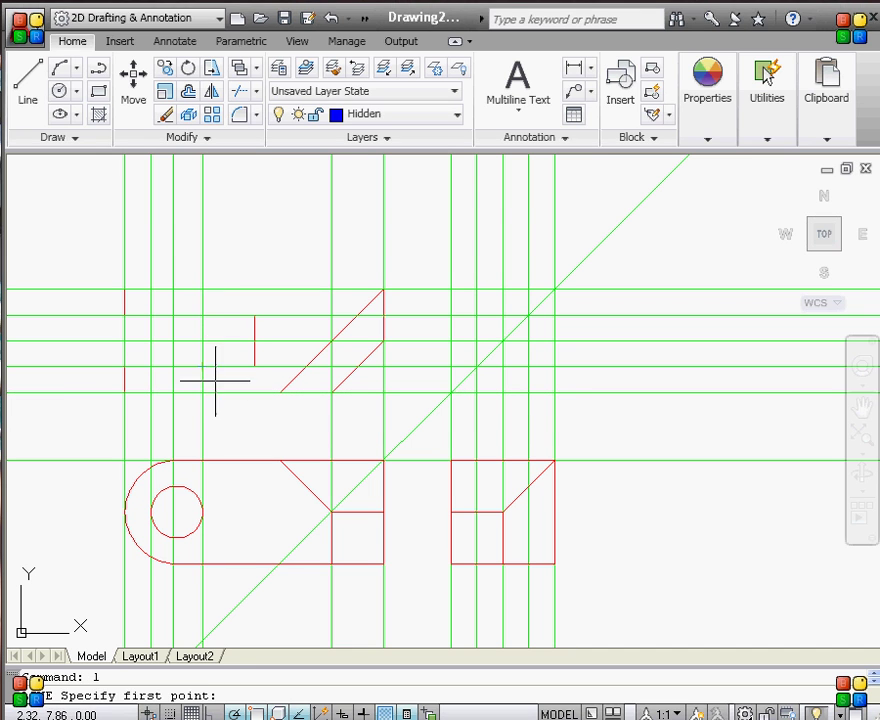
{"action": "left_click", "coordinate": [202, 391]}
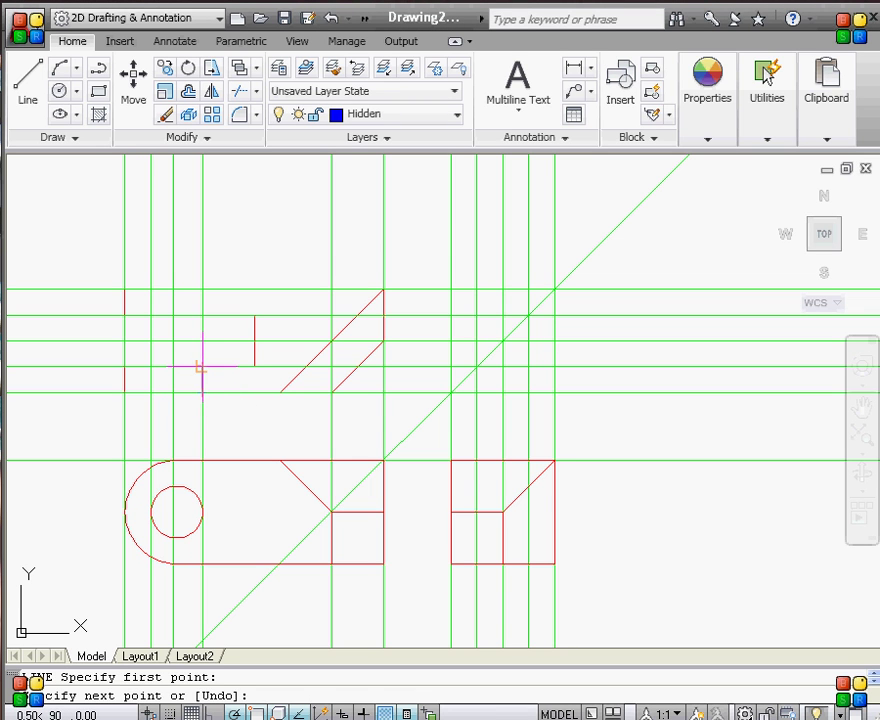
{"action": "left_click", "coordinate": [202, 366]}
{"action": "key", "text": "Return"}
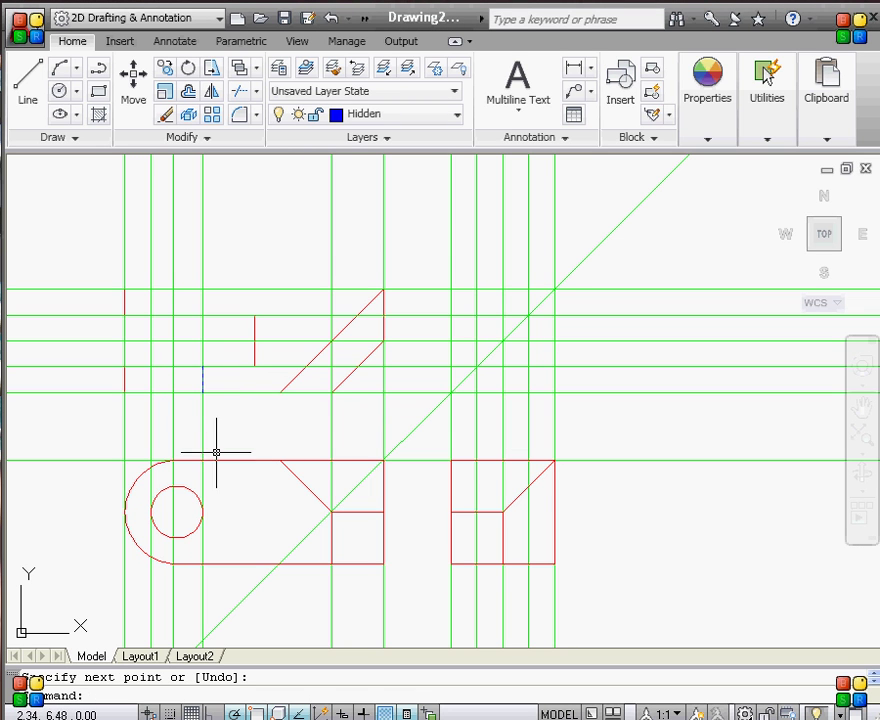
Move the off-centre vertical construction line near the hole's middle onto the circle's centre.
{"action": "left_click", "coordinate": [173, 430]}
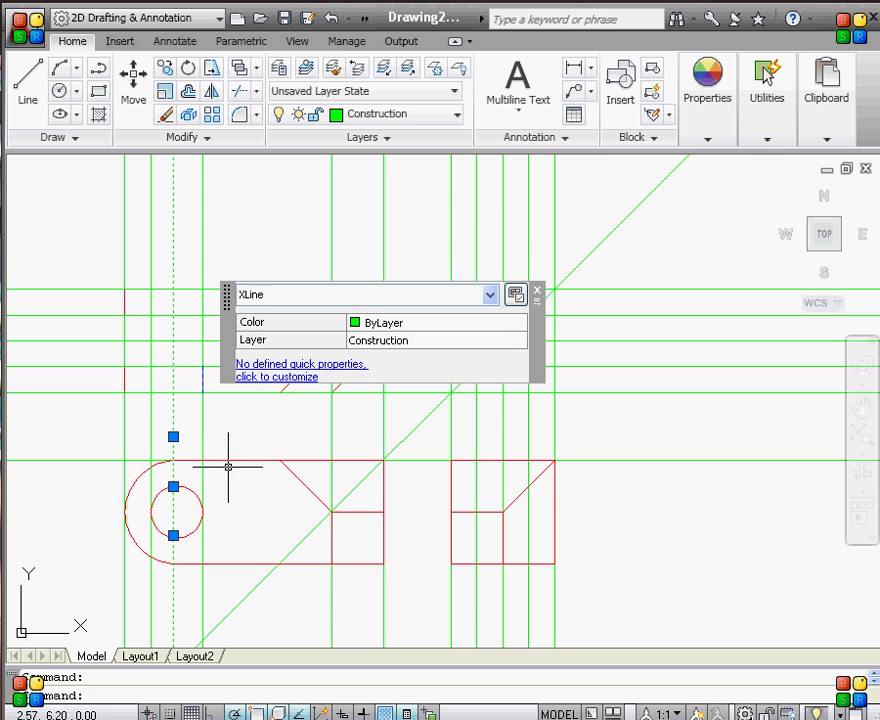
{"action": "left_click", "coordinate": [173, 487]}
{"action": "left_click", "coordinate": [176, 511]}
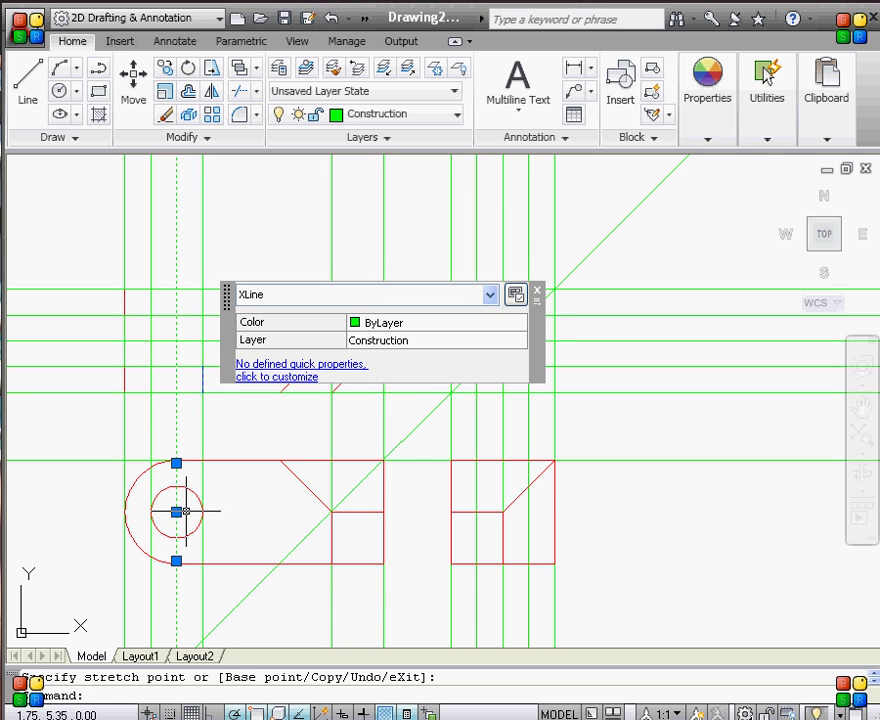
{"action": "key", "text": "Escape"}
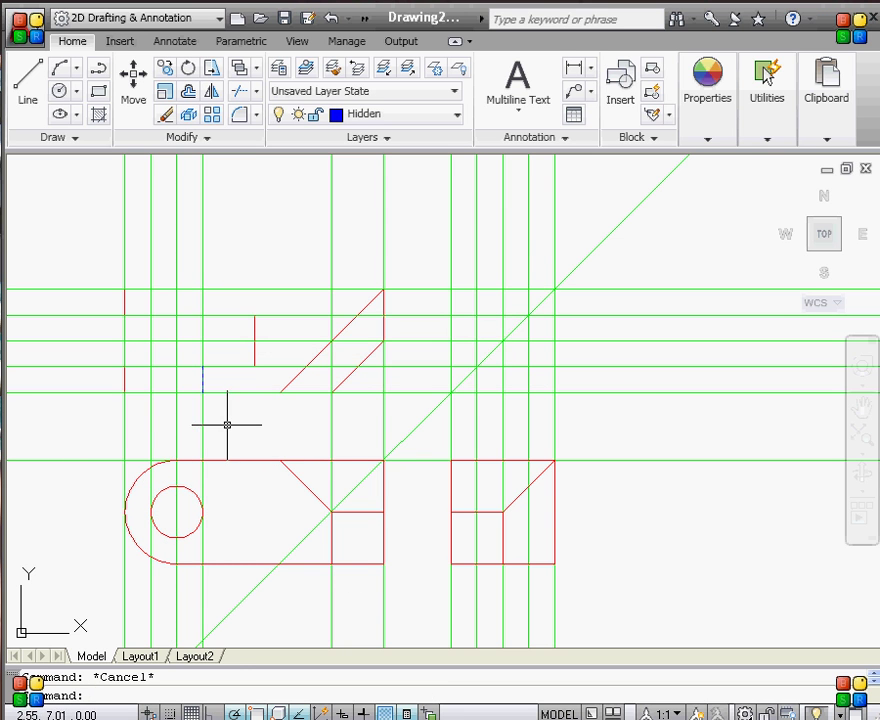
Copy the hidden line 1 unit left onto the hole's left projection line.
{"action": "left_click", "coordinate": [203, 380]}
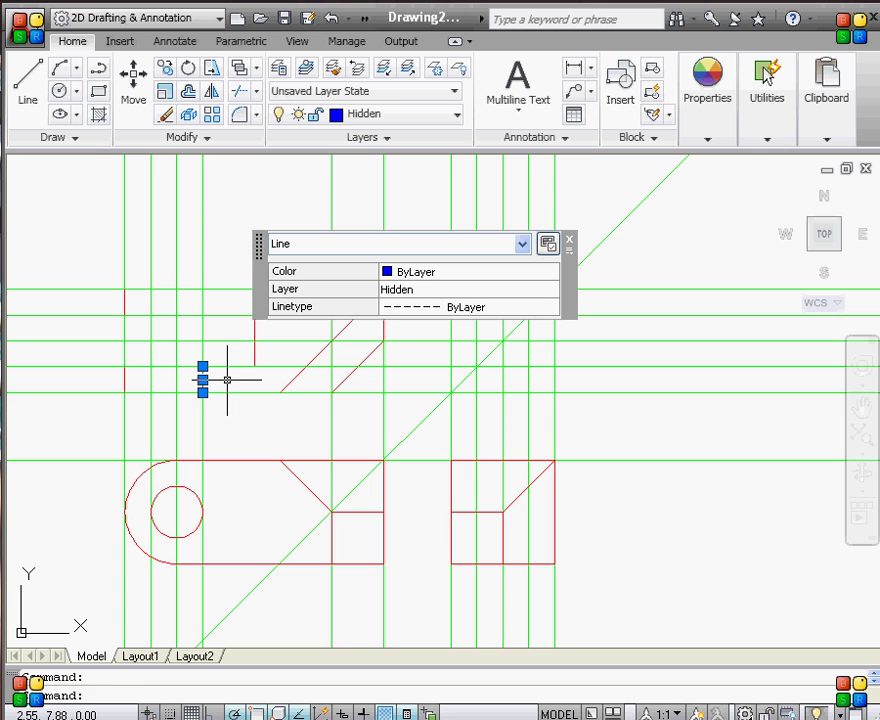
{"action": "type", "text": "o"}
{"action": "key", "text": "Return"}
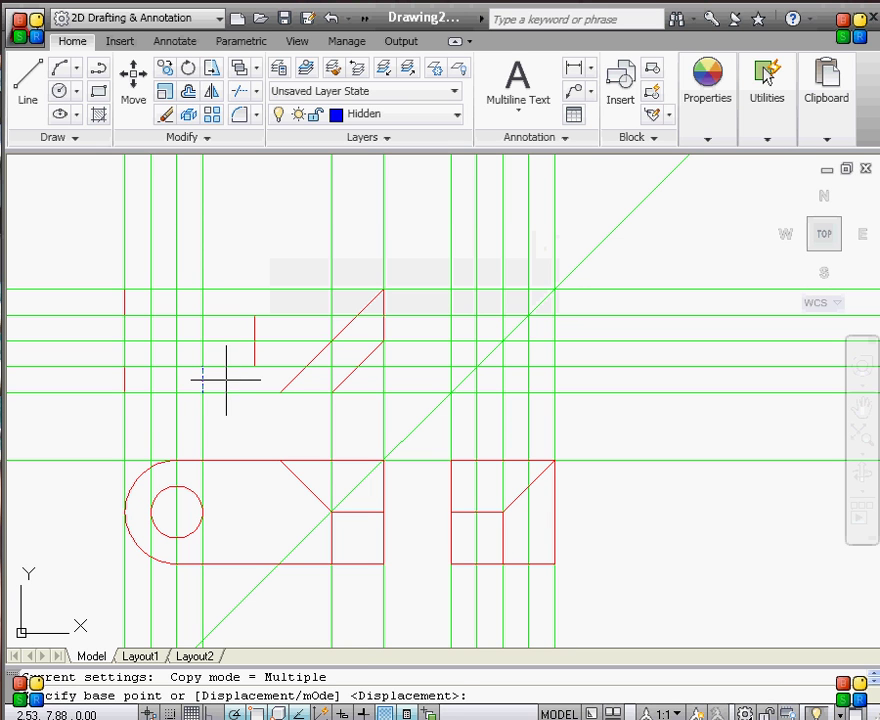
{"action": "left_click", "coordinate": [202, 380]}
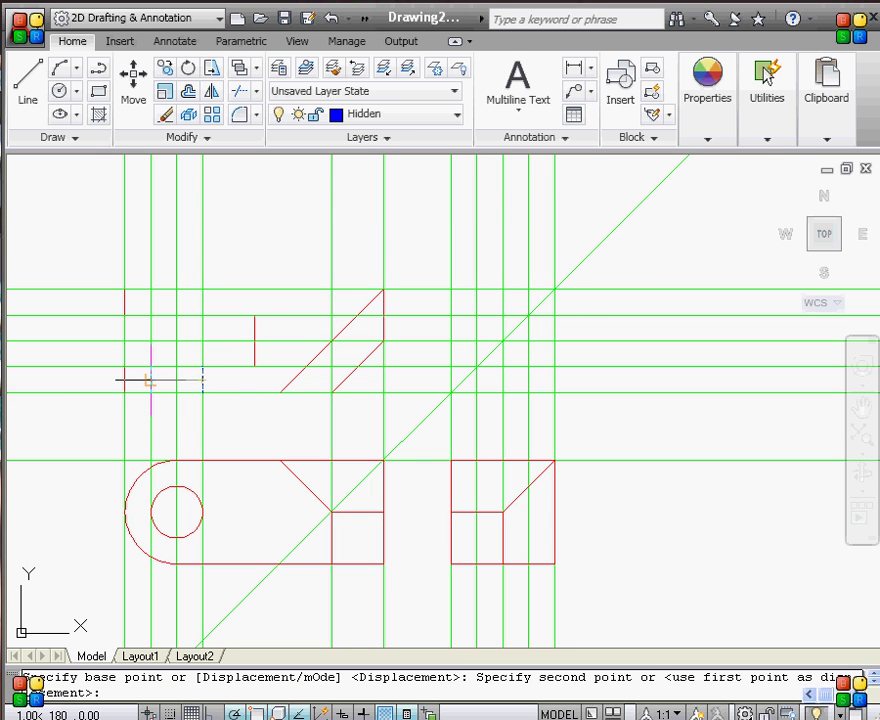
{"action": "left_click", "coordinate": [150, 380]}
{"action": "key", "text": "Escape"}
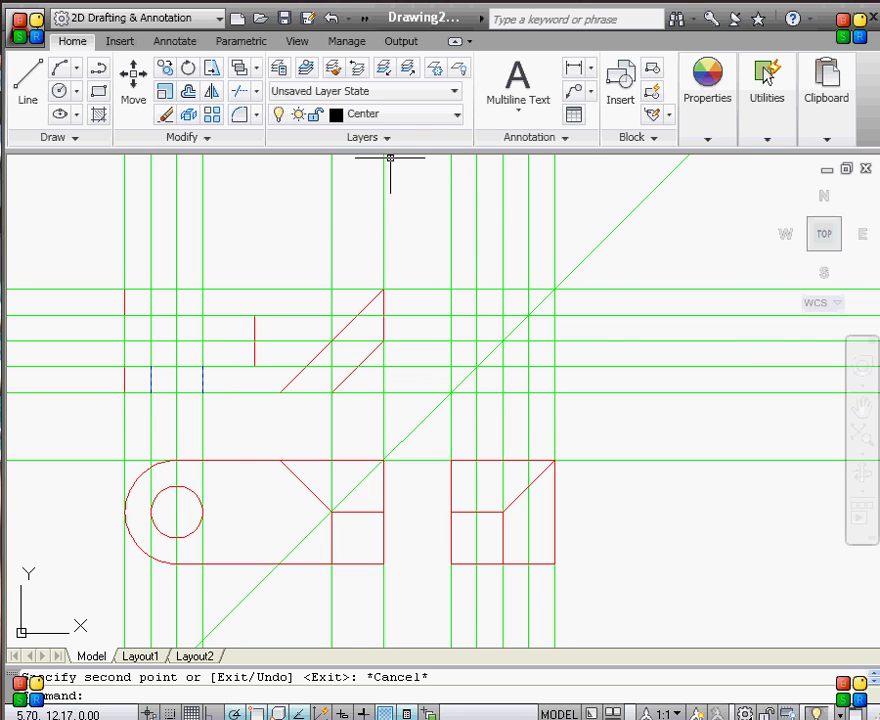
Draw a line on the Center layer along the hole's axis, from the lower slot edge to the upper view's bottom edge.
{"action": "key", "text": "Return"}
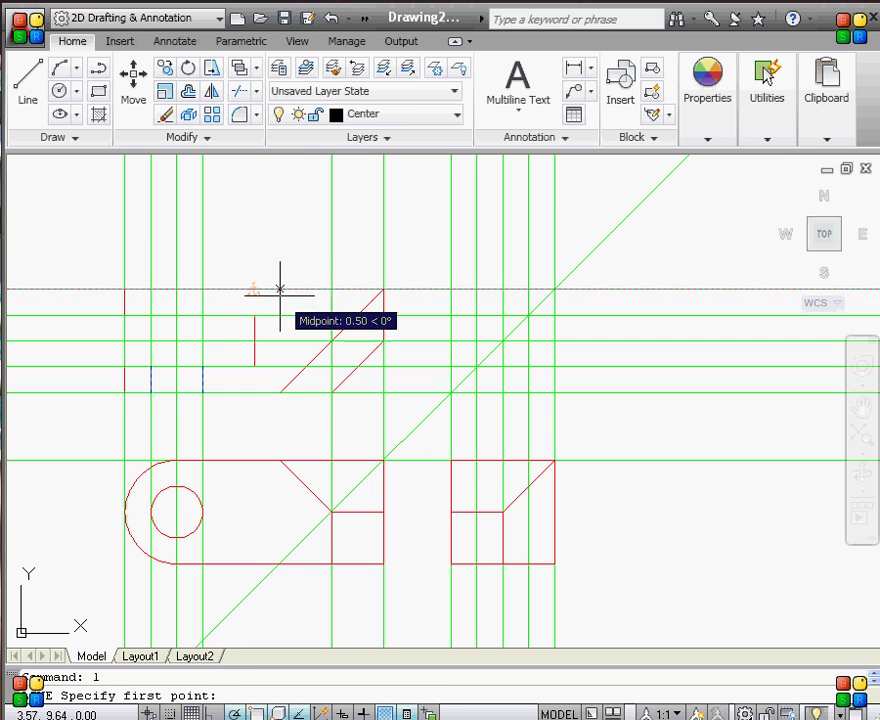
{"action": "left_click", "coordinate": [176, 367]}
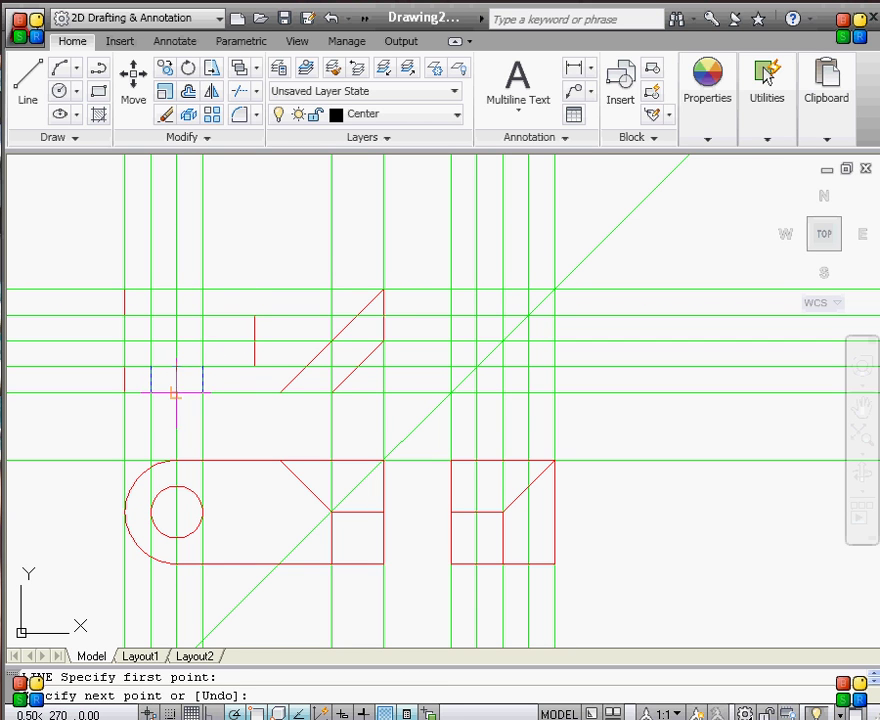
{"action": "left_click", "coordinate": [176, 391]}
{"action": "key", "text": "Escape"}
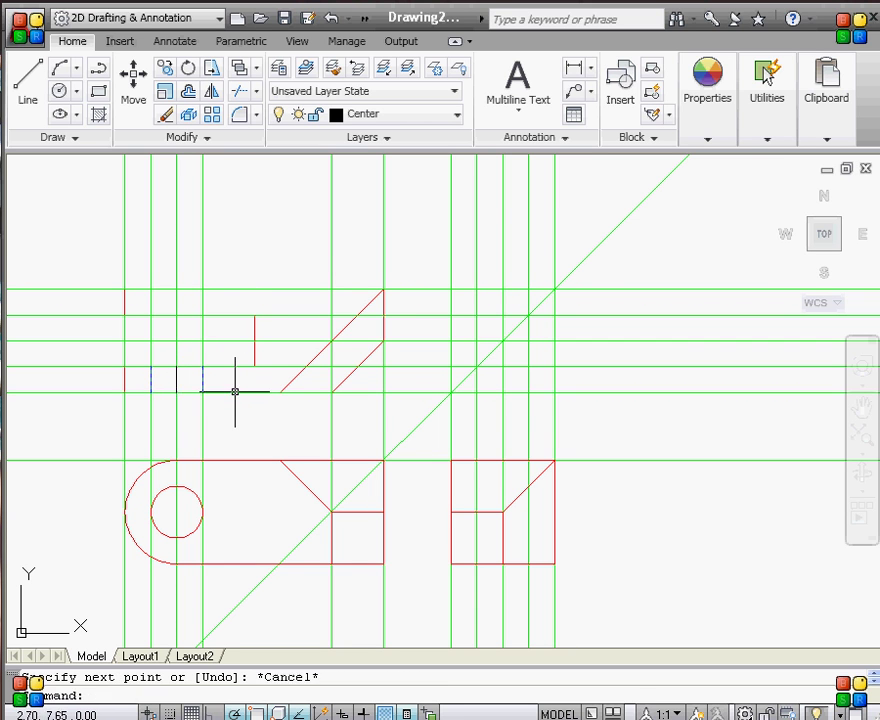
Lengthen the hole's centre line by 0.3 at both its lower and upper ends.
{"action": "left_click", "coordinate": [176, 388]}
{"action": "left_click", "coordinate": [176, 390]}
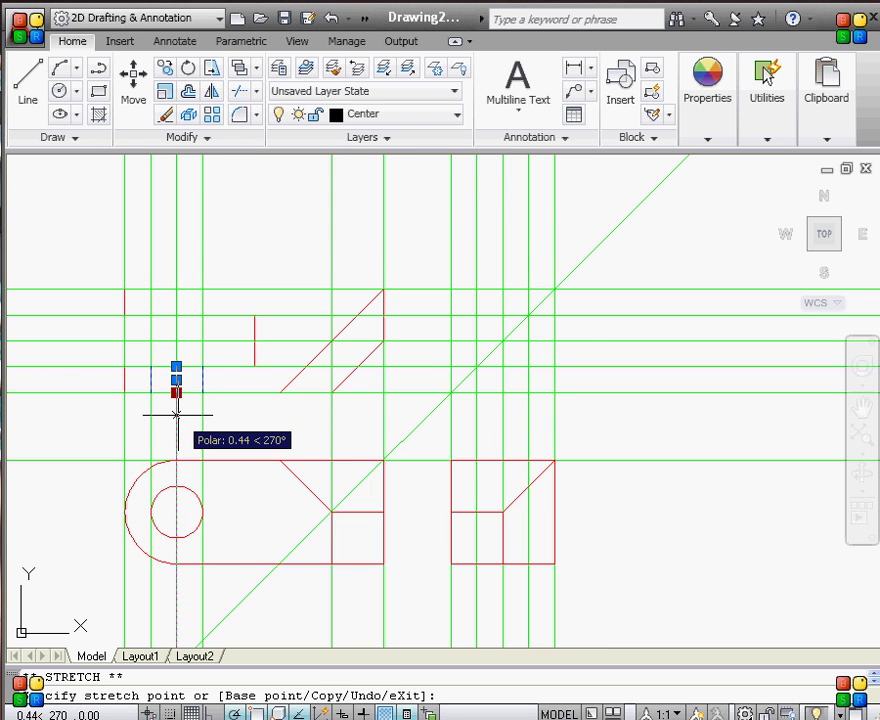
{"action": "type", "text": ".3"}
{"action": "key", "text": "Return"}
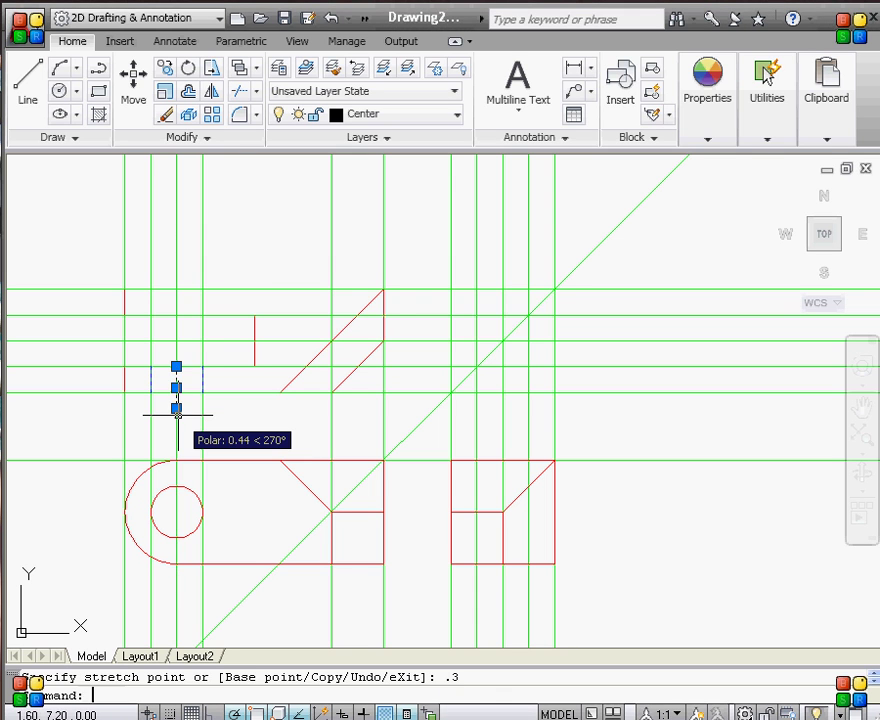
{"action": "left_click", "coordinate": [176, 367]}
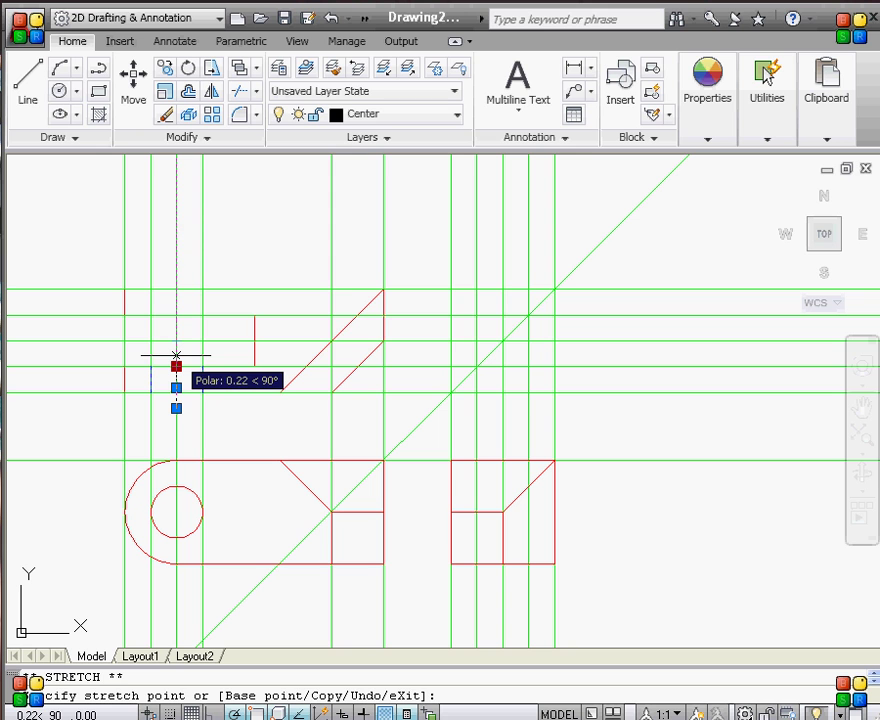
{"action": "type", "text": ".3"}
{"action": "key", "text": "Return"}
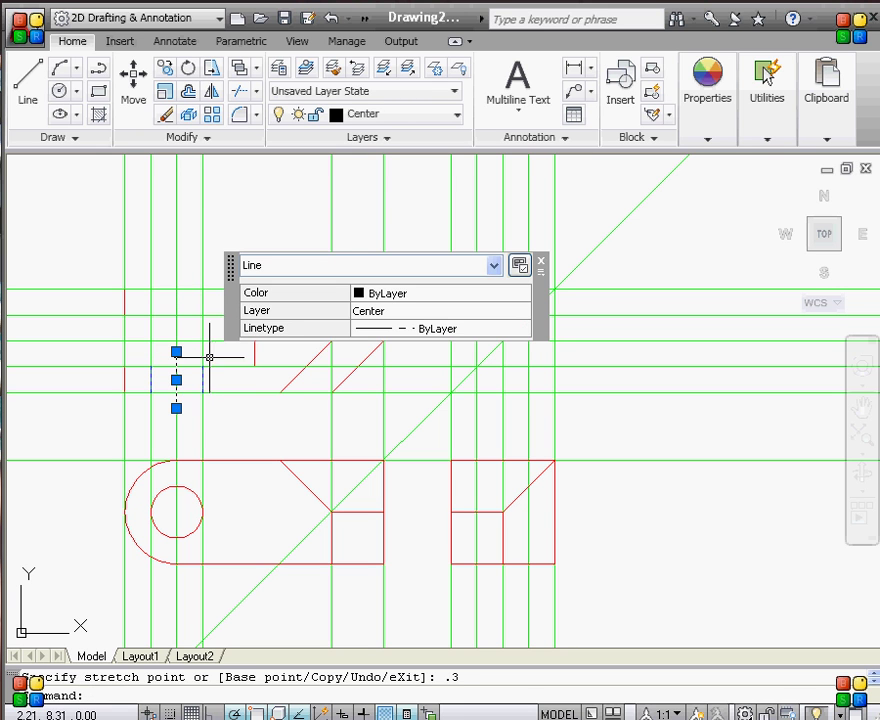
{"action": "key", "text": "Escape"}
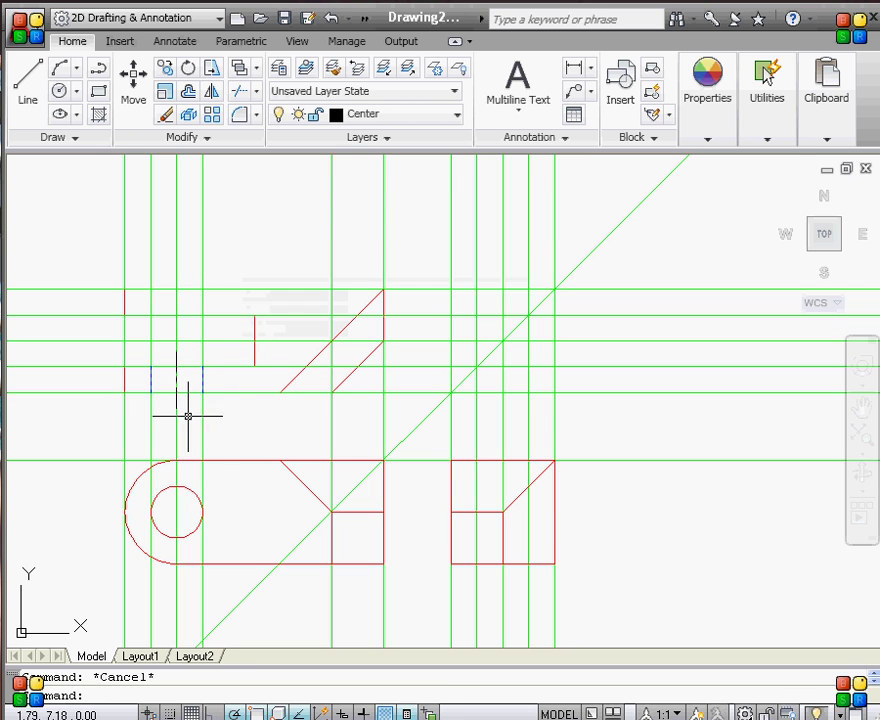
Copy the two hidden lines and centre line upward, from the lower slot edge to the upper view's top edge.
{"action": "left_click", "coordinate": [134, 329]}
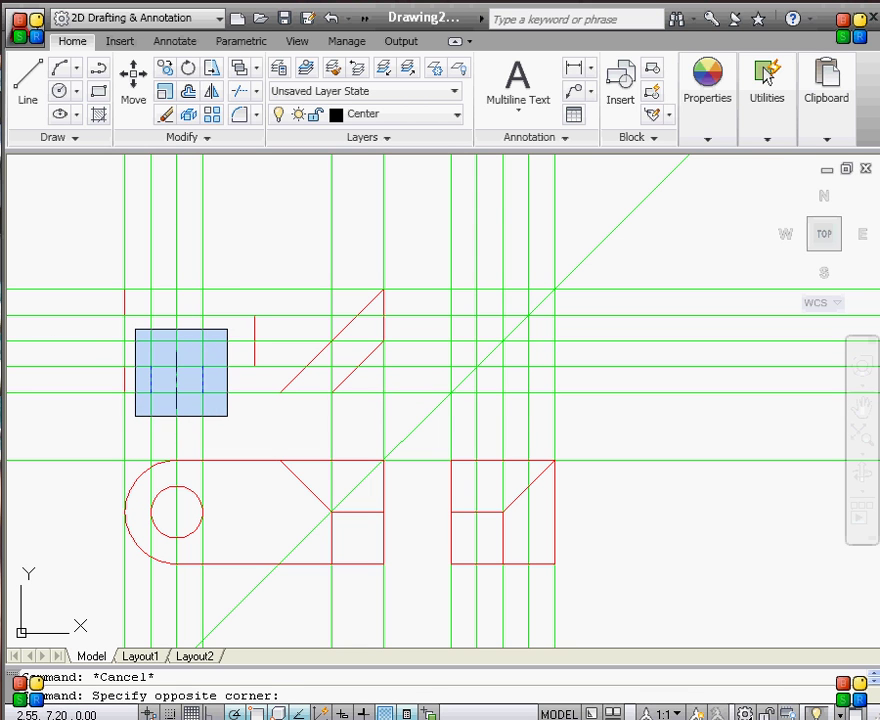
{"action": "left_click", "coordinate": [227, 417]}
{"action": "type", "text": "co"}
{"action": "key", "text": "Return"}
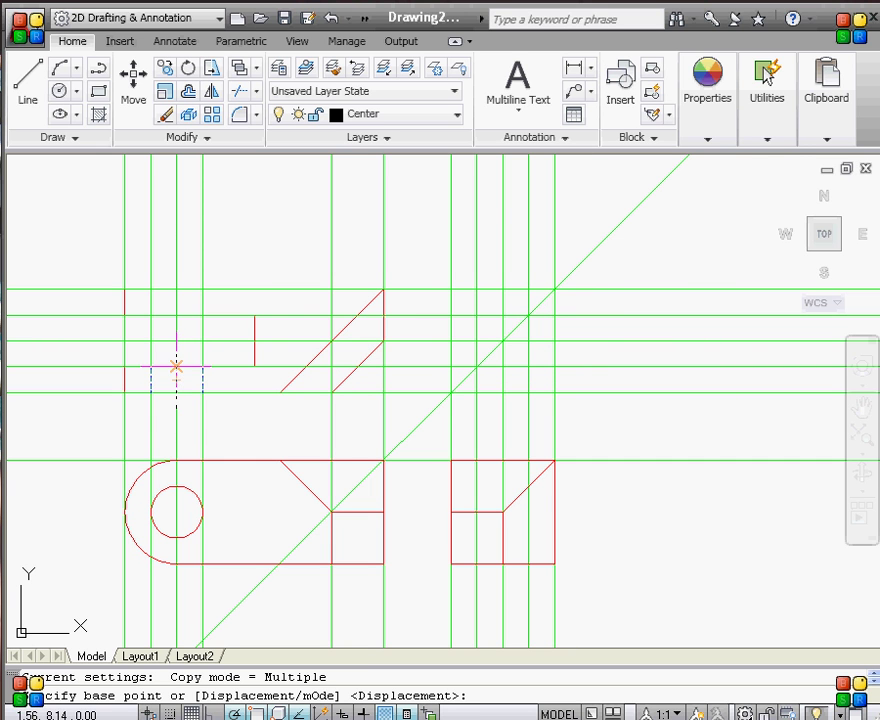
{"action": "left_click", "coordinate": [176, 366]}
{"action": "left_click", "coordinate": [176, 290]}
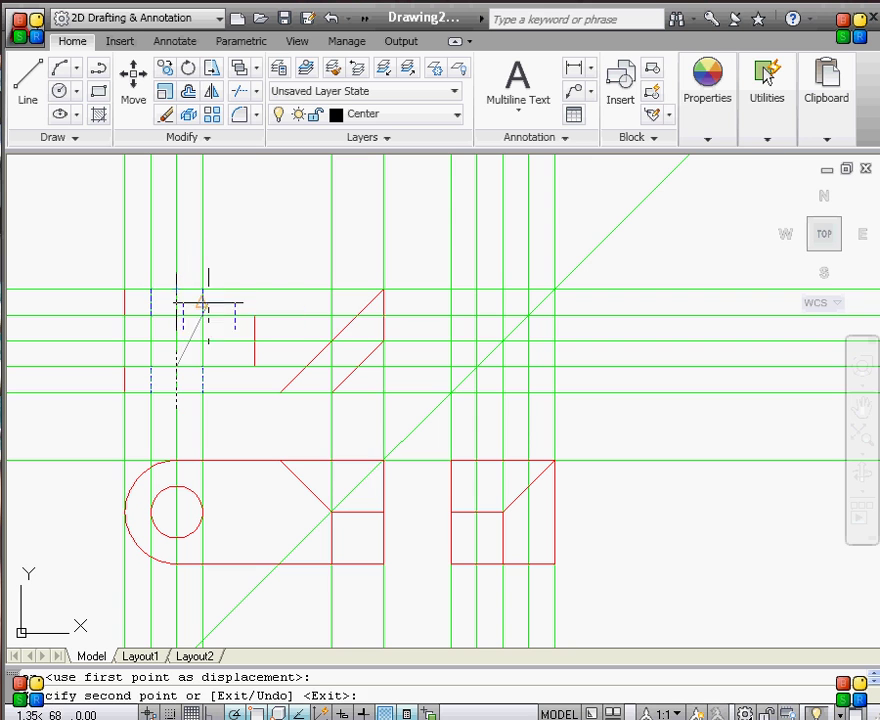
{"action": "key", "text": "Escape"}
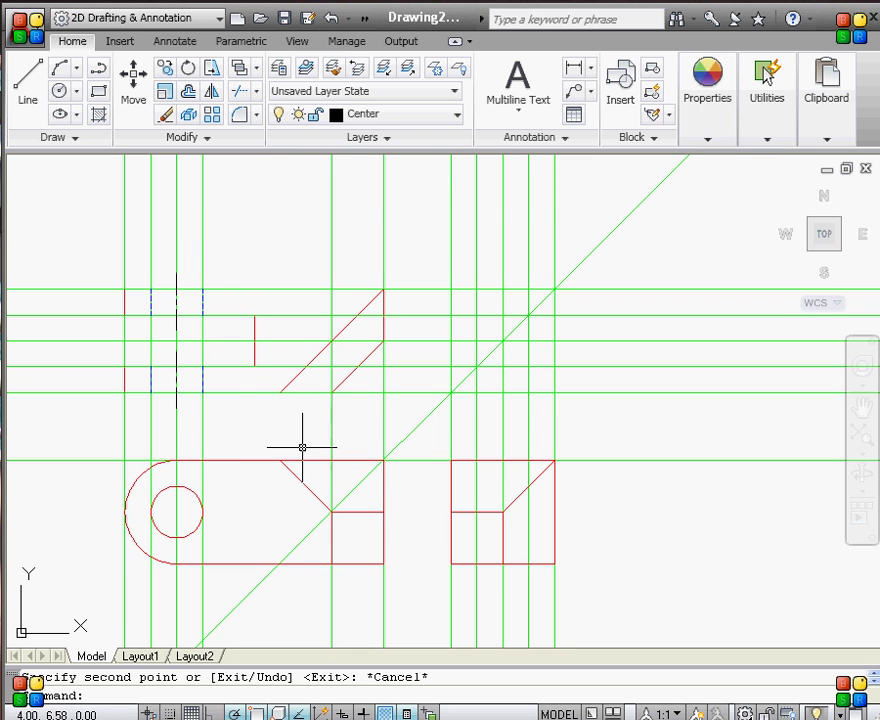
Copy the lower hole's hidden lines and centre line from the centre line's midpoint to the side view's left-edge midpoint.
{"action": "left_click", "coordinate": [242, 426]}
{"action": "key", "text": "Escape"}
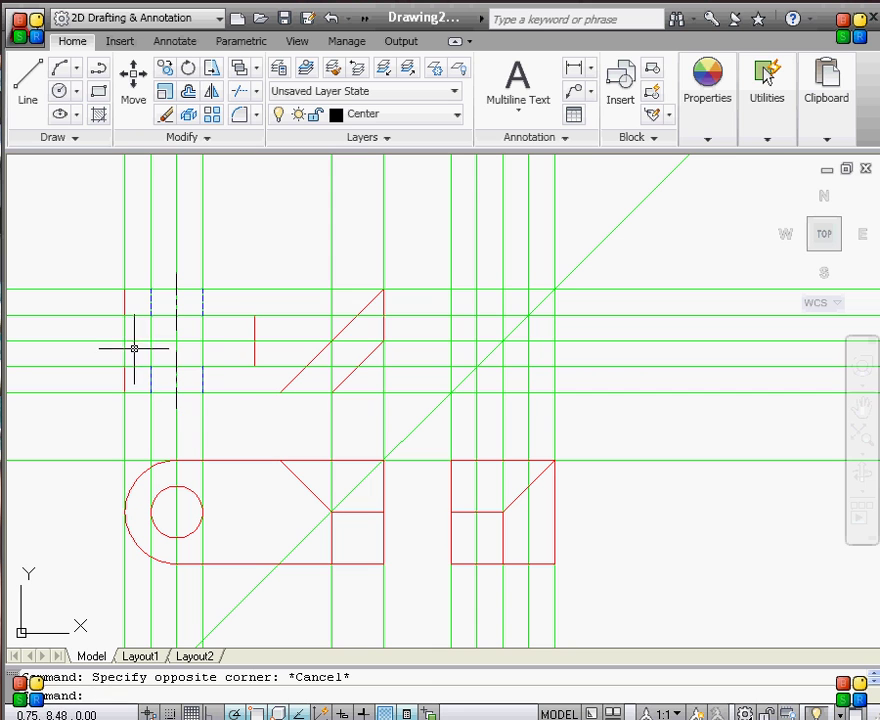
{"action": "left_click", "coordinate": [134, 348]}
{"action": "left_click", "coordinate": [228, 418]}
{"action": "type", "text": "c"}
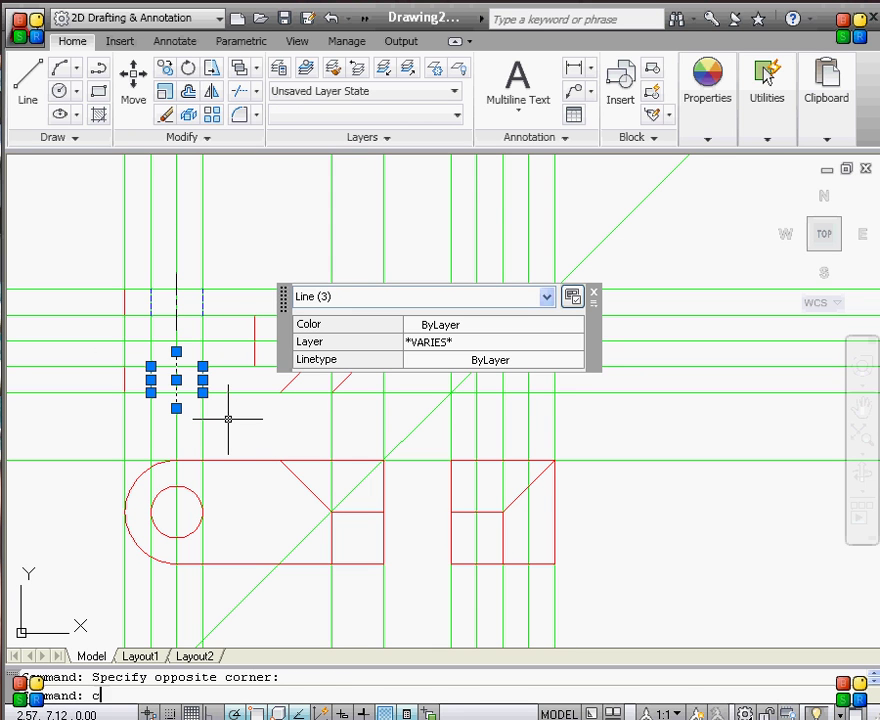
{"action": "type", "text": "o"}
{"action": "key", "text": "Return"}
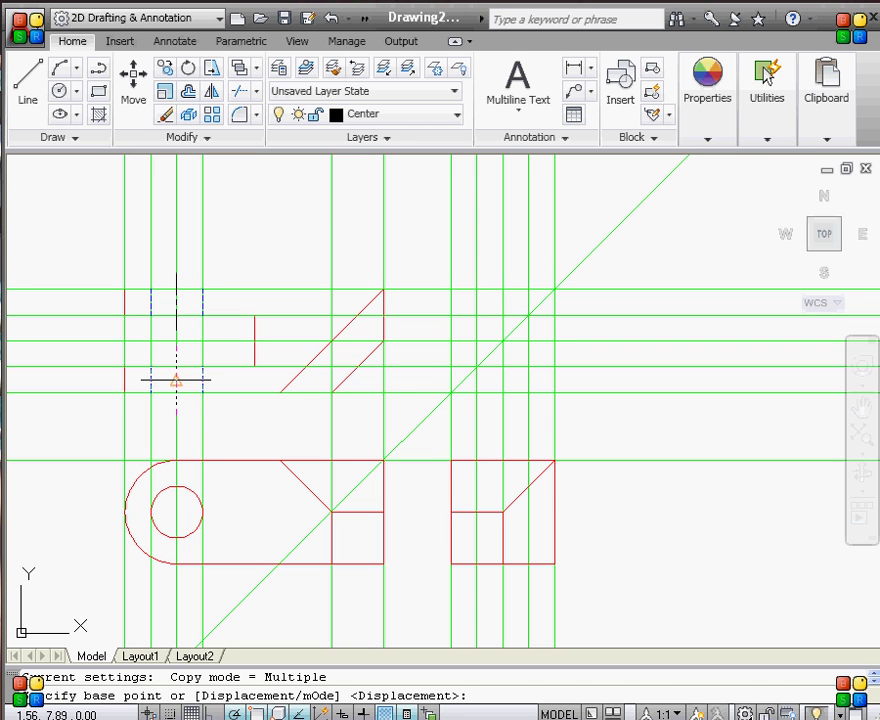
{"action": "left_click", "coordinate": [176, 381]}
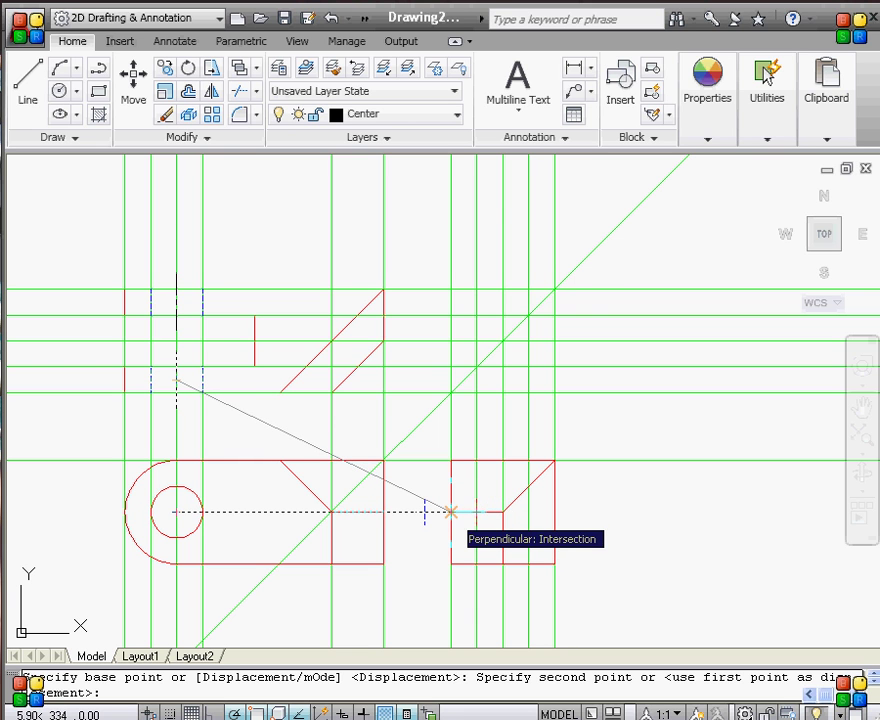
{"action": "left_click", "coordinate": [450, 512]}
{"action": "key", "text": "Escape"}
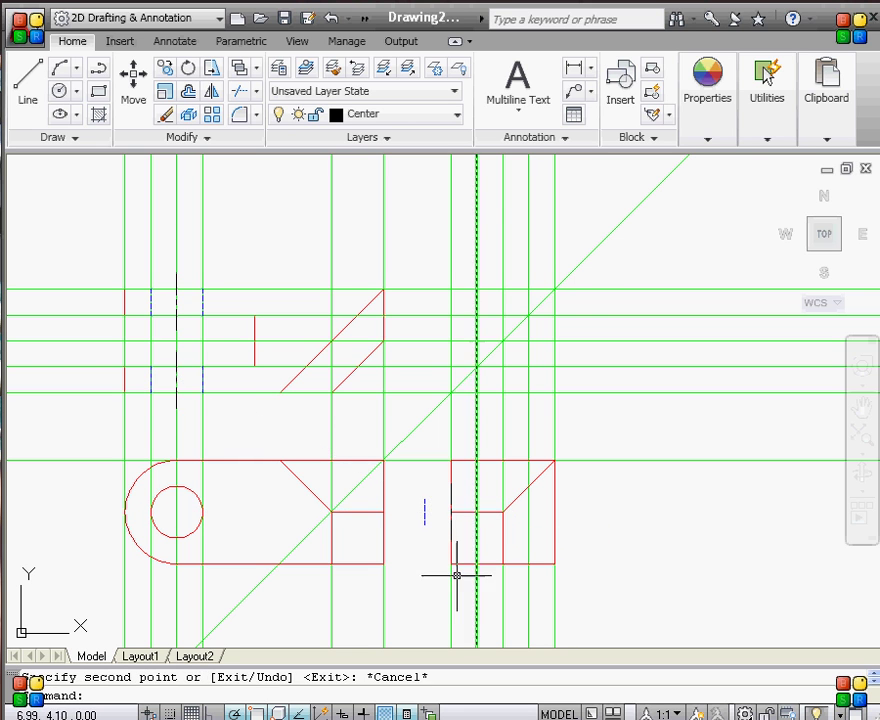
Rotate the copied hidden lines and centre line 90° about the centre line's midpoint on the side view's left edge.
{"action": "left_click", "coordinate": [418, 481]}
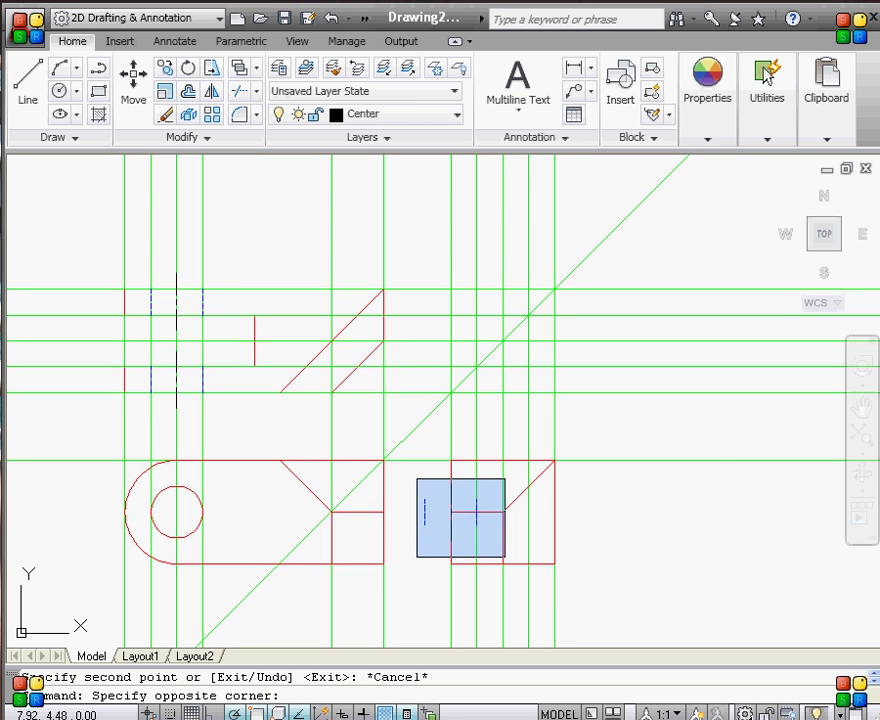
{"action": "left_click", "coordinate": [493, 553]}
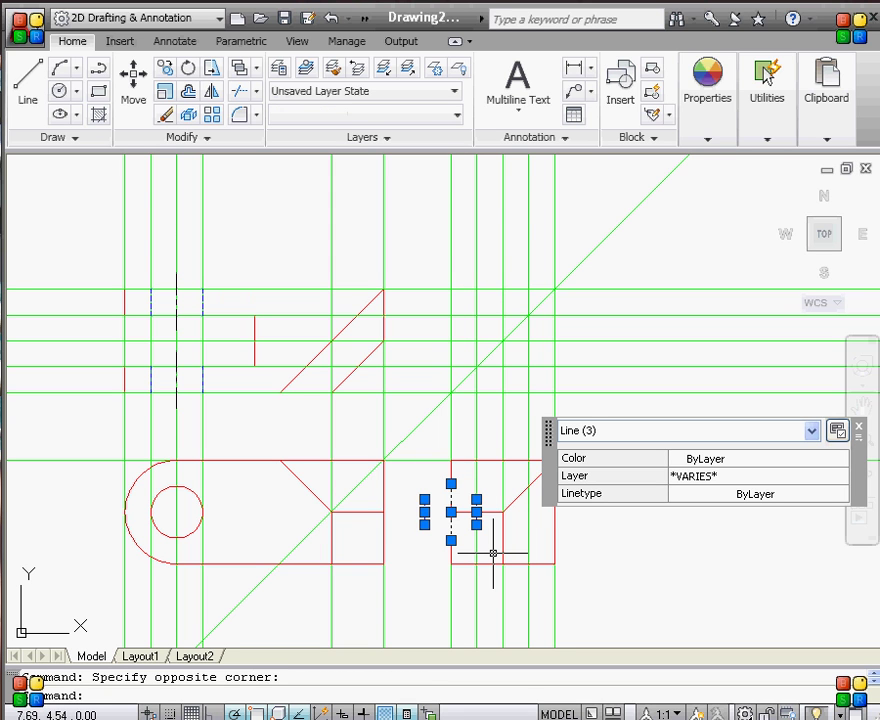
{"action": "type", "text": "ro"}
{"action": "key", "text": "Return"}
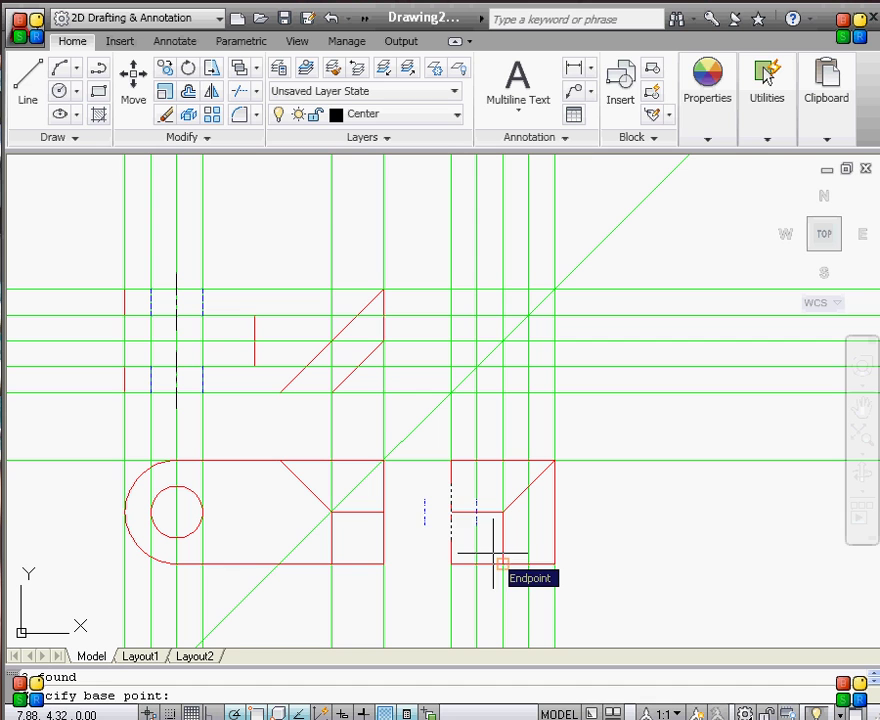
{"action": "left_click", "coordinate": [421, 512]}
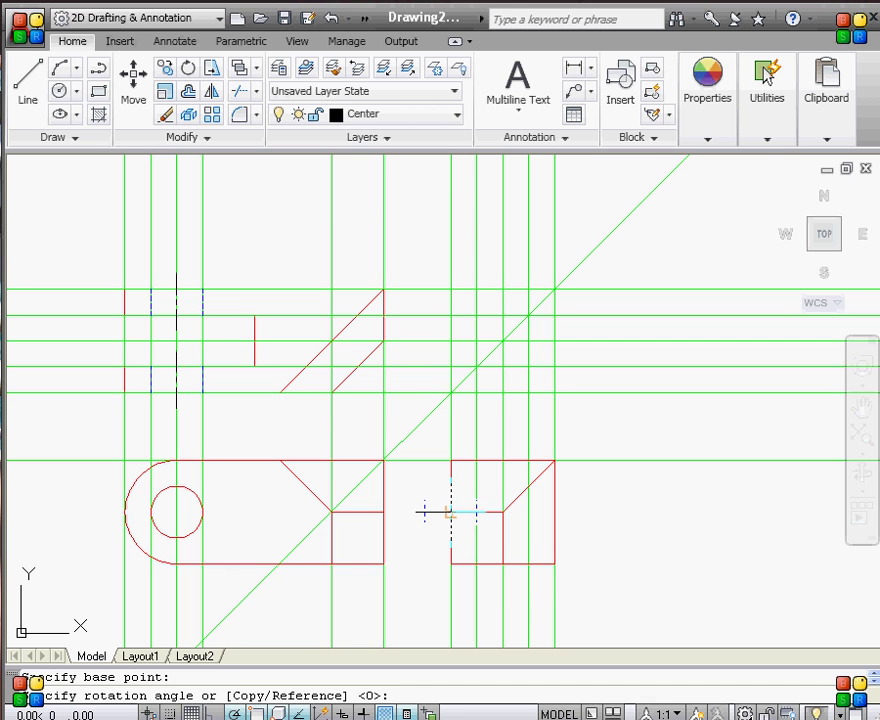
{"action": "type", "text": "90"}
{"action": "key", "text": "Return"}
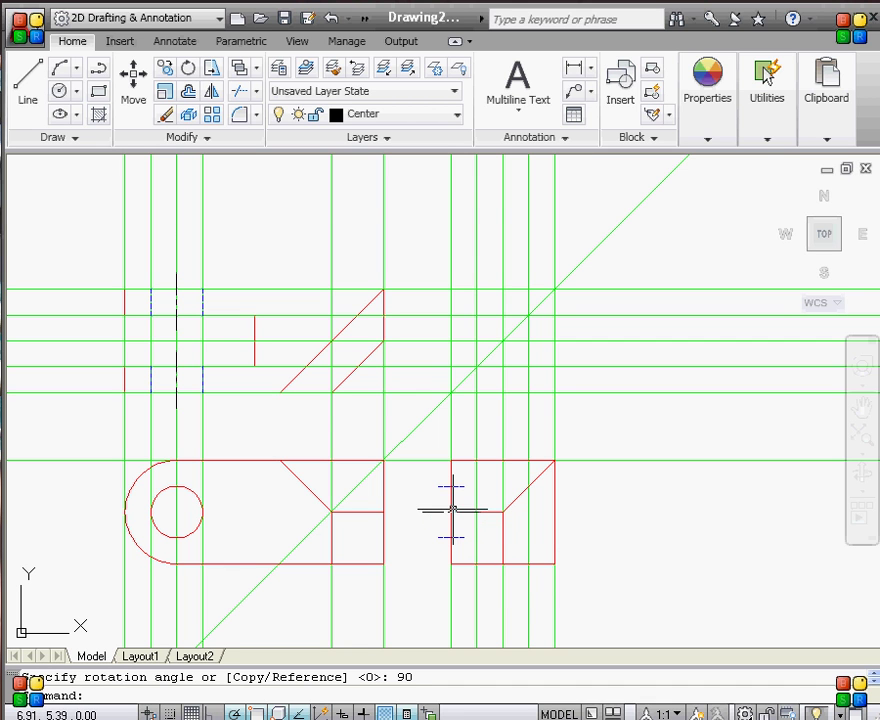
Move the rotated hidden lines and centre line right so the hidden lines start on the side view's left edge.
{"action": "left_click", "coordinate": [411, 476]}
{"action": "left_click", "coordinate": [498, 557]}
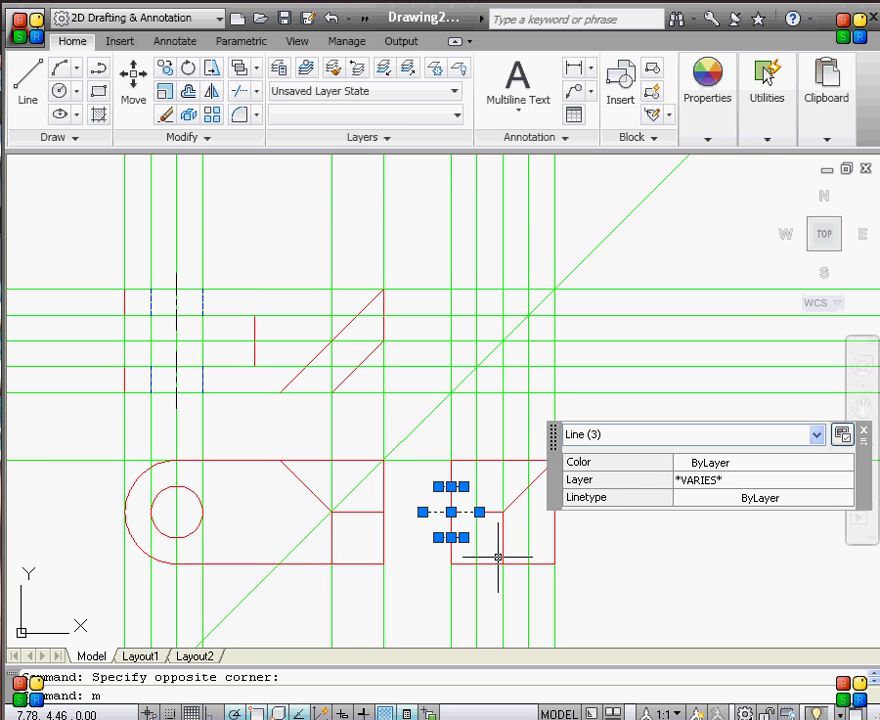
{"action": "key", "text": "Return"}
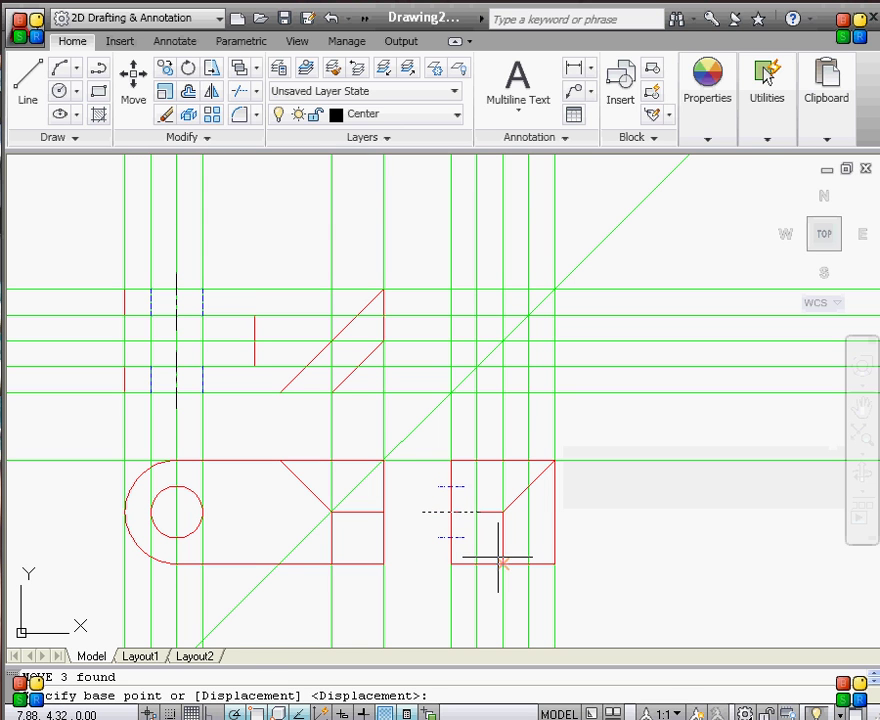
{"action": "left_click", "coordinate": [438, 487]}
{"action": "left_click", "coordinate": [452, 513]}
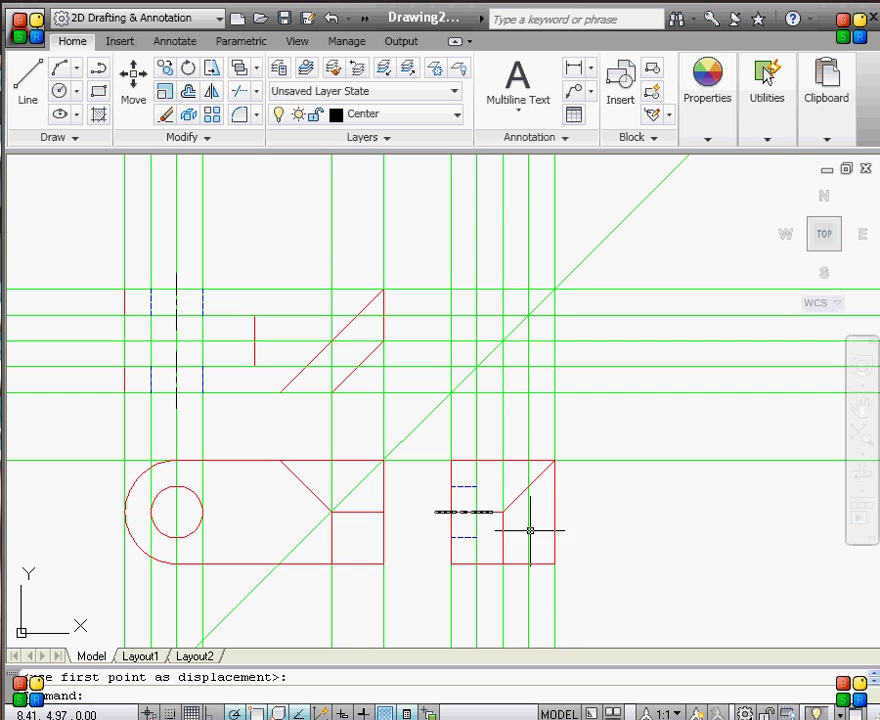
{"action": "left_click", "coordinate": [421, 468]}
{"action": "left_click", "coordinate": [505, 561]}
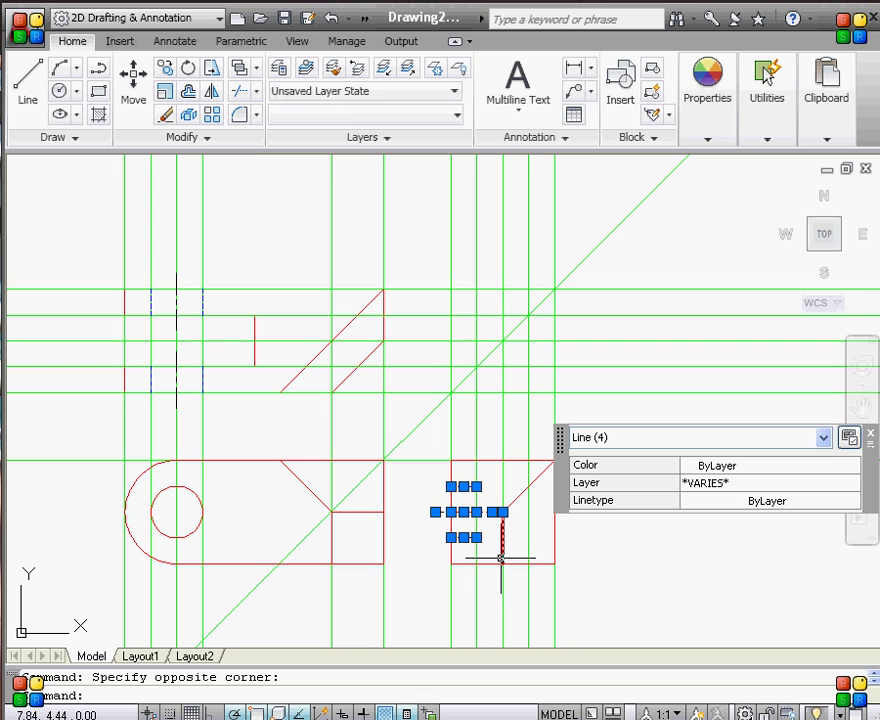
{"action": "key", "text": "Escape"}
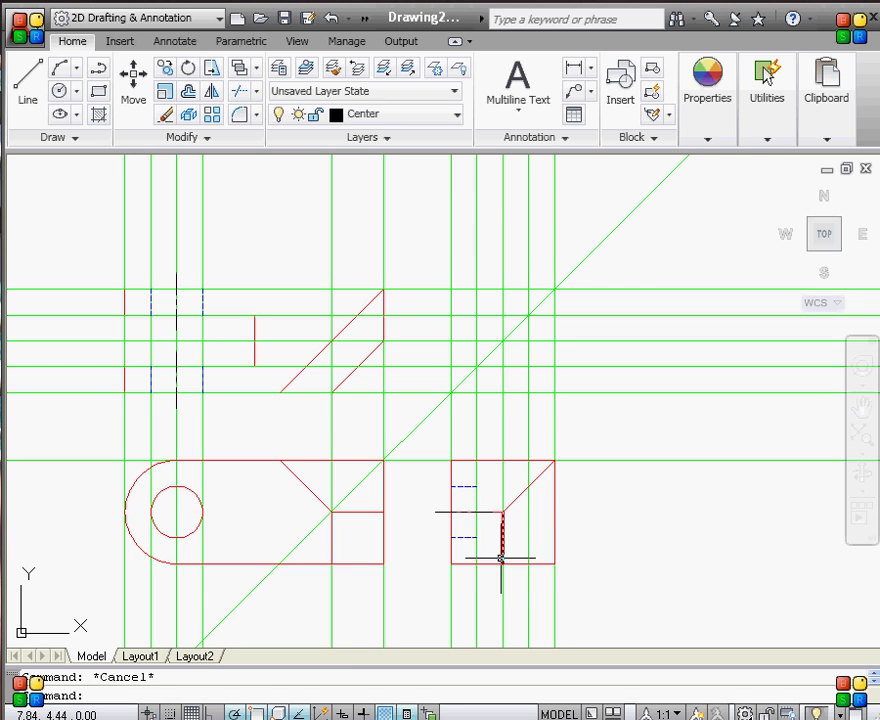
Copy the two hidden lines and centre line across the side view so the hidden lines end on its right edge.
{"action": "left_click", "coordinate": [409, 476]}
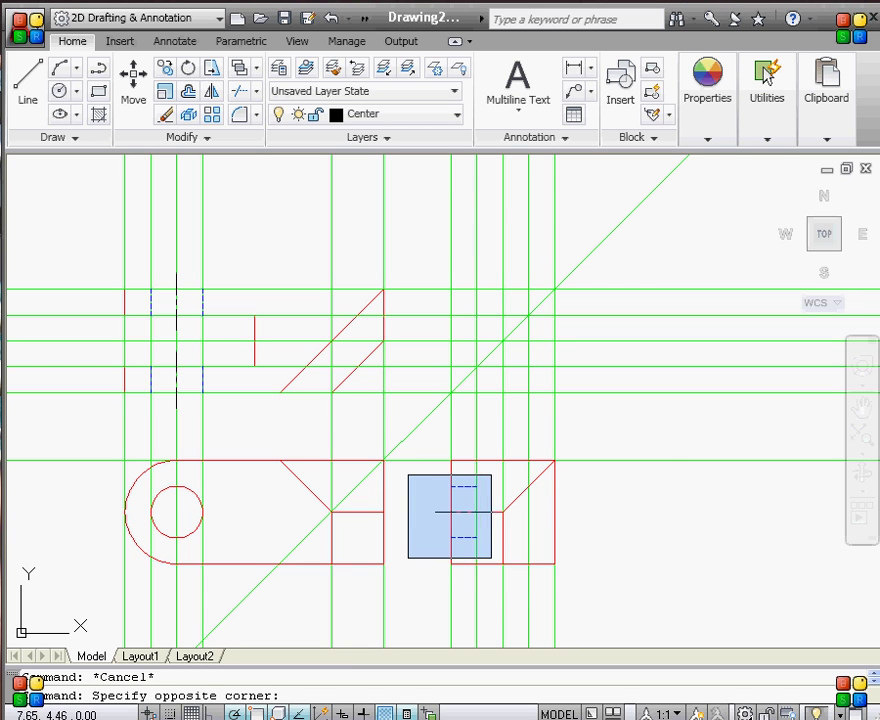
{"action": "left_click", "coordinate": [496, 558]}
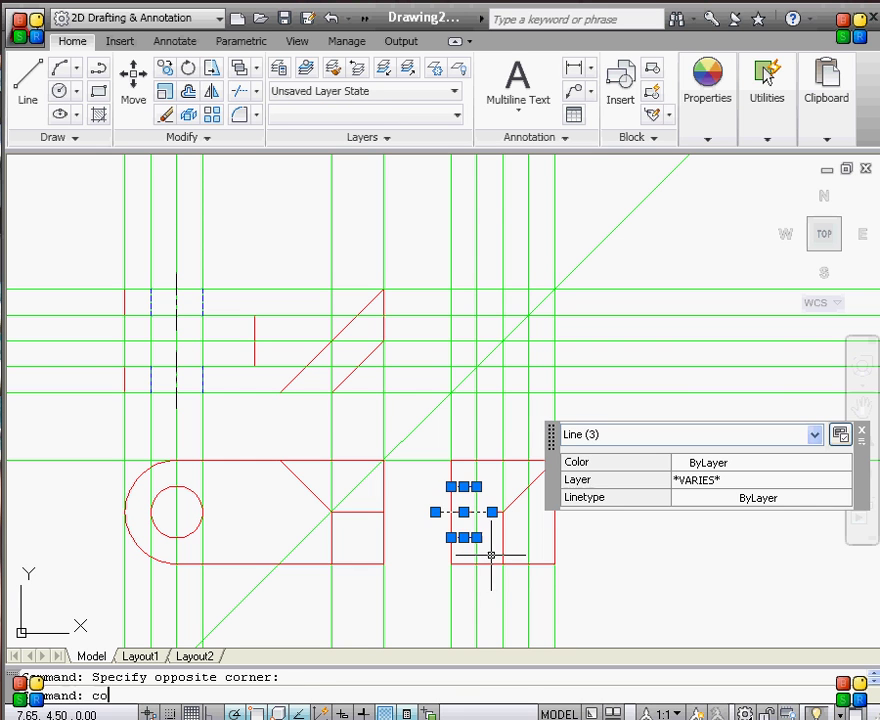
{"action": "type", "text": "co"}
{"action": "key", "text": "Return"}
{"action": "left_click", "coordinate": [476, 512]}
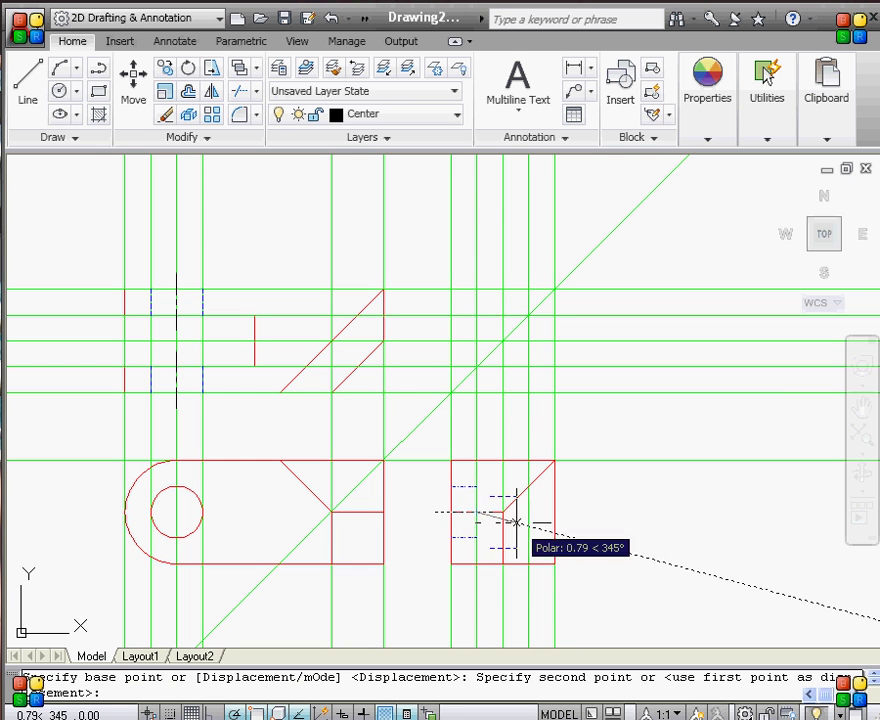
{"action": "left_click", "coordinate": [553, 512]}
{"action": "key", "text": "Escape"}
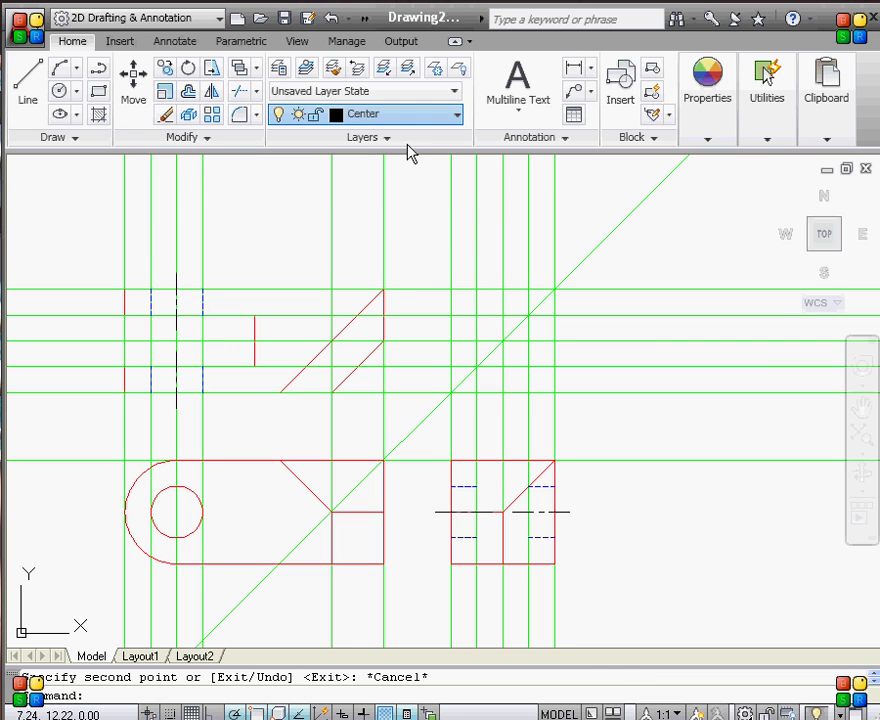
Draw the slot's two vertical edges on the Hidden layer in the side view, from its top edge to its bottom edge.
{"action": "left_click", "coordinate": [25, 54]}
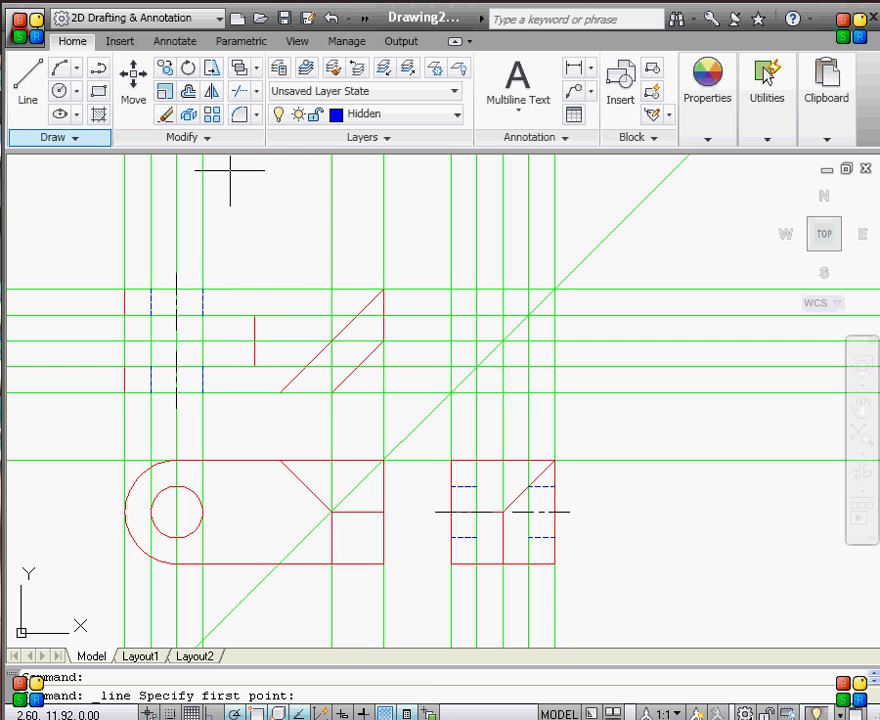
{"action": "left_click", "coordinate": [521, 455]}
{"action": "left_click", "coordinate": [528, 564]}
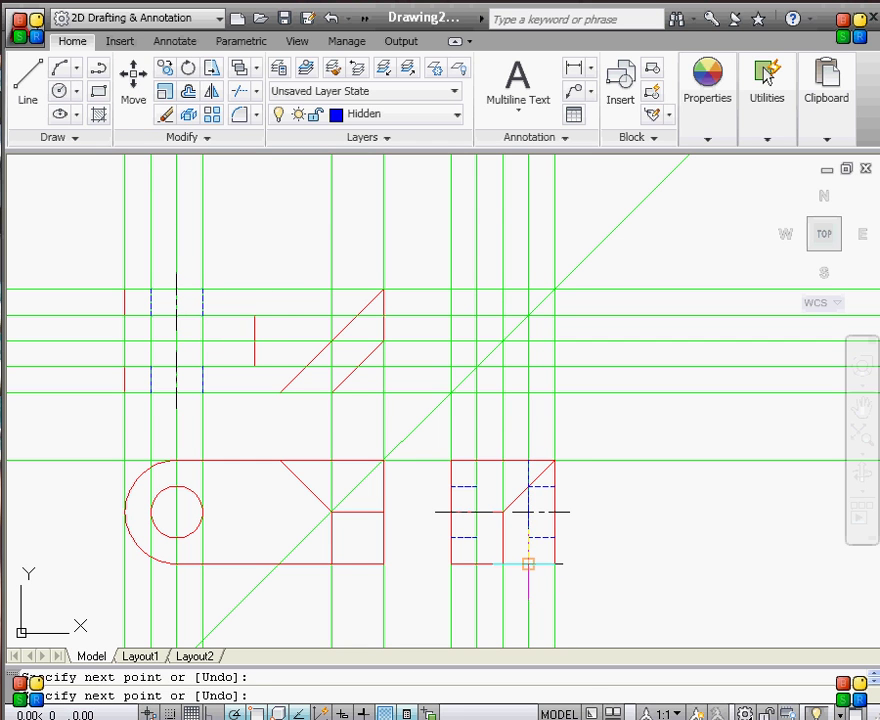
{"action": "key", "text": "Escape"}
{"action": "key", "text": "Return"}
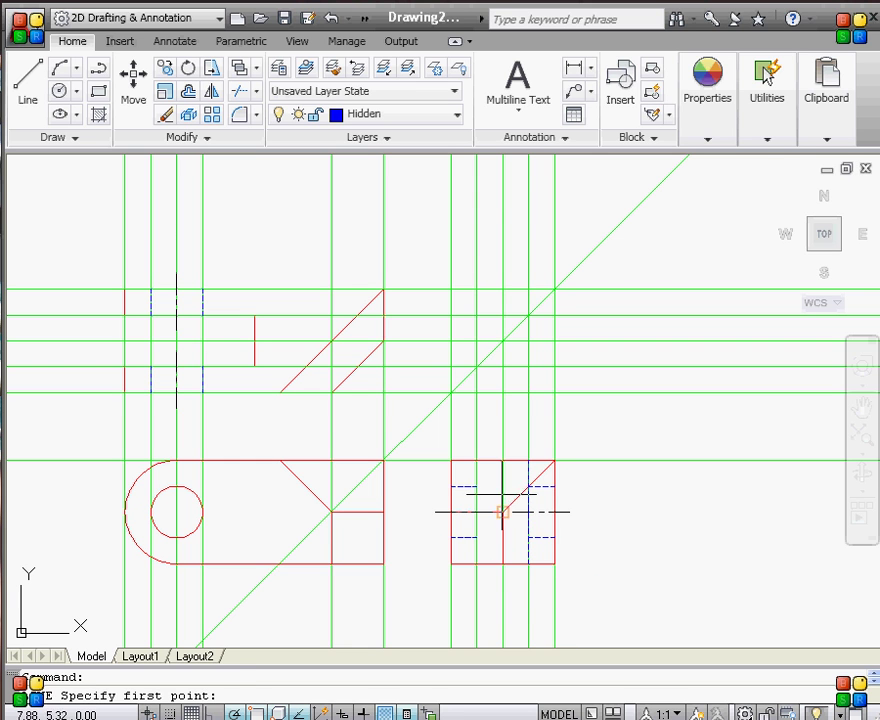
{"action": "left_click", "coordinate": [476, 460]}
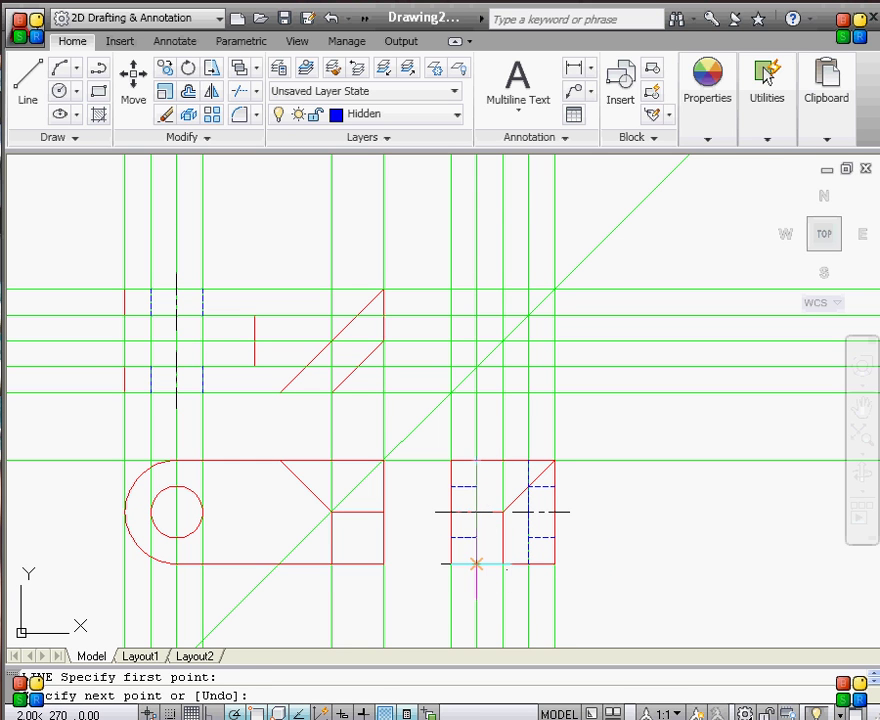
{"action": "left_click", "coordinate": [476, 564]}
{"action": "key", "text": "Escape"}
{"action": "key", "text": "Return"}
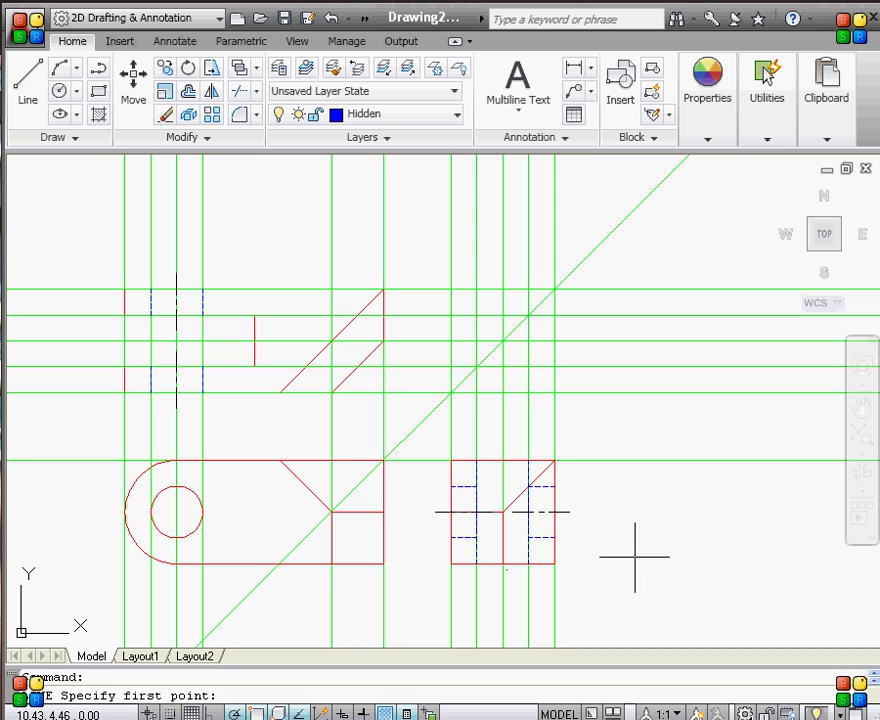
{"action": "key", "text": "Escape"}
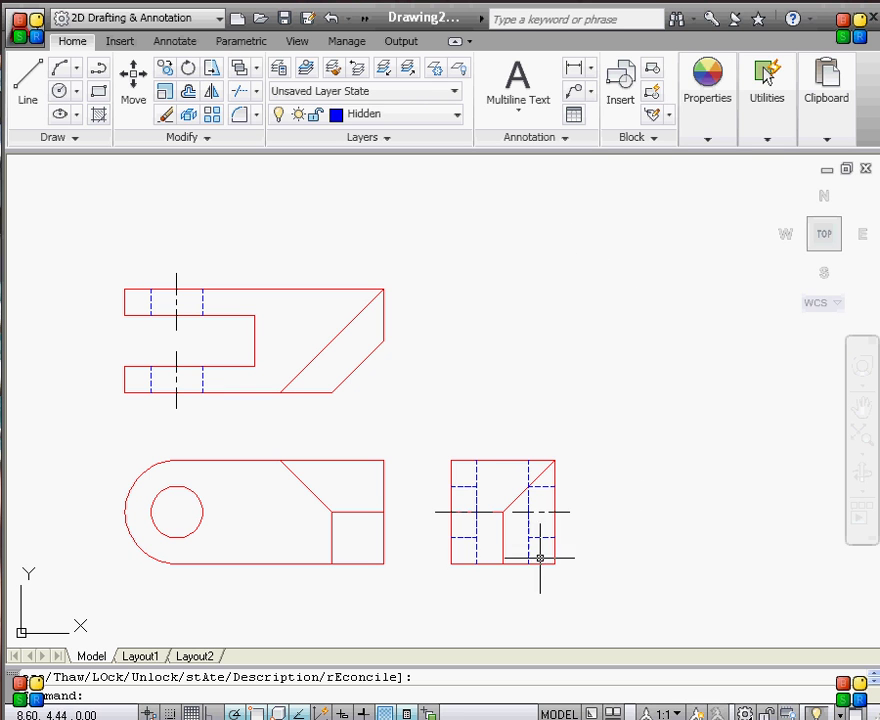
Erase the left centre line in the side view.
{"action": "left_click", "coordinate": [442, 513]}
{"action": "key", "text": "Delete"}
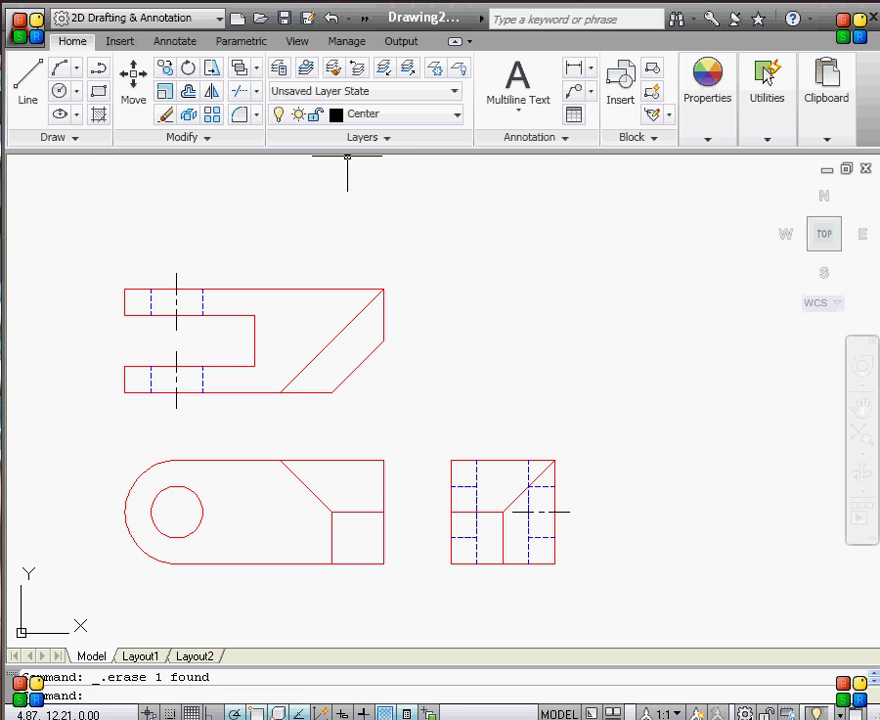
Draw a vertical line on the Center layer across the front view's circle, from its top quadrant to its bottom quadrant.
{"action": "key", "text": "Return"}
{"action": "left_click", "coordinate": [176, 487]}
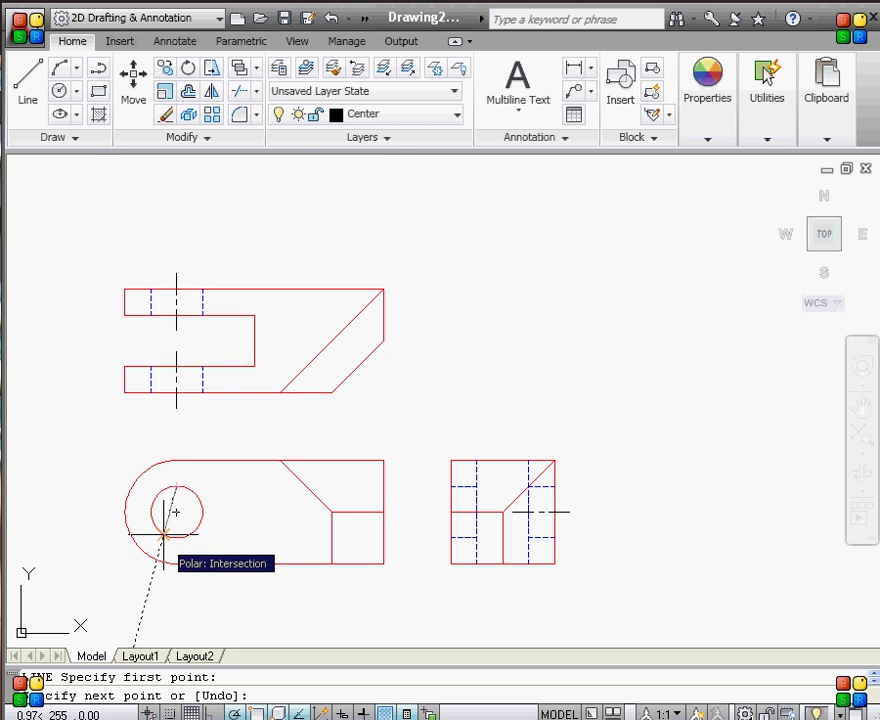
{"action": "left_click", "coordinate": [176, 538]}
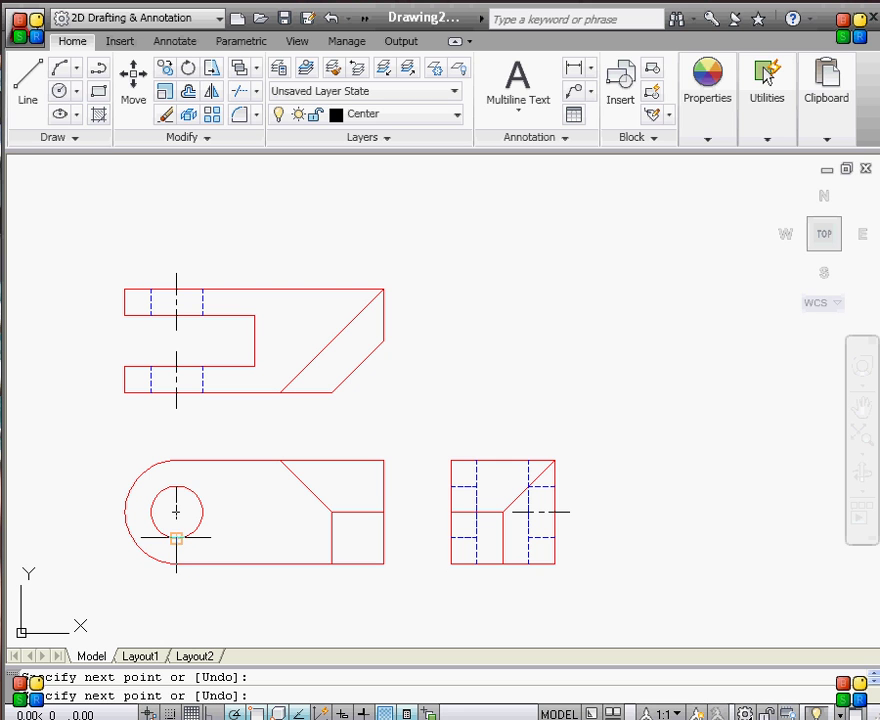
{"action": "key", "text": "Return"}
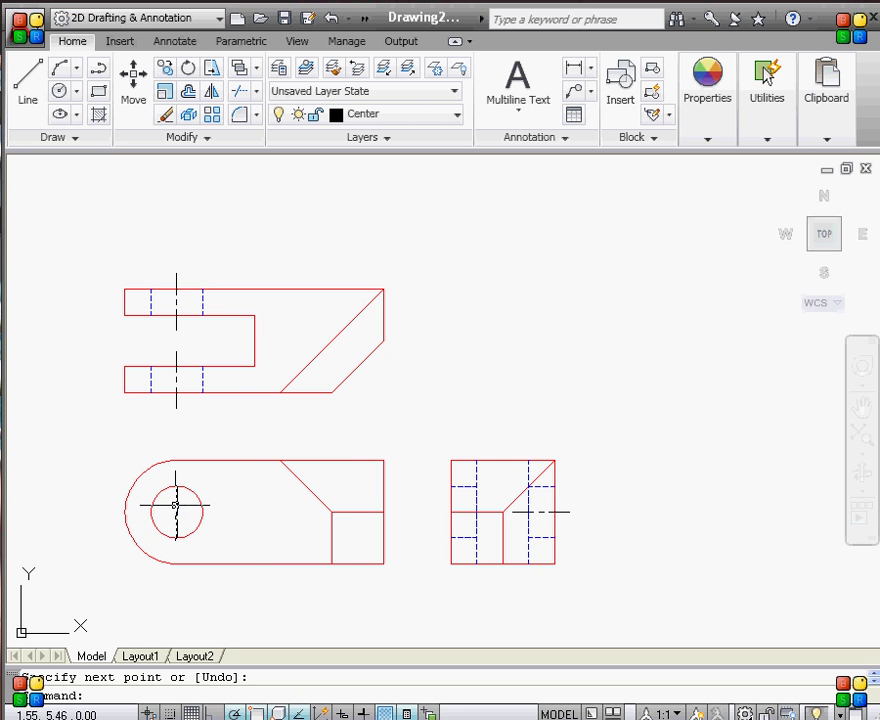
Lengthen the circle's vertical centre line by 0.8 at both its upper and lower ends.
{"action": "left_click", "coordinate": [176, 508]}
{"action": "left_click", "coordinate": [176, 487]}
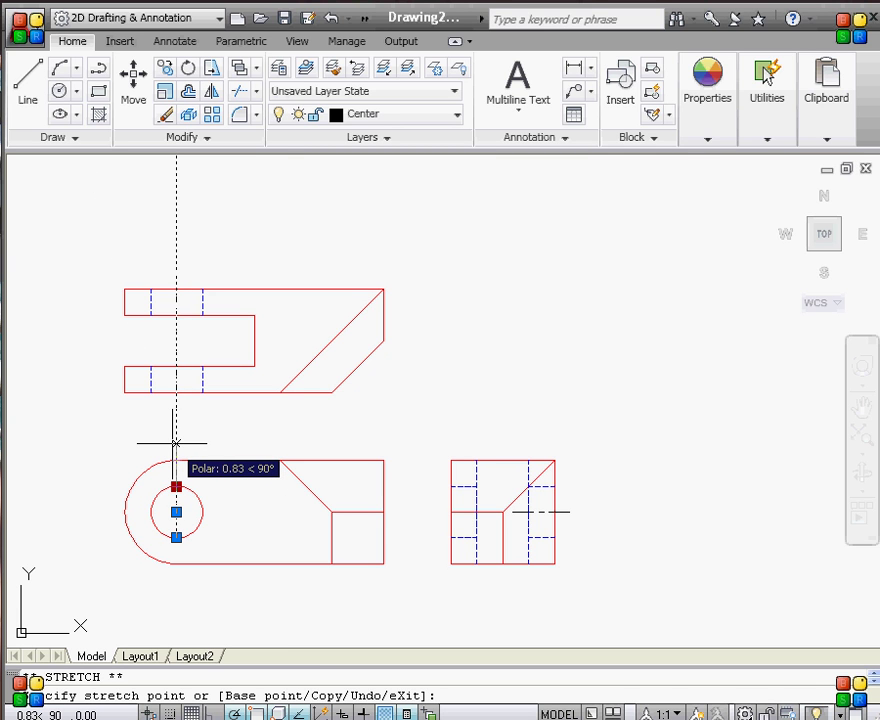
{"action": "type", "text": ".8"}
{"action": "key", "text": "Return"}
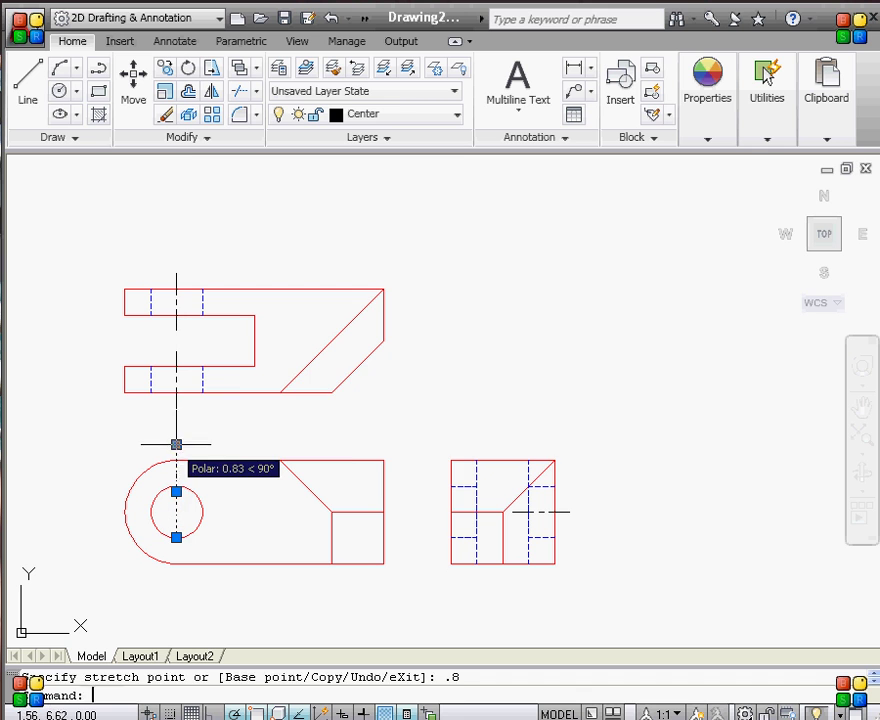
{"action": "left_click", "coordinate": [176, 537]}
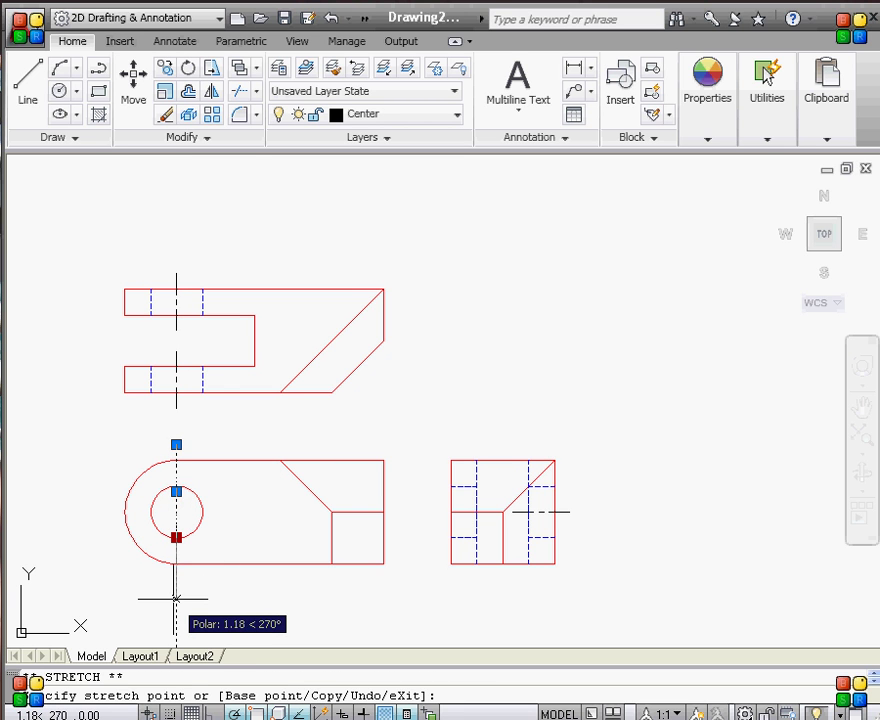
{"action": "type", "text": ".8"}
{"action": "key", "text": "Return"}
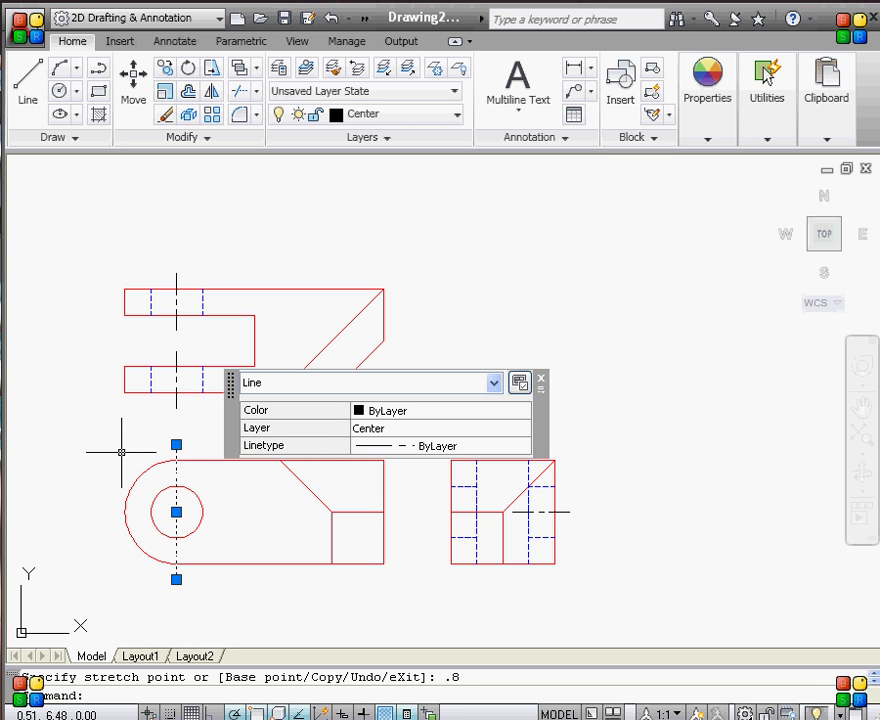
{"action": "key", "text": "Escape"}
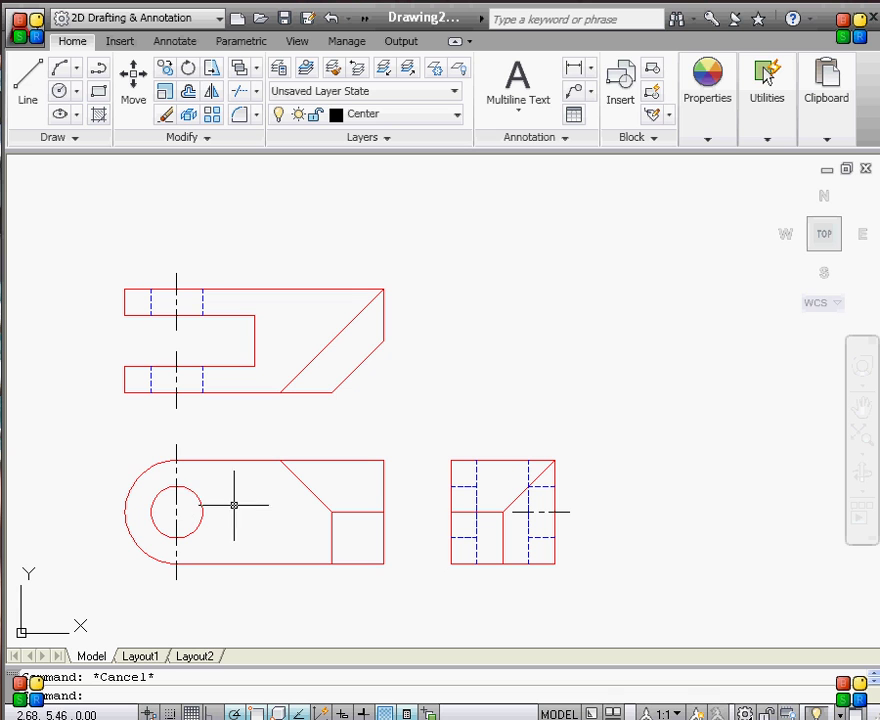
Rotate a copy of the vertical centre line 90° about the circle's centre to make the horizontal centre line.
{"action": "left_click", "coordinate": [175, 473]}
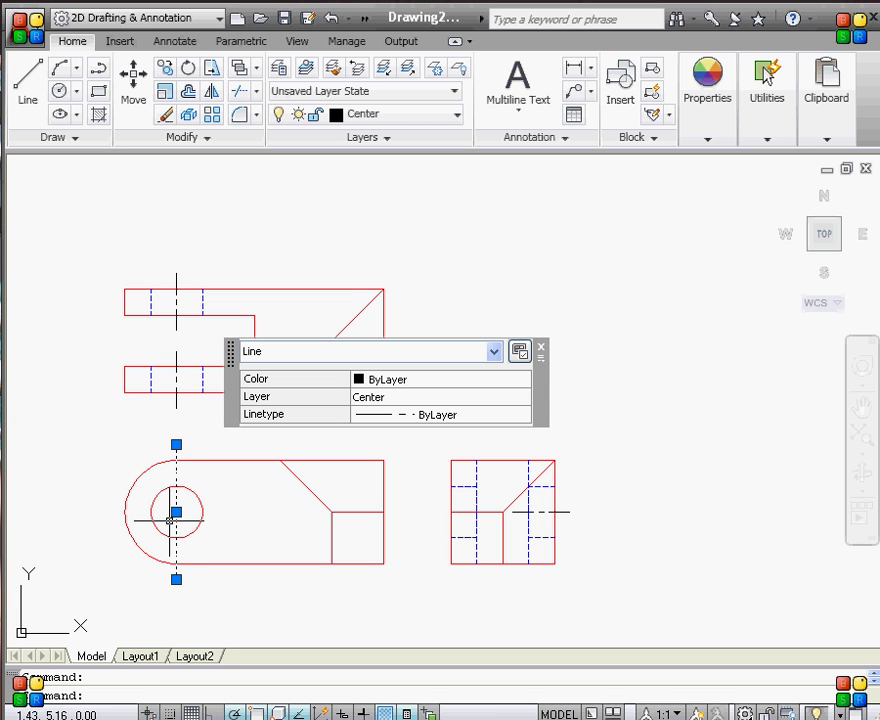
{"action": "key", "text": "Return"}
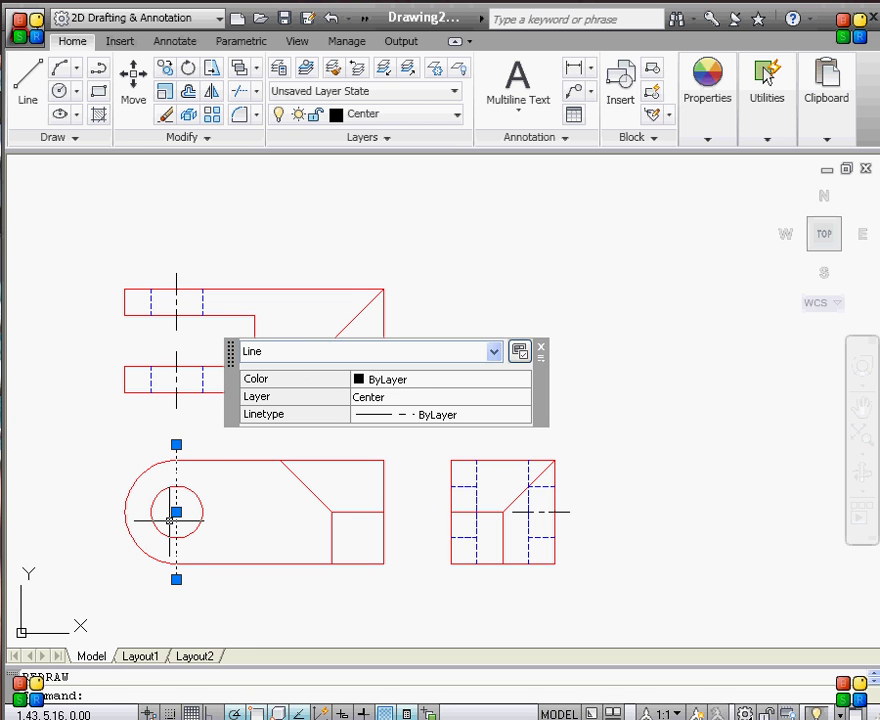
{"action": "type", "text": "ro"}
{"action": "key", "text": "Return"}
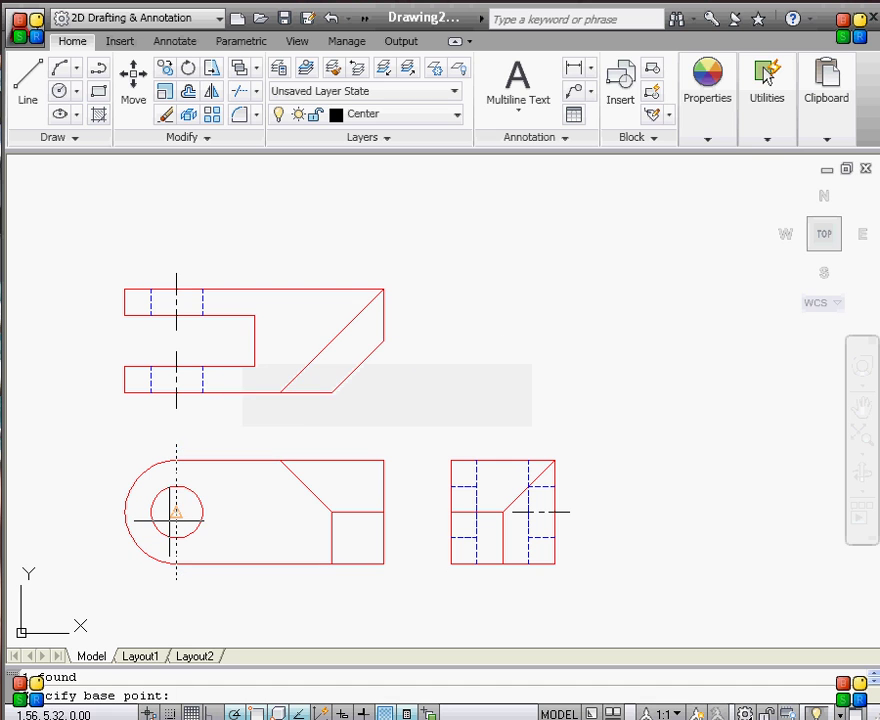
{"action": "left_click", "coordinate": [175, 513]}
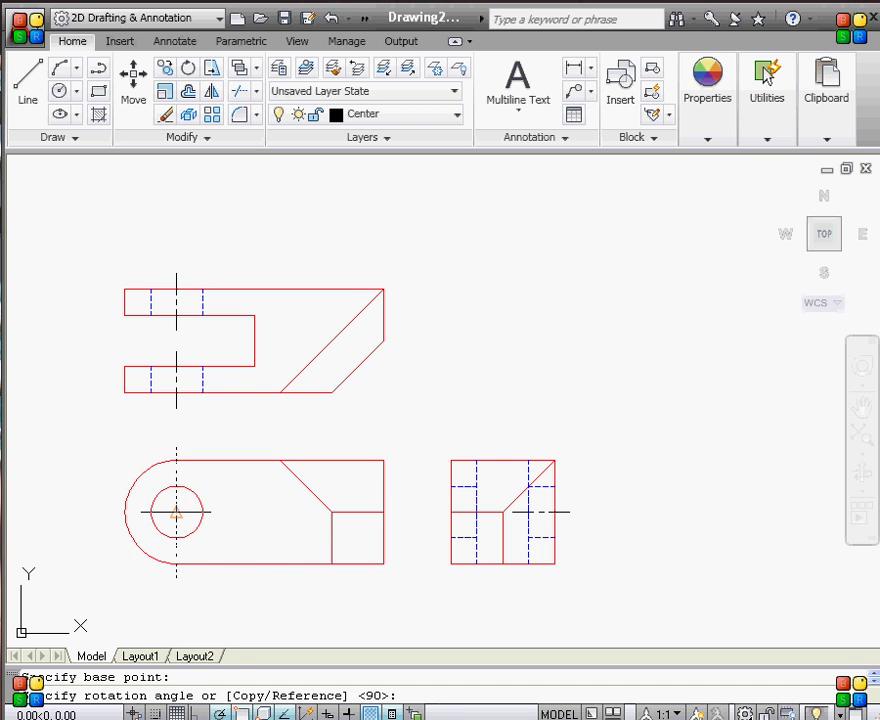
{"action": "type", "text": "c"}
{"action": "key", "text": "Return"}
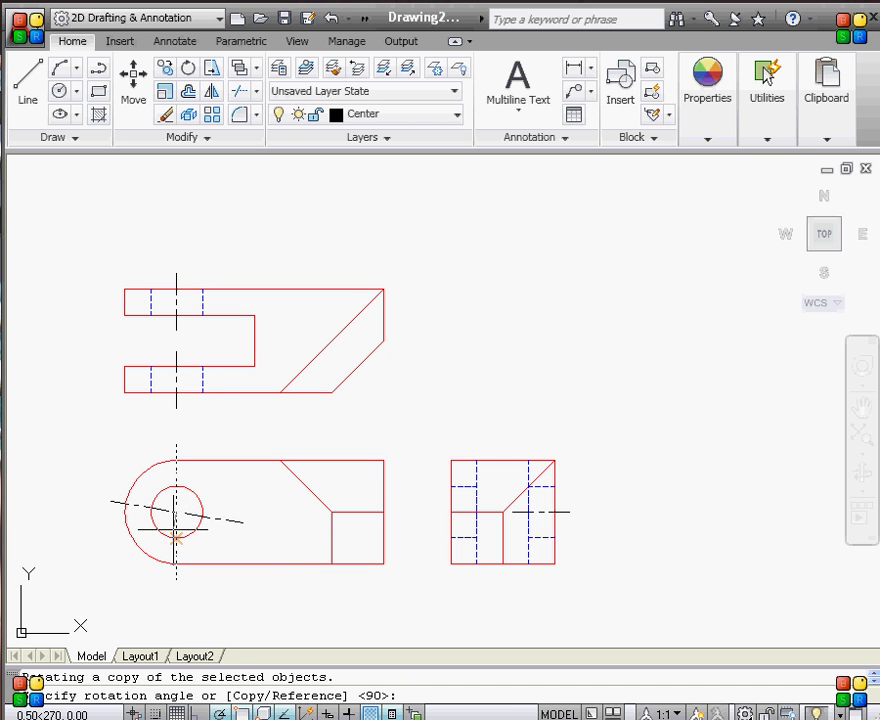
{"action": "left_click", "coordinate": [174, 521]}
{"action": "key", "text": "Escape"}
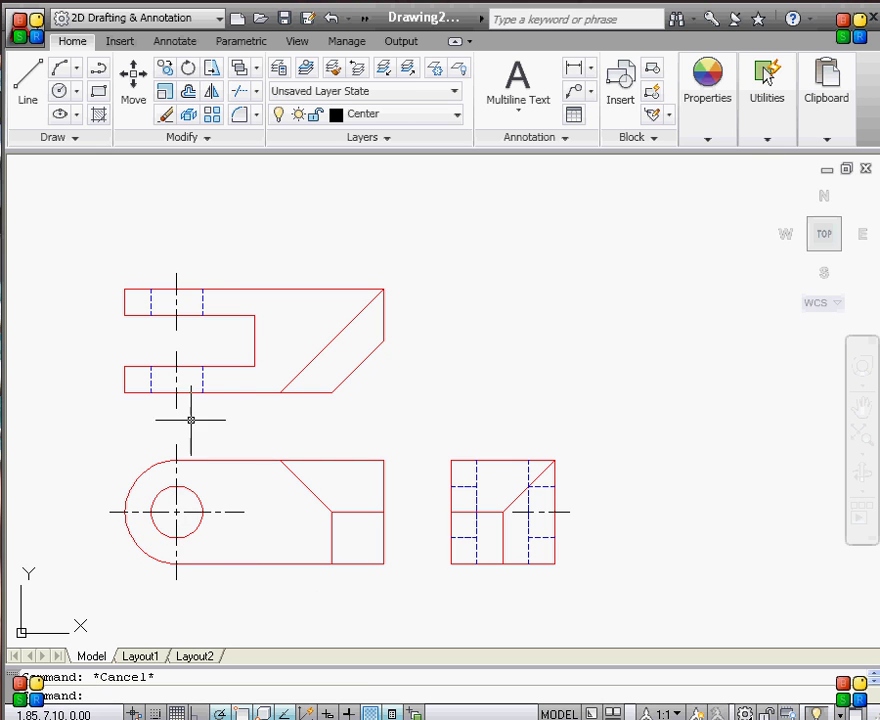